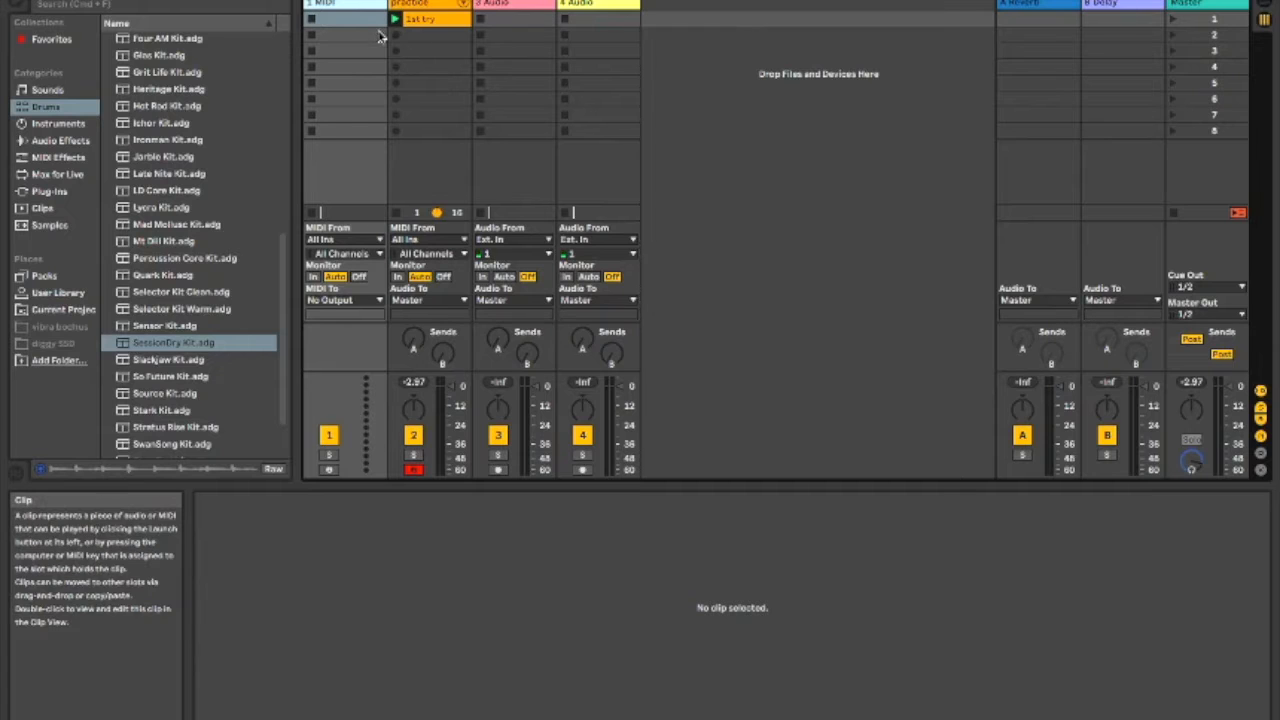
click(432, 19)
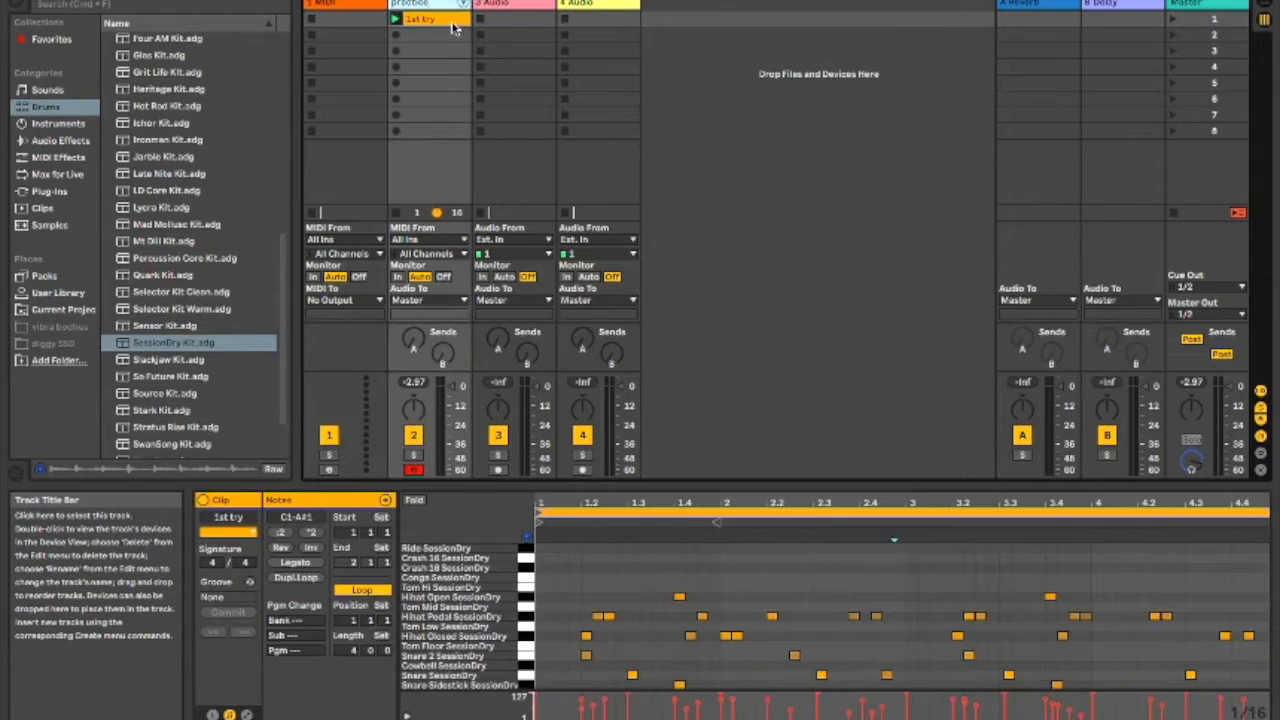
click(365, 10)
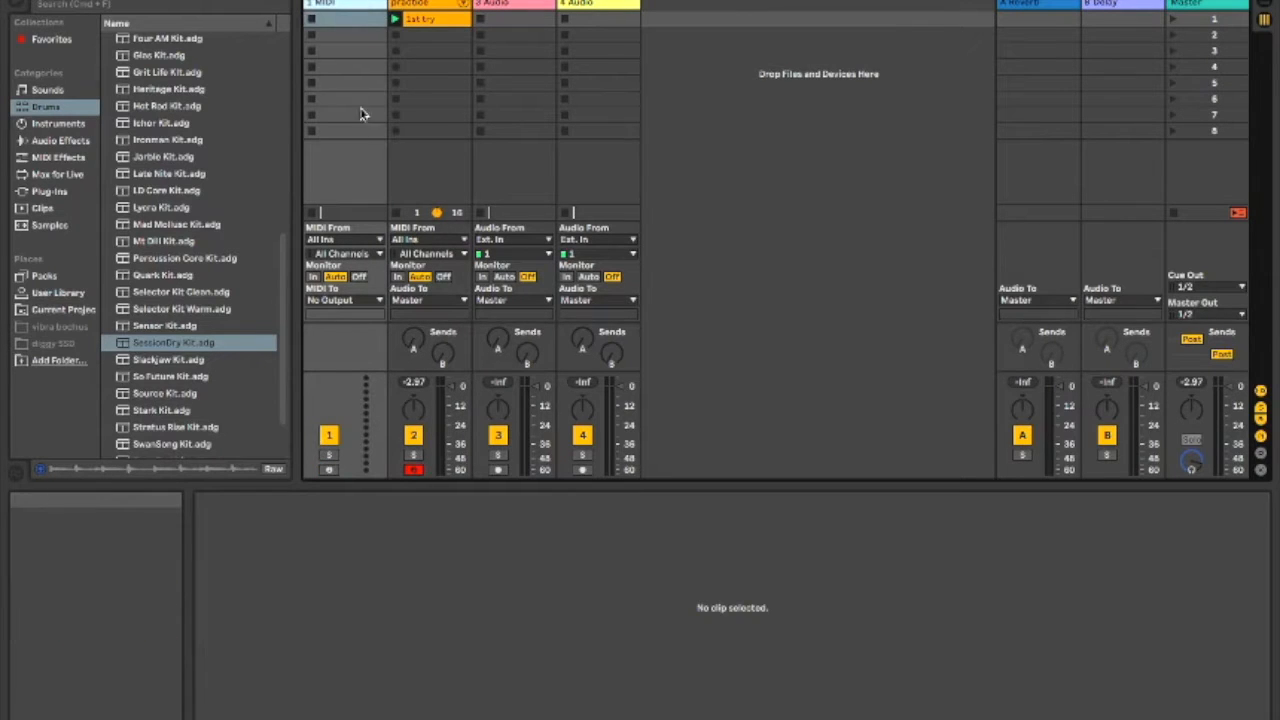
click(424, 4)
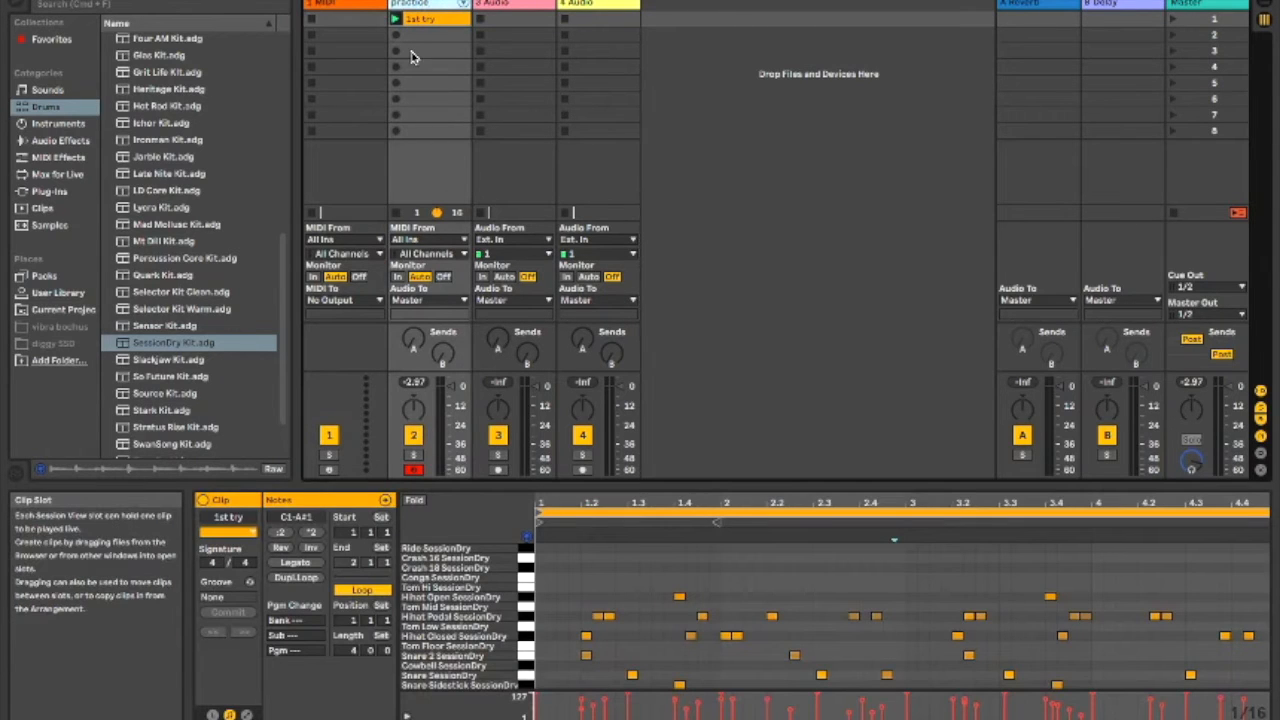
click(326, 10)
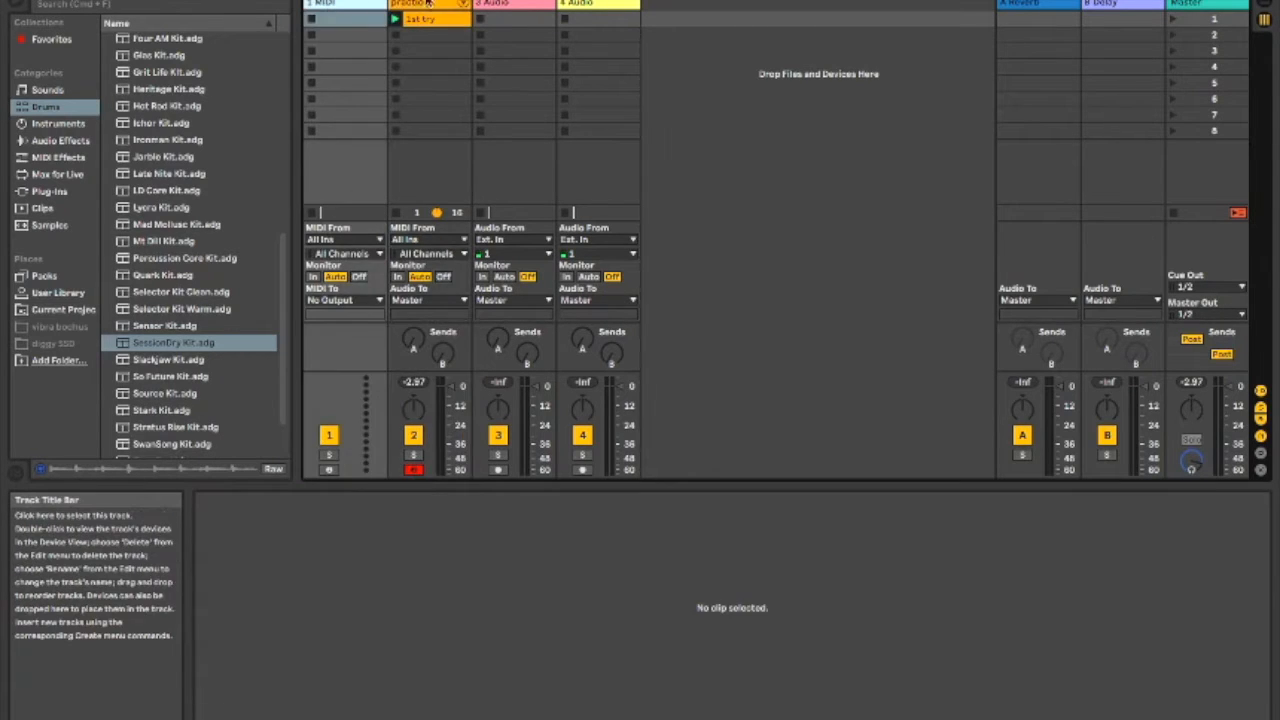
Step: Delete the two audio tracks, 3 Audio and 4 Audio, from the set
click(520, 7)
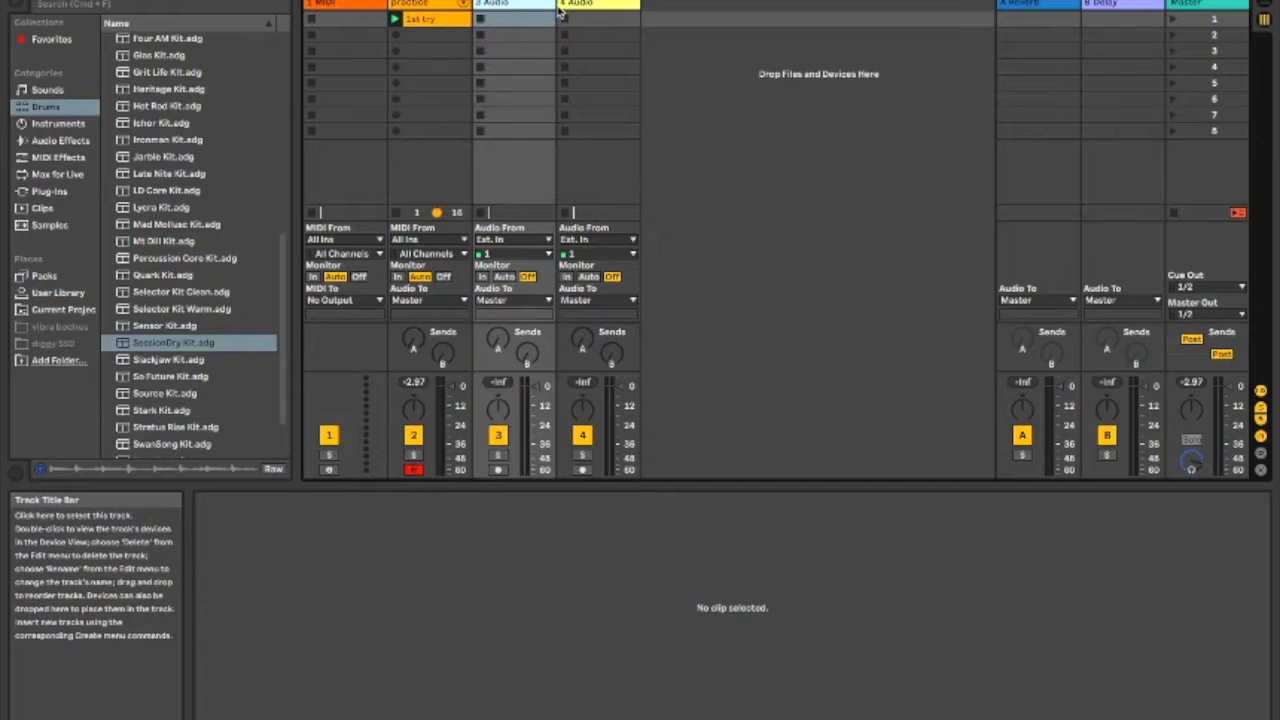
click(588, 5)
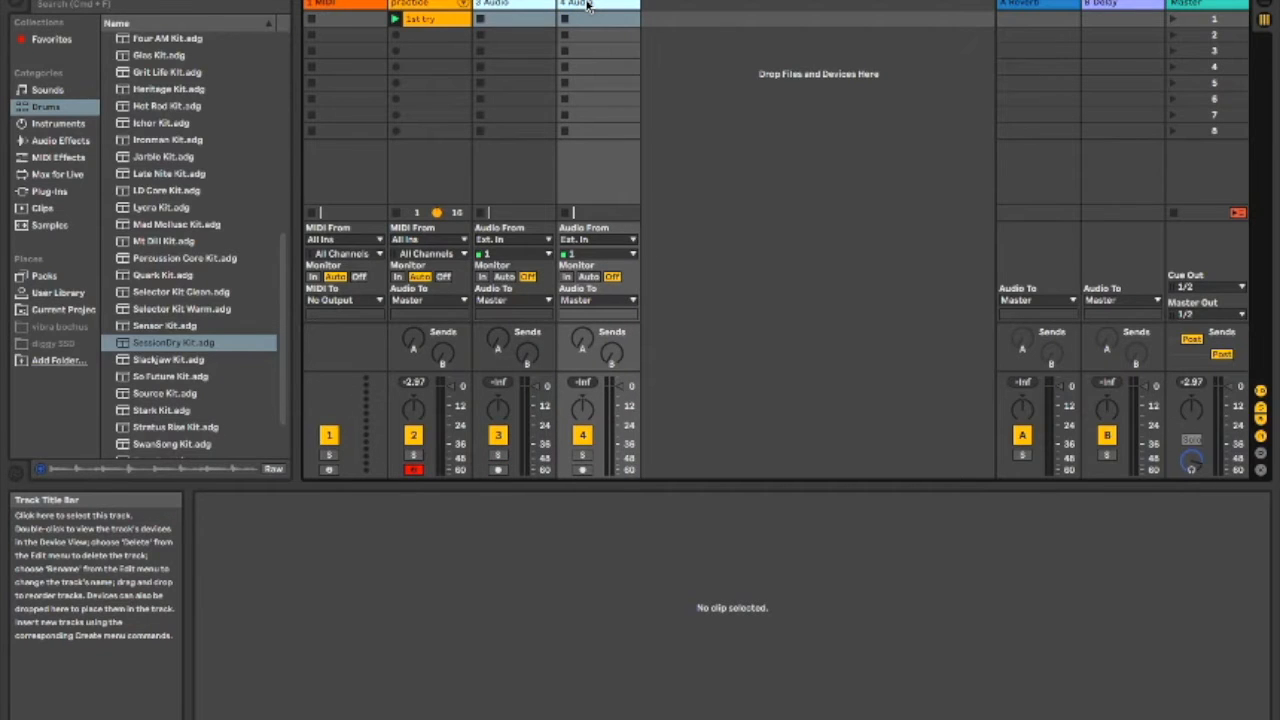
key(Delete)
Step: Browse the drum kits for the 1 MIDI track and audition Hot Rod Kit, Four AM Kit and Datai Kit
click(345, 5)
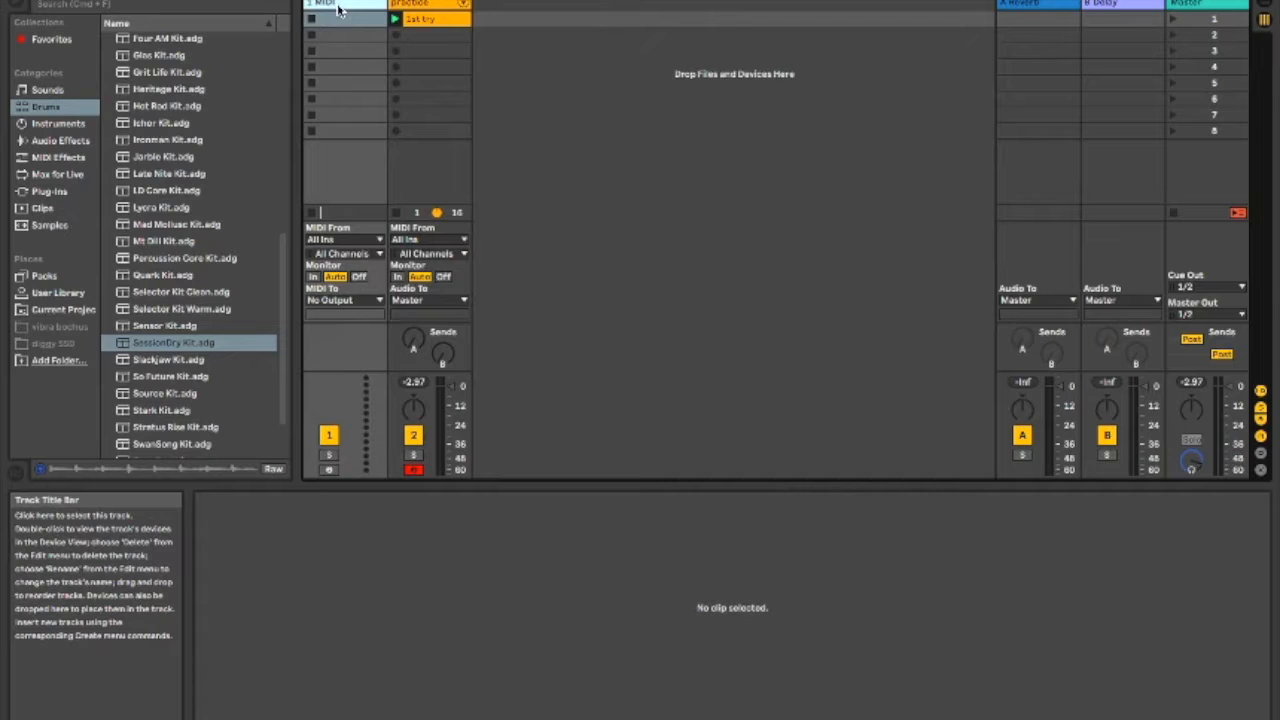
click(190, 106)
scroll(193, 115, up, 2)
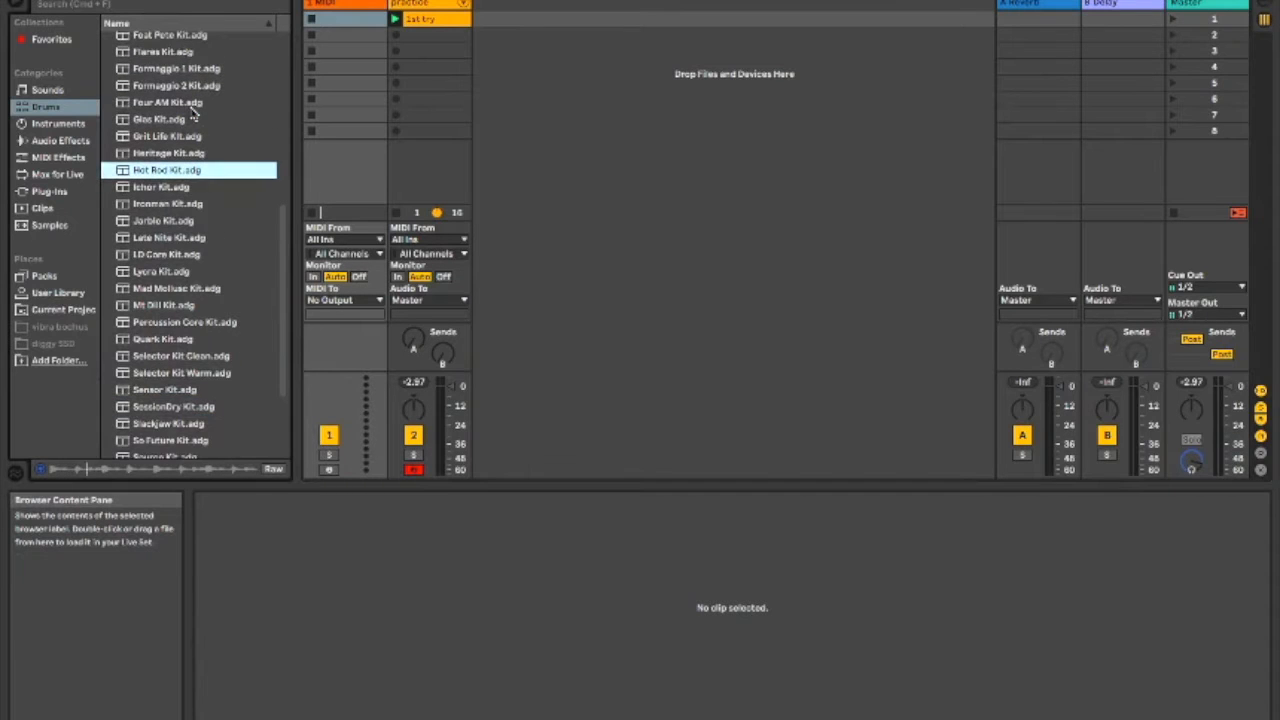
scroll(185, 121, up, 2)
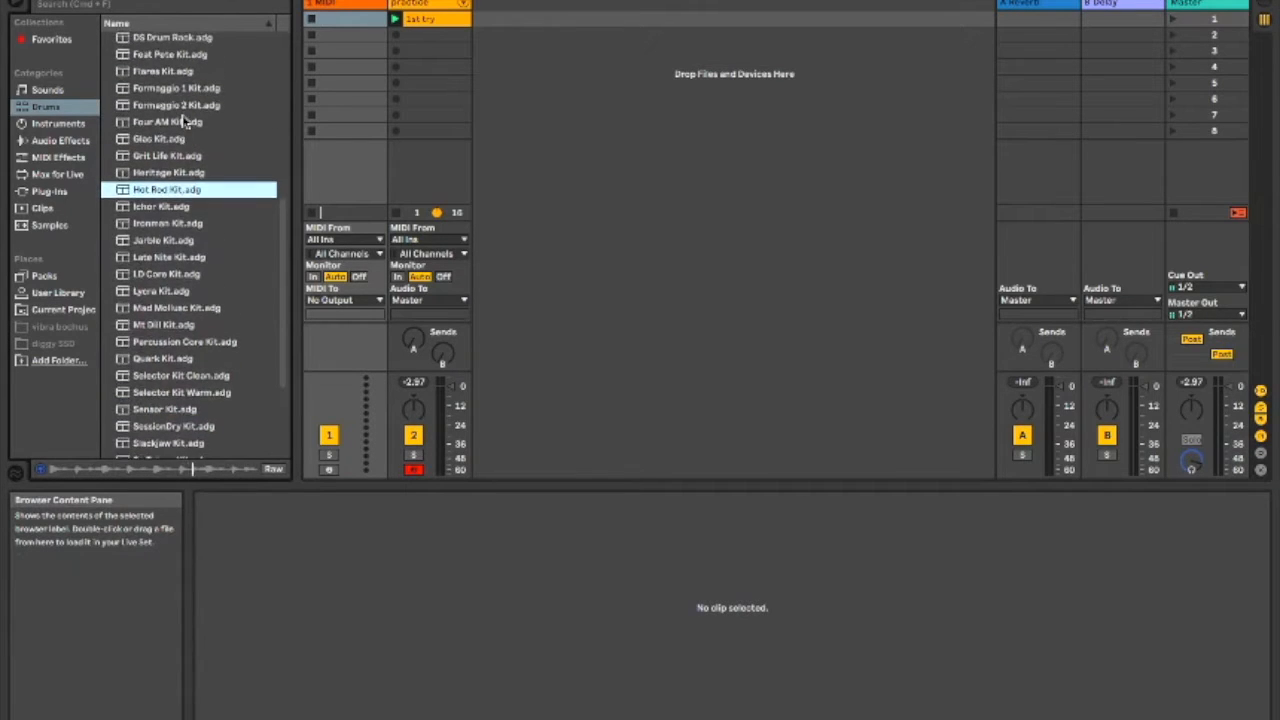
scroll(185, 121, up, 1)
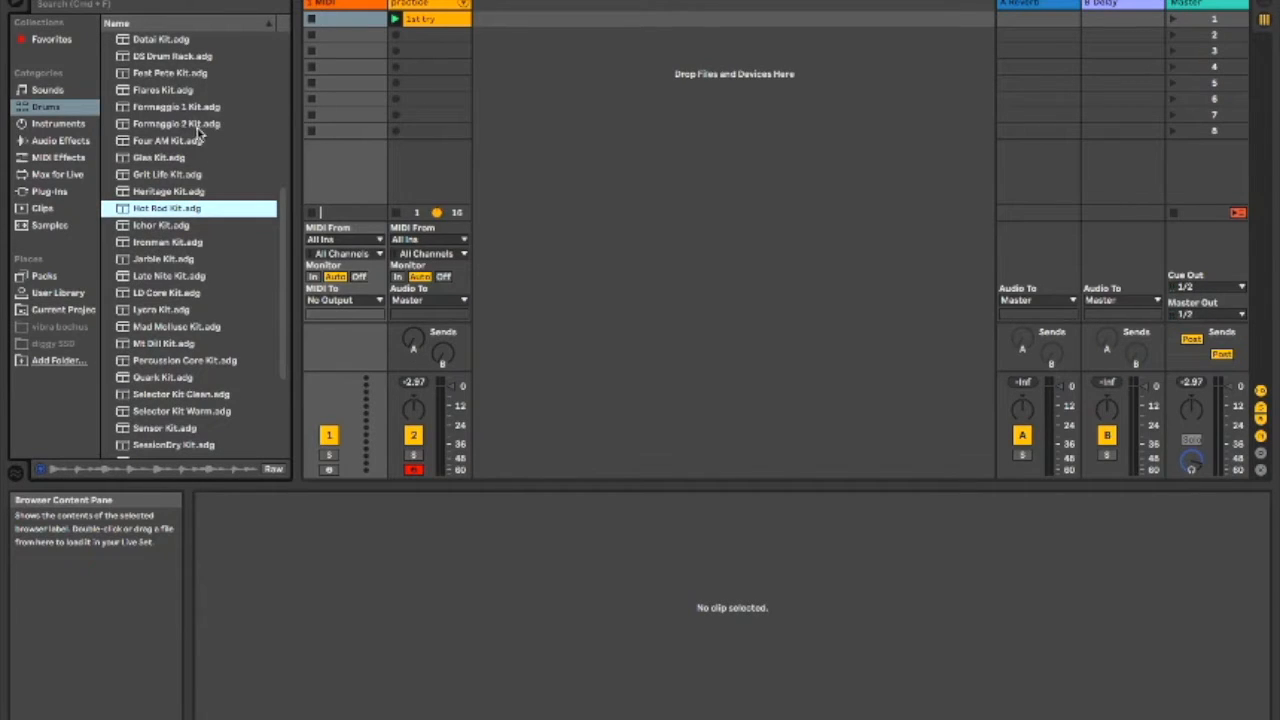
click(196, 142)
scroll(190, 145, up, 7)
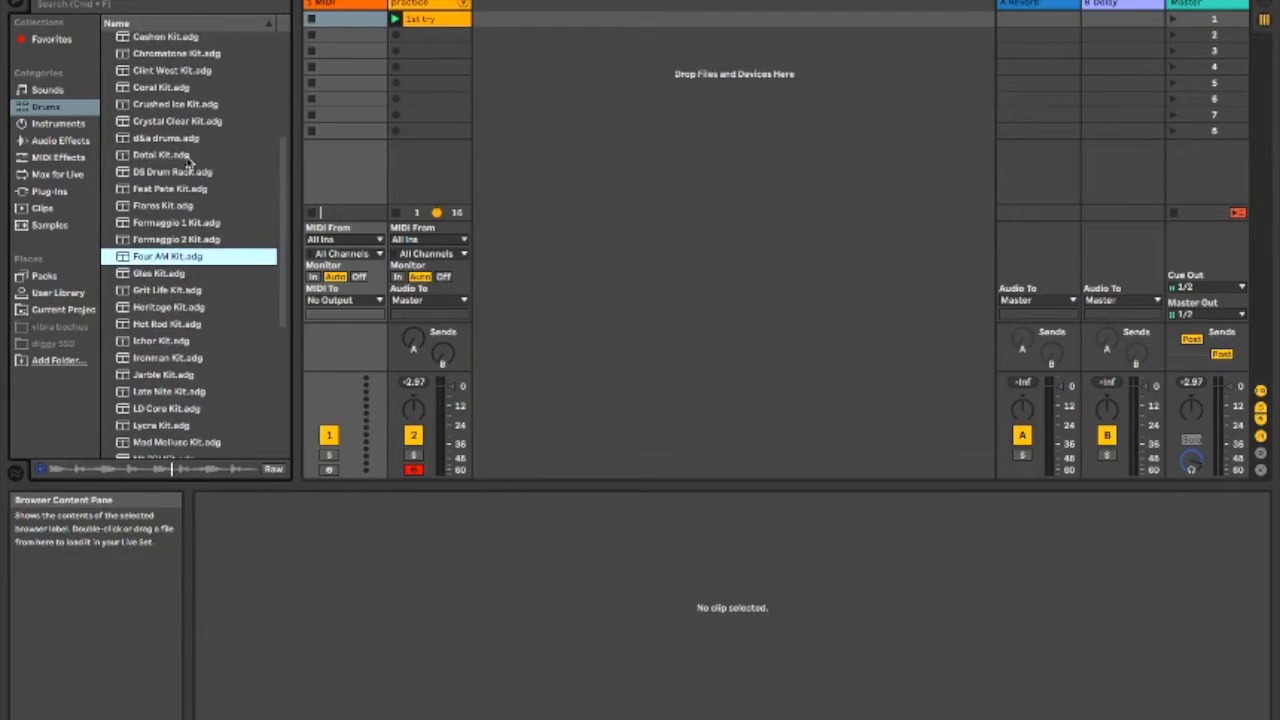
click(187, 156)
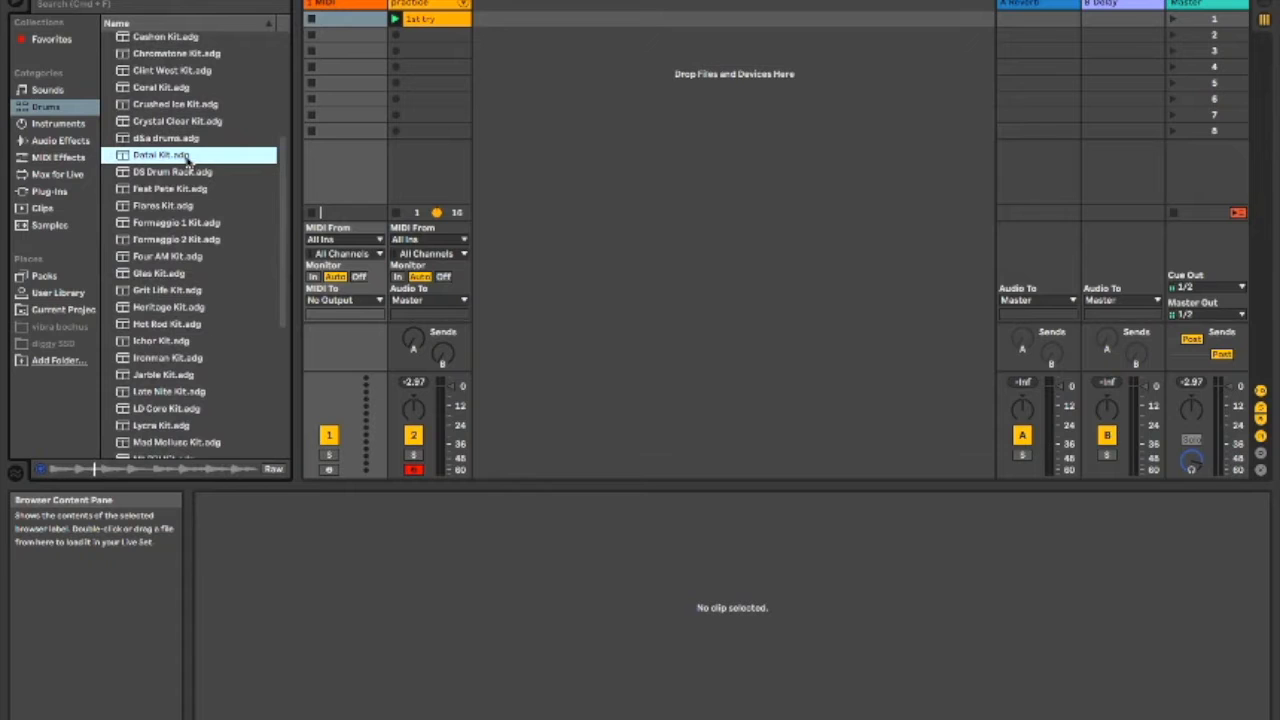
scroll(187, 160, up, 13)
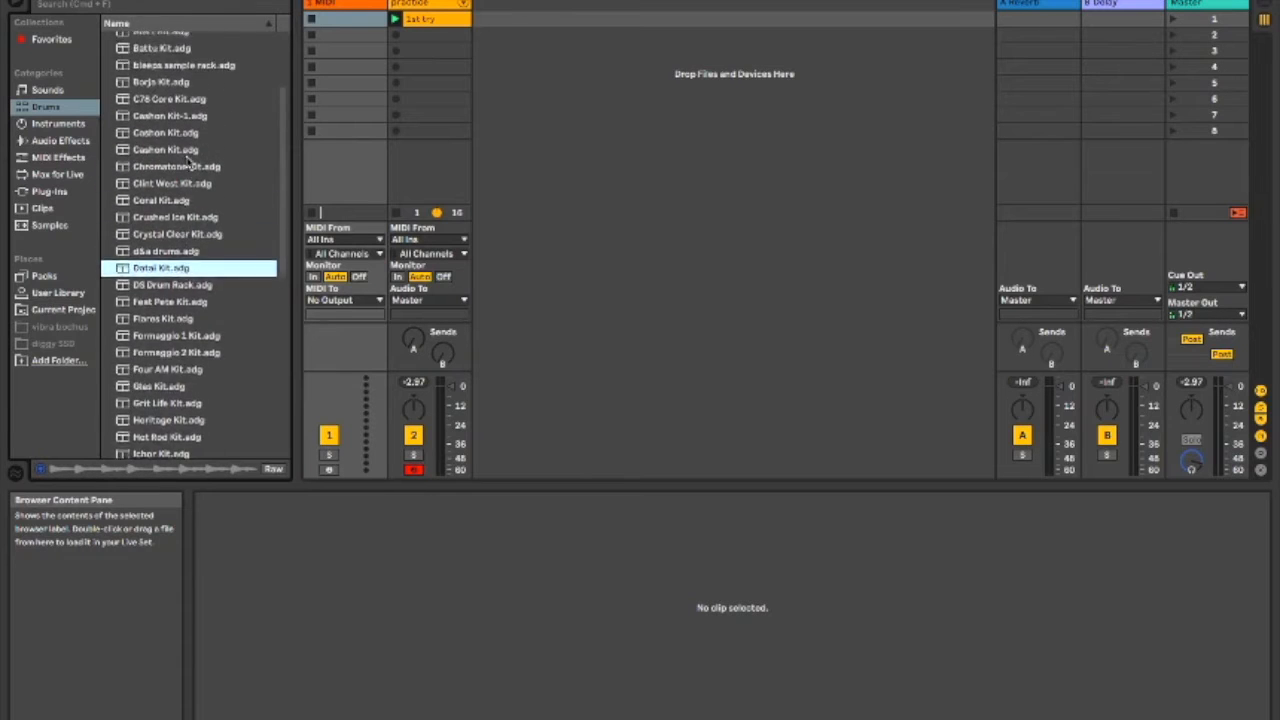
scroll(187, 160, down, 20)
scroll(187, 162, down, 3)
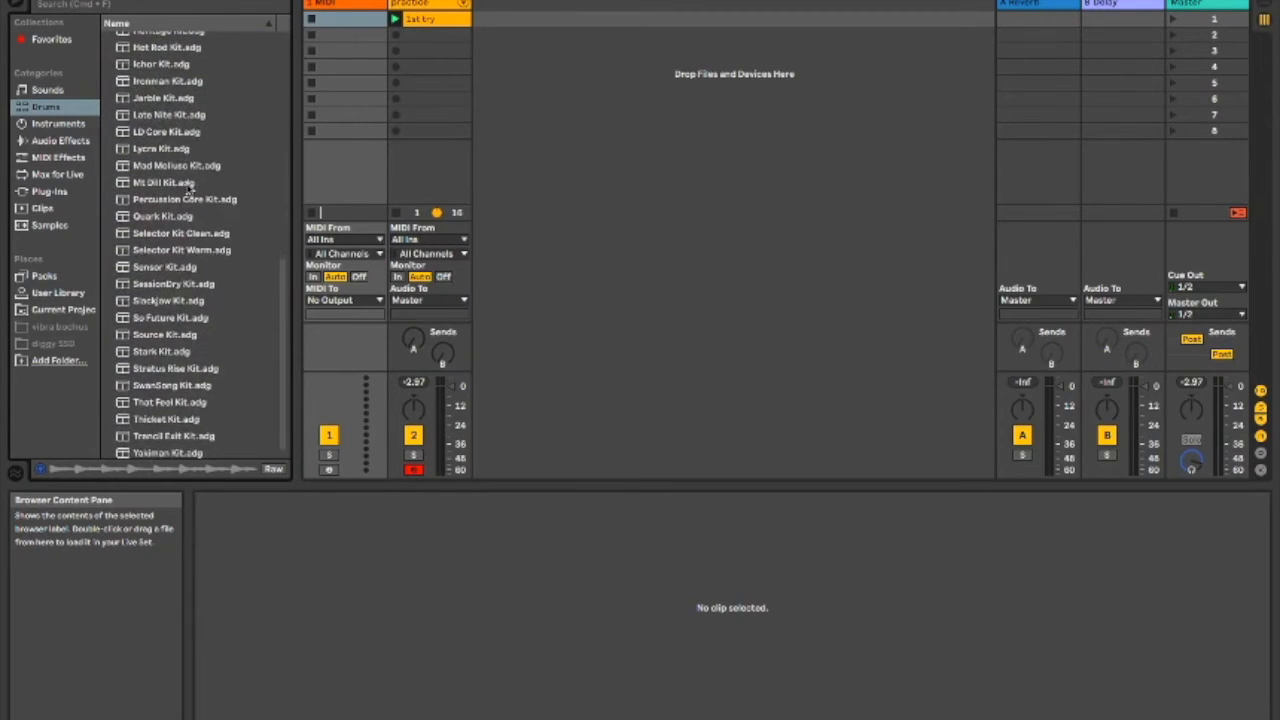
Step: Load SessionDry Kit onto the 1 MIDI track and rename that track DRUMS
click(165, 288)
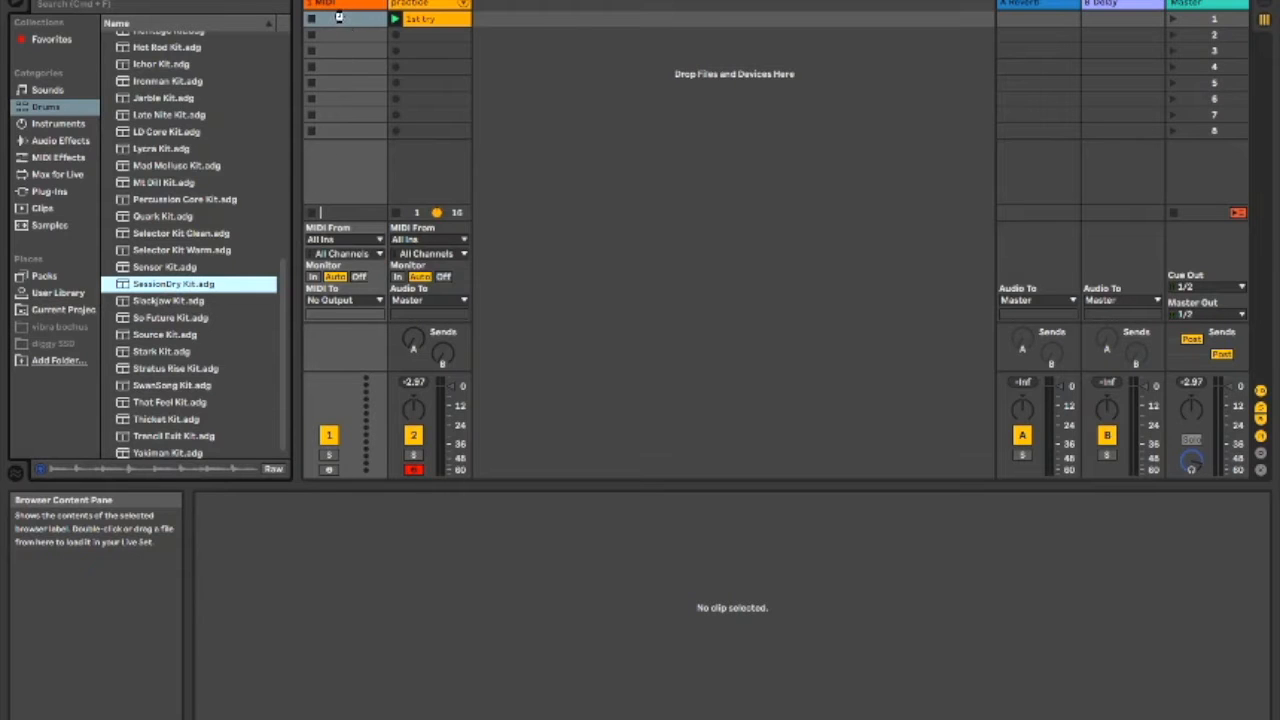
drag(339, 18, 340, 20)
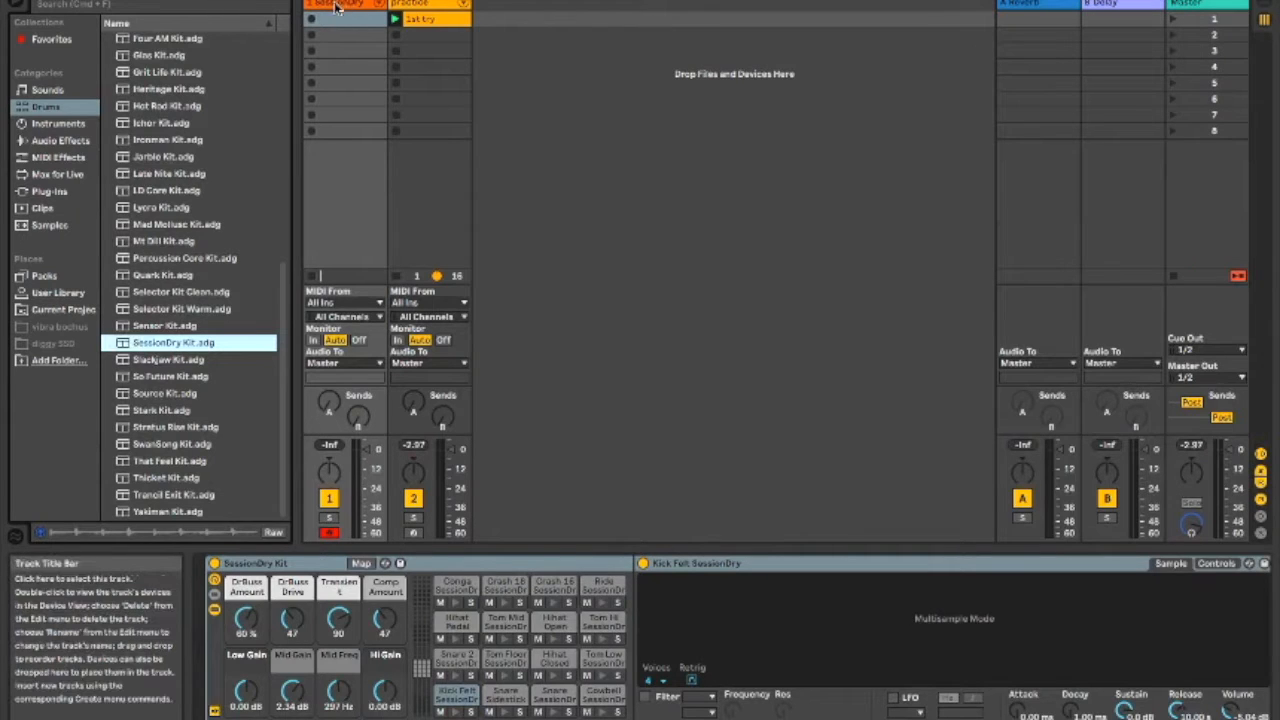
click(337, 8)
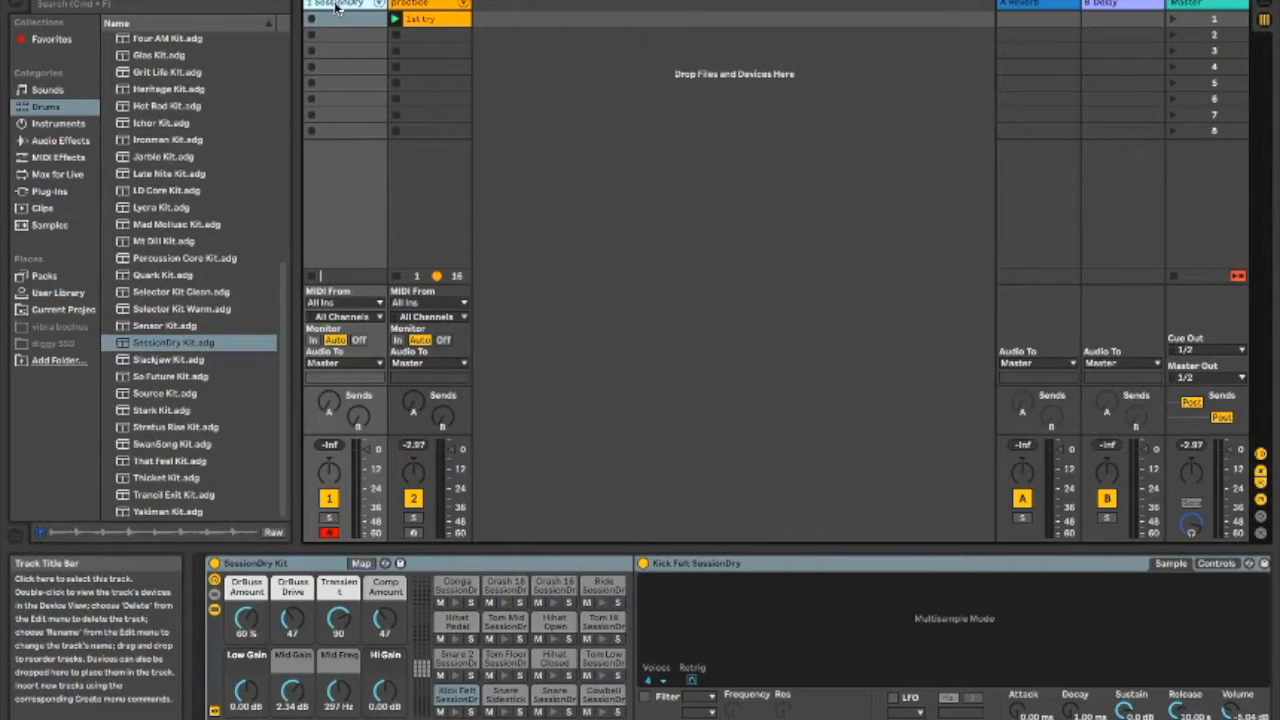
key(super+r)
text(Dr)
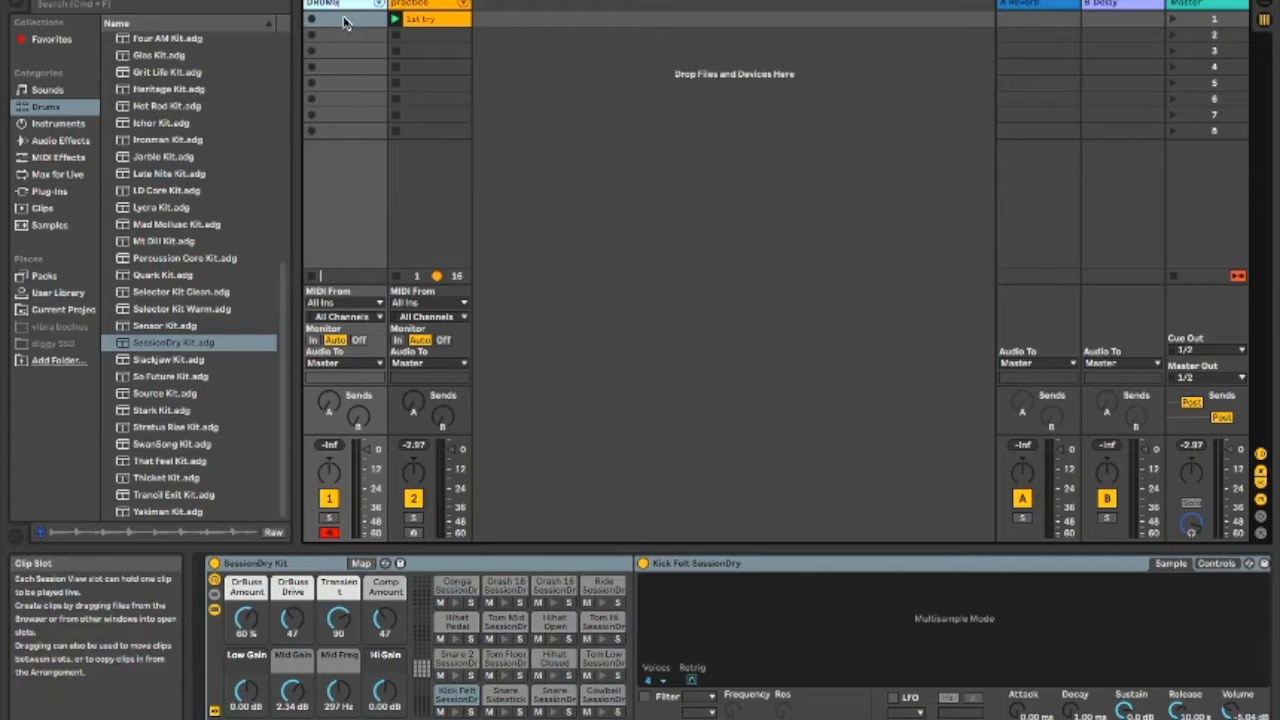
click(336, 23)
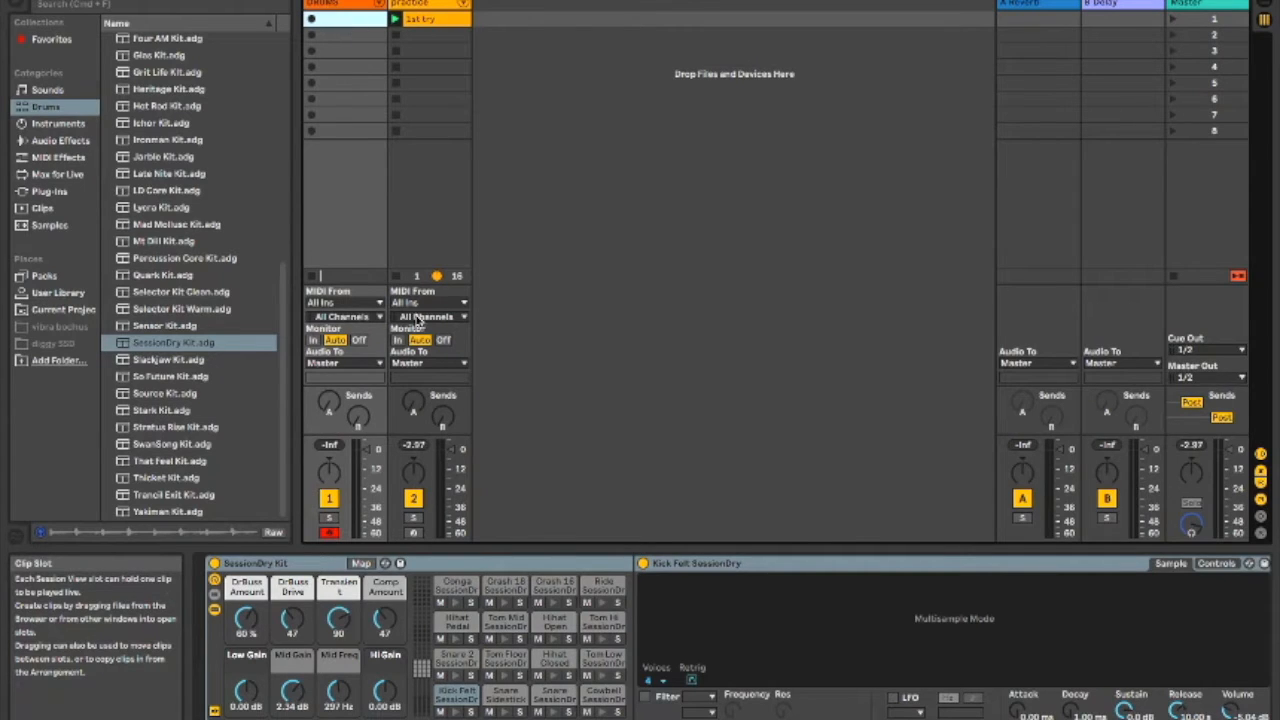
Step: Preview the Kick Felt, Snare Sidestick and Snare pads of the drum rack
click(455, 712)
click(505, 712)
click(554, 712)
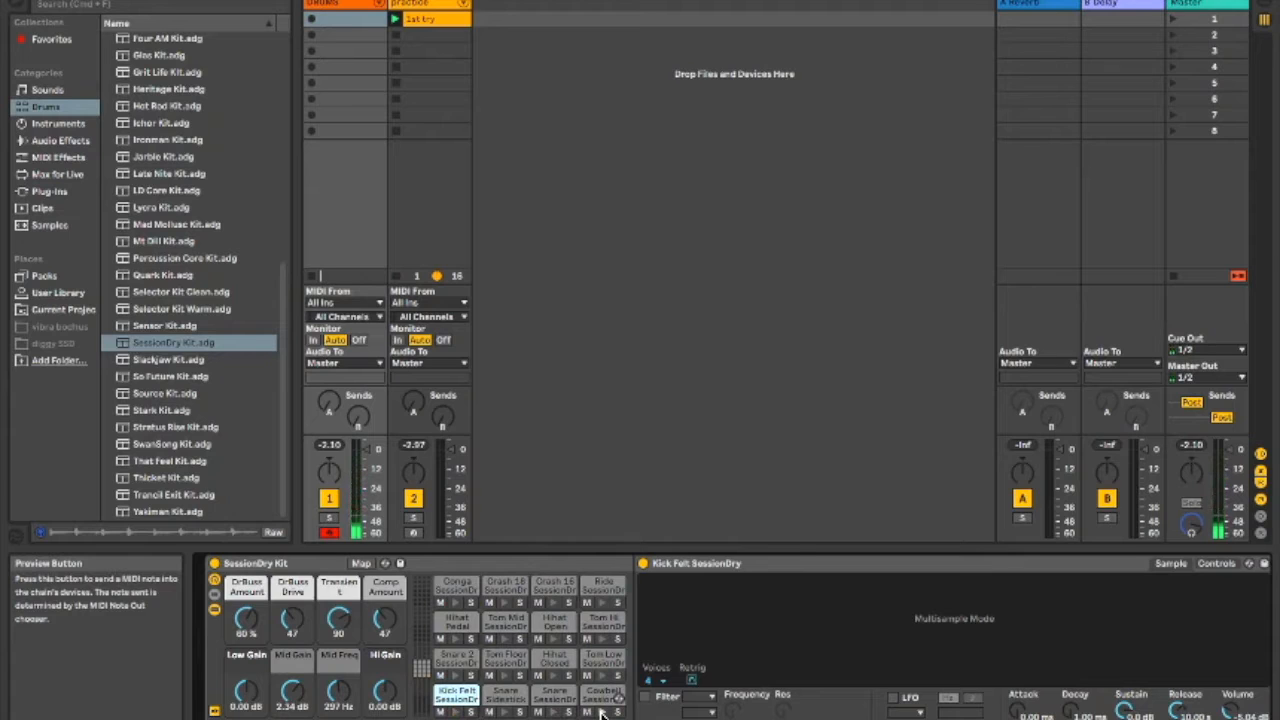
Step: Create an empty MIDI clip in the first slot of the DRUMS track and enlarge the note editor to show all kit sounds
double_click(352, 27)
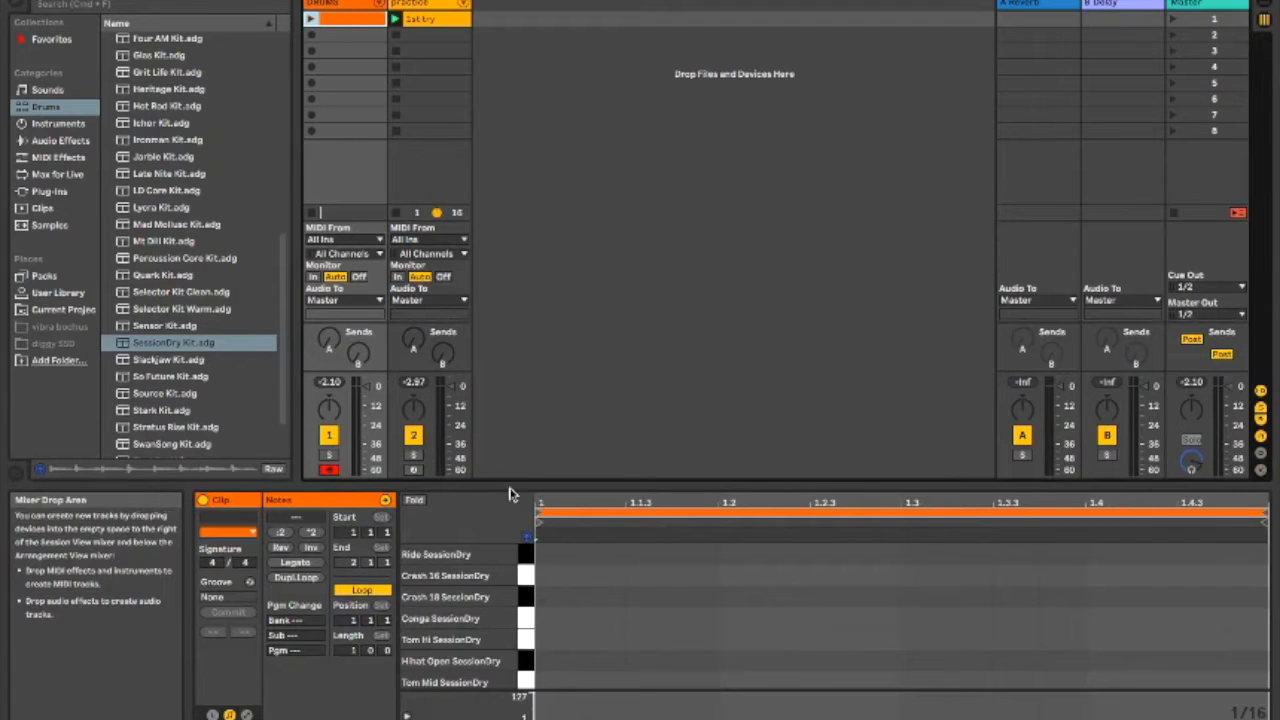
scroll(565, 557, down, 3)
scroll(566, 558, down, 1)
scroll(572, 603, up, 4)
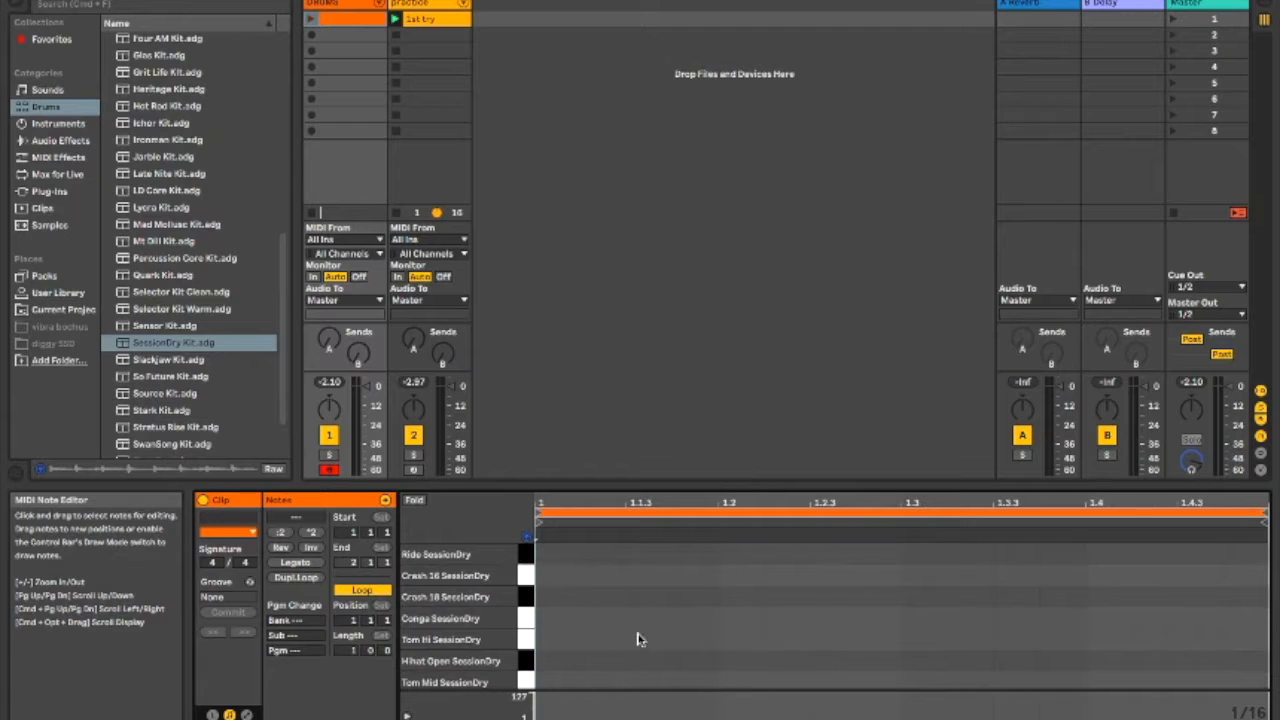
click(524, 566)
drag(708, 481, 667, 290)
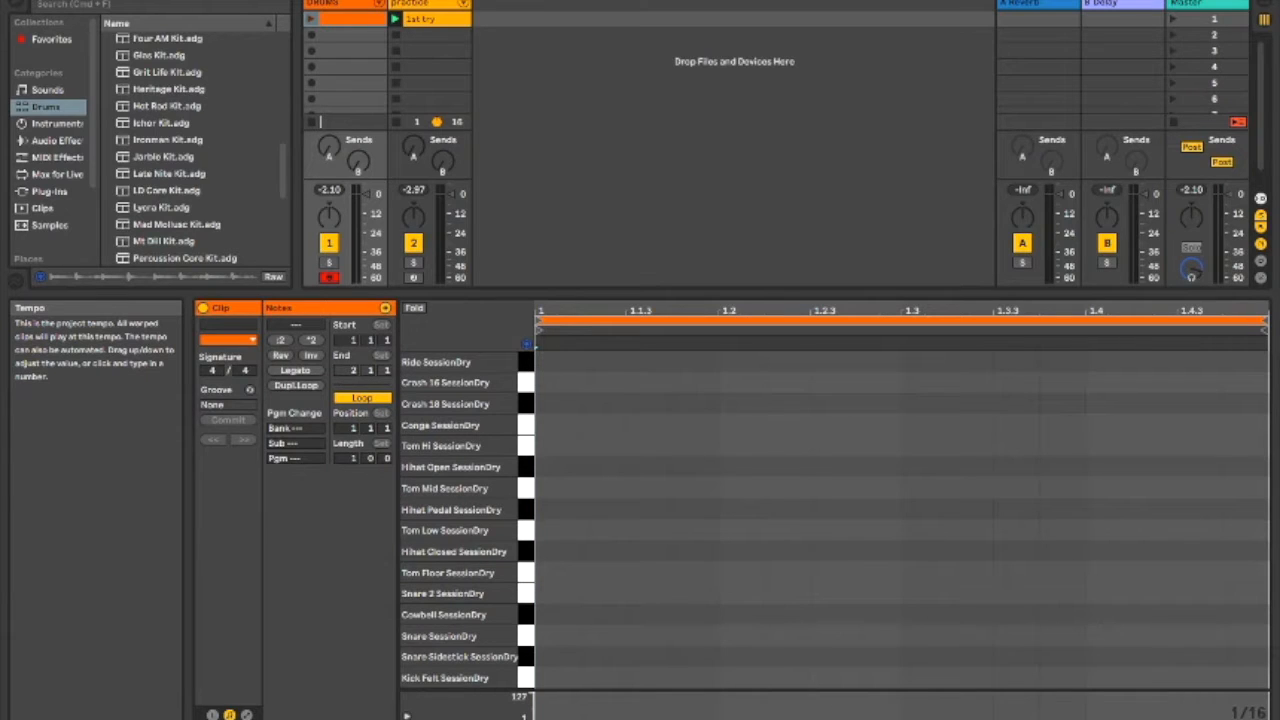
Step: Open the DRUMS clip, preview the Kick Felt sound and add a Kick Felt note on beat 1
click(517, 88)
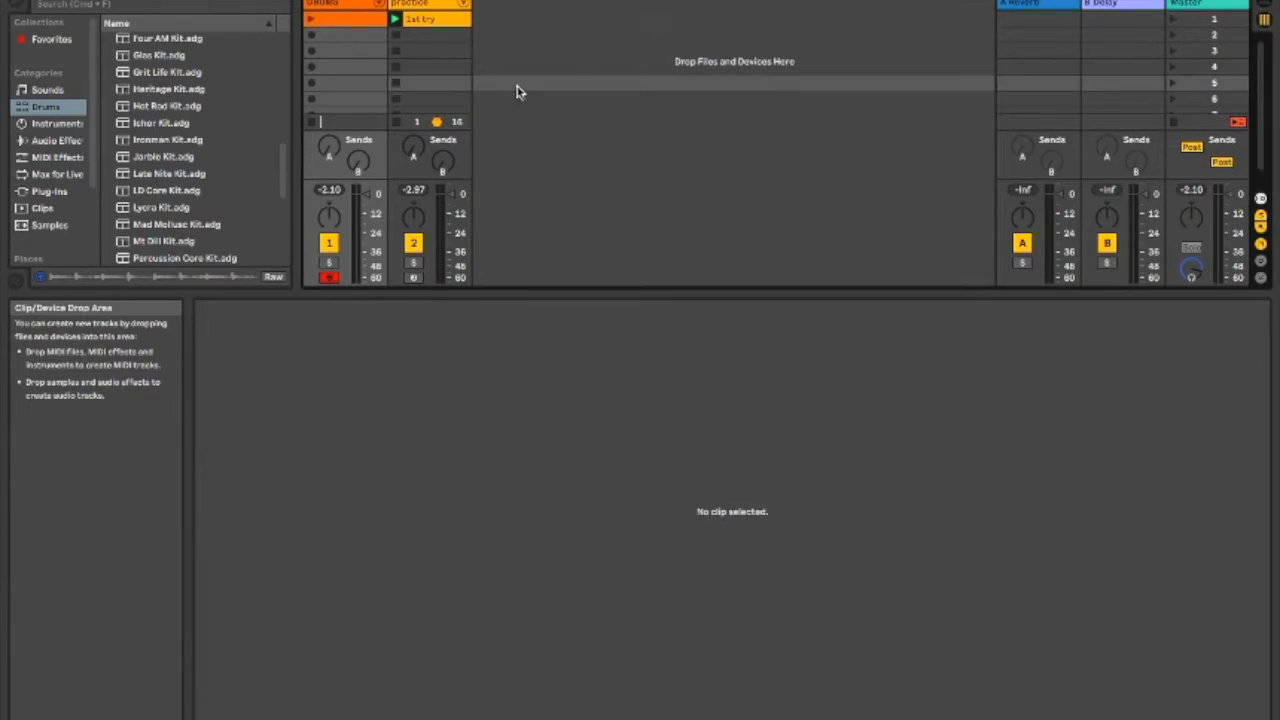
click(345, 19)
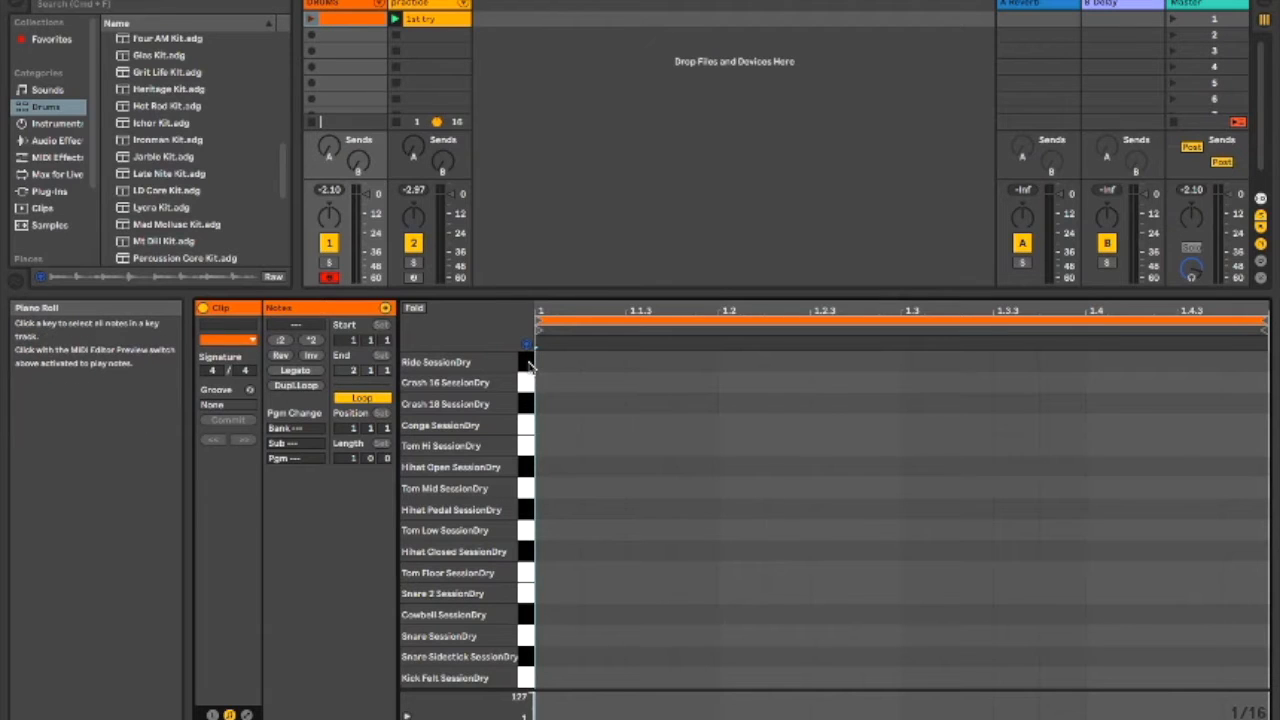
click(520, 679)
click(520, 679)
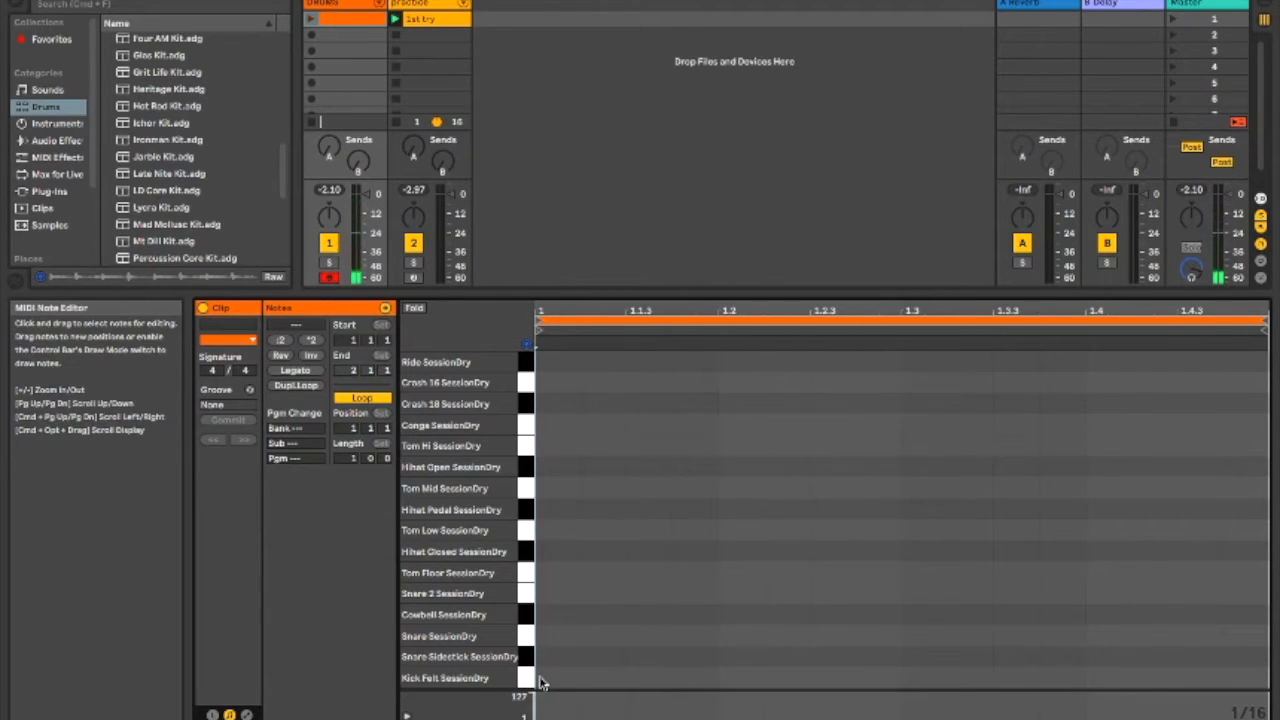
double_click(541, 680)
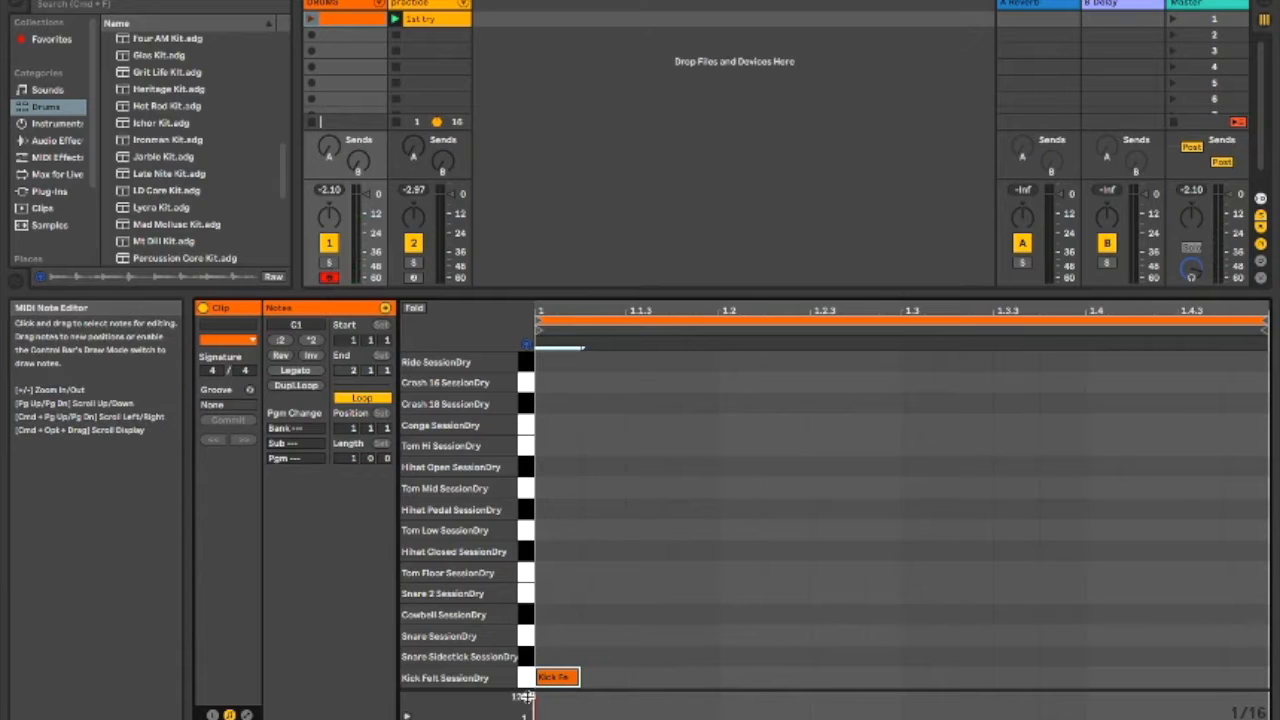
Step: Preview the Snare Sidestick and Snare sounds and add a Snare note on beat 1.3
click(525, 656)
click(525, 654)
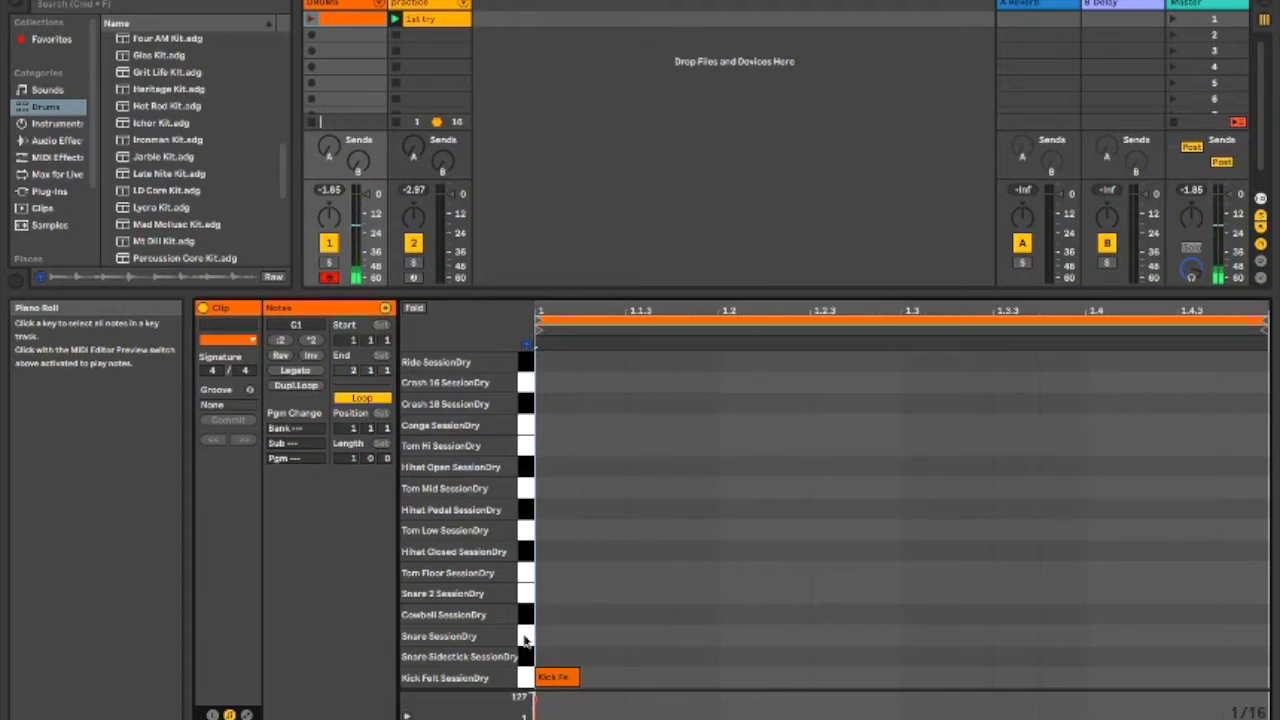
click(525, 640)
double_click(924, 637)
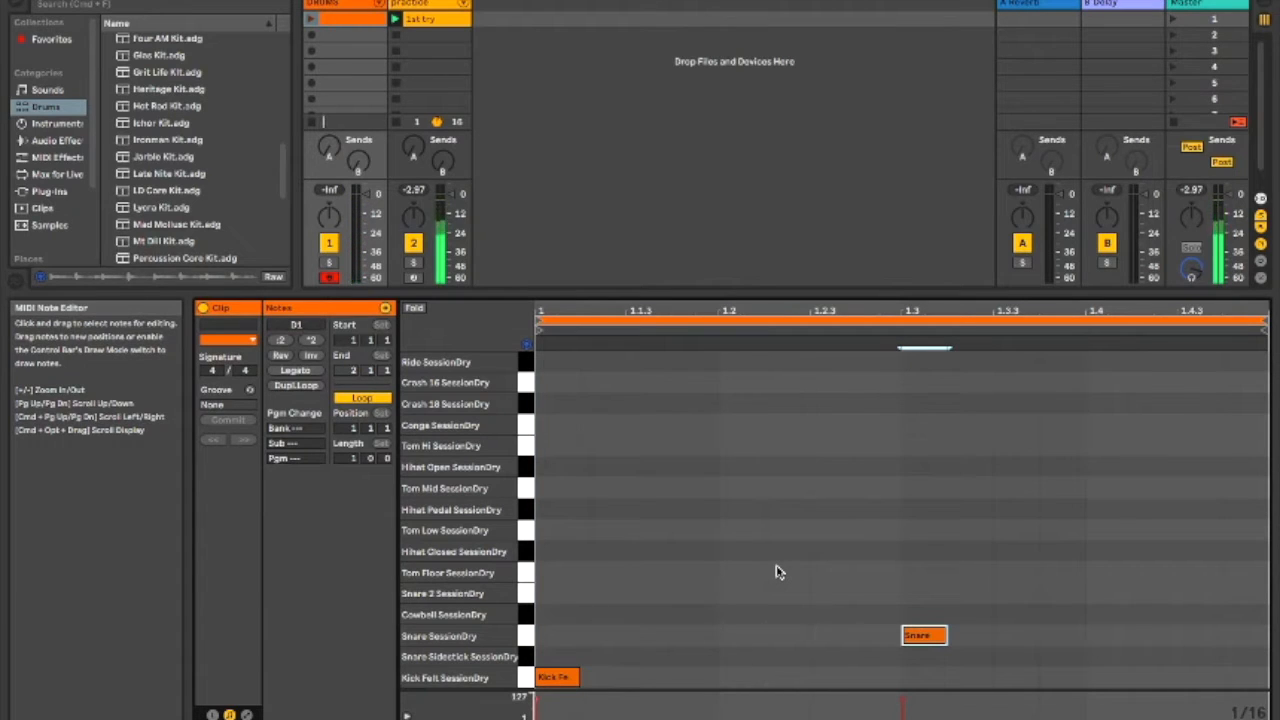
Step: Launch the DRUMS clip to hear the beat and stop the 1st try clip on the practice track
click(312, 17)
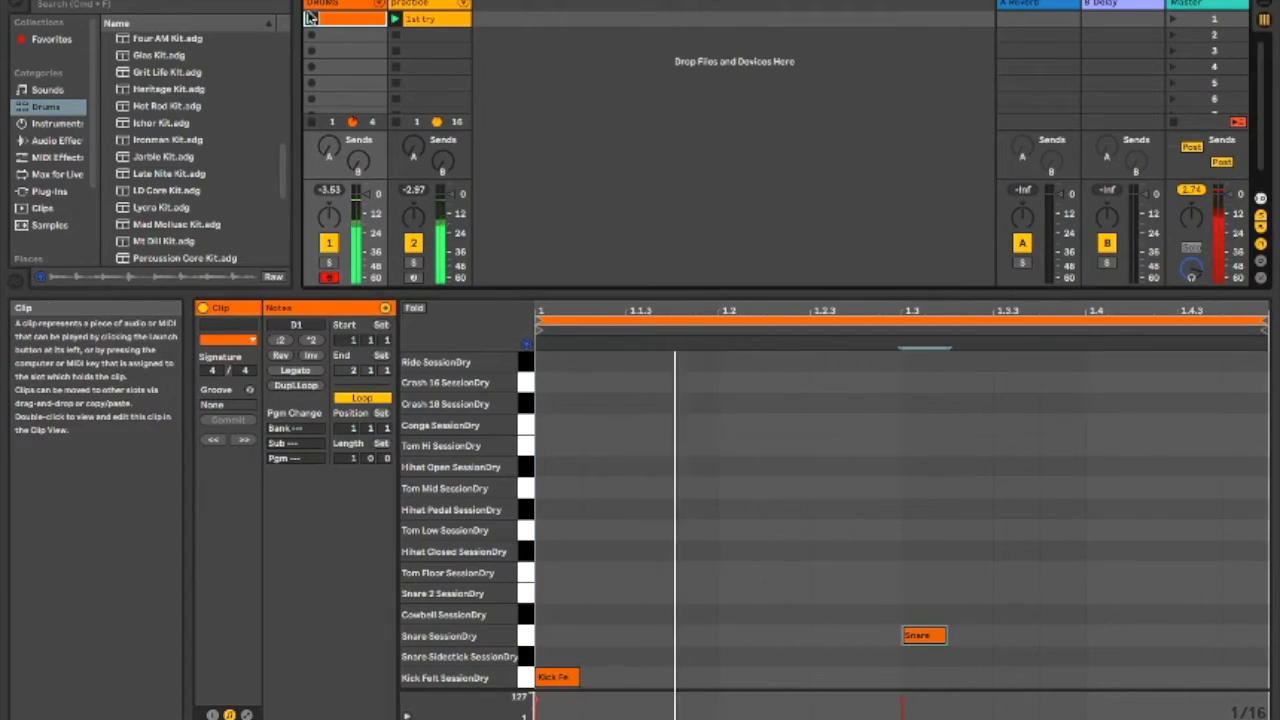
click(396, 122)
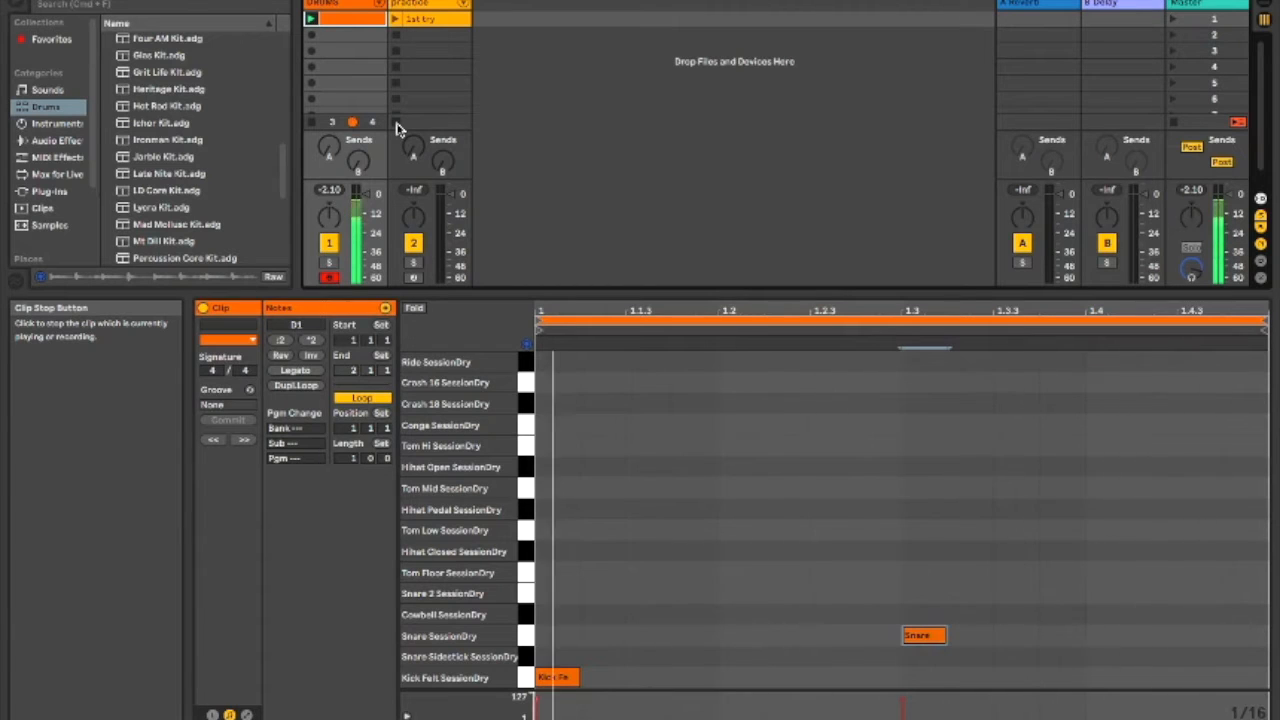
click(719, 573)
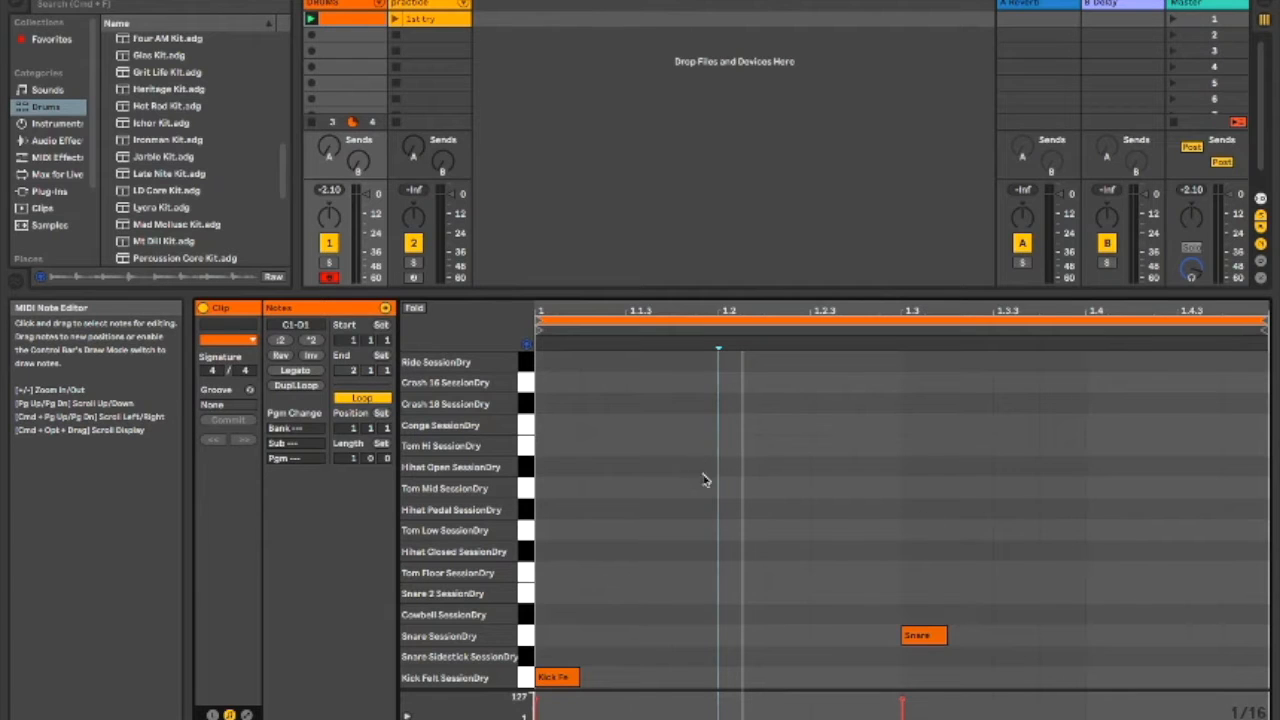
Step: Preview the Hihat Open and Hihat Closed sounds and add a Hihat Closed note at 1.1.3
click(523, 470)
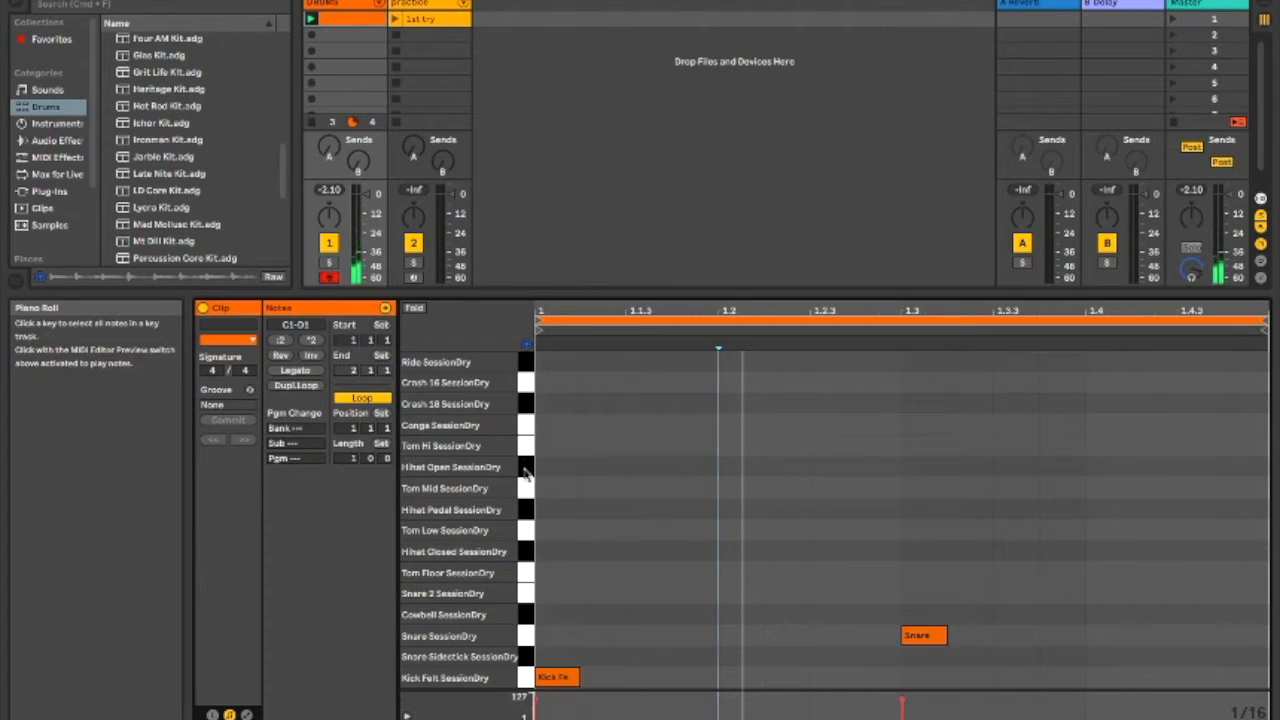
click(527, 555)
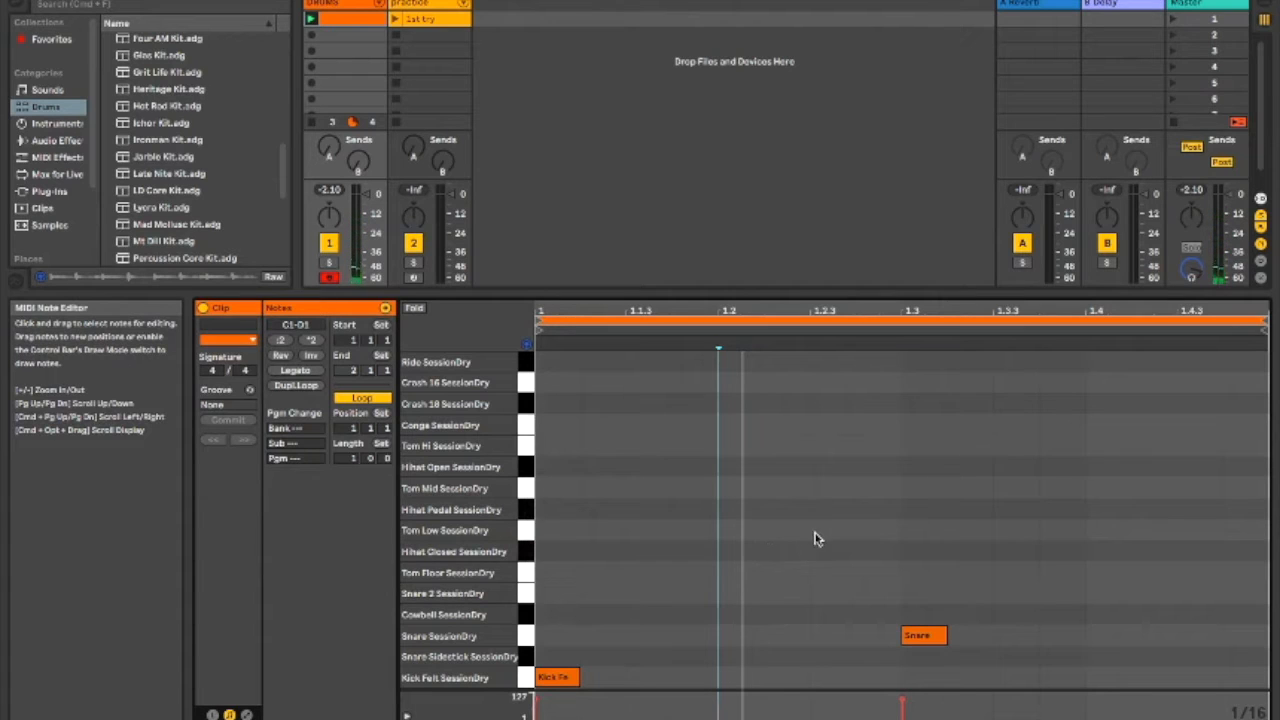
double_click(646, 551)
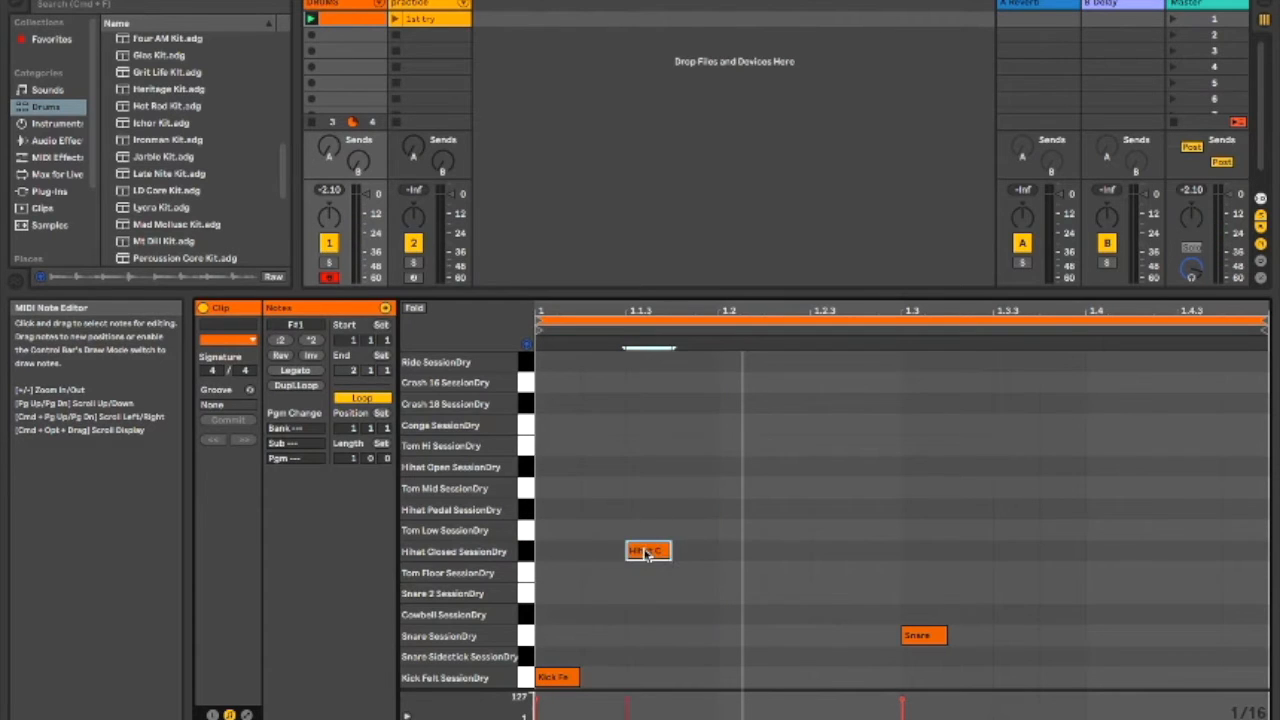
Step: Add a Hihat Closed note at 1.1.4, a Hihat Open note at 1.4, and Hihat Pedal notes at 1.4.2 and 1.4.3
double_click(695, 552)
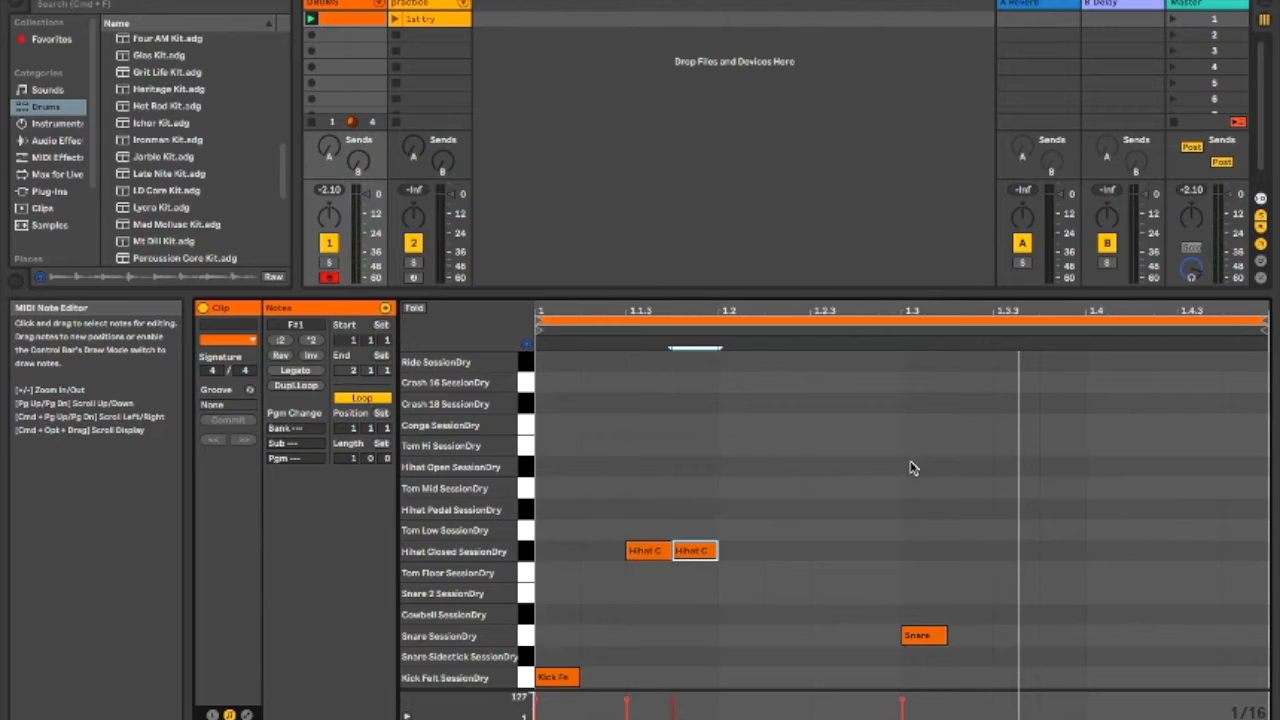
double_click(1100, 467)
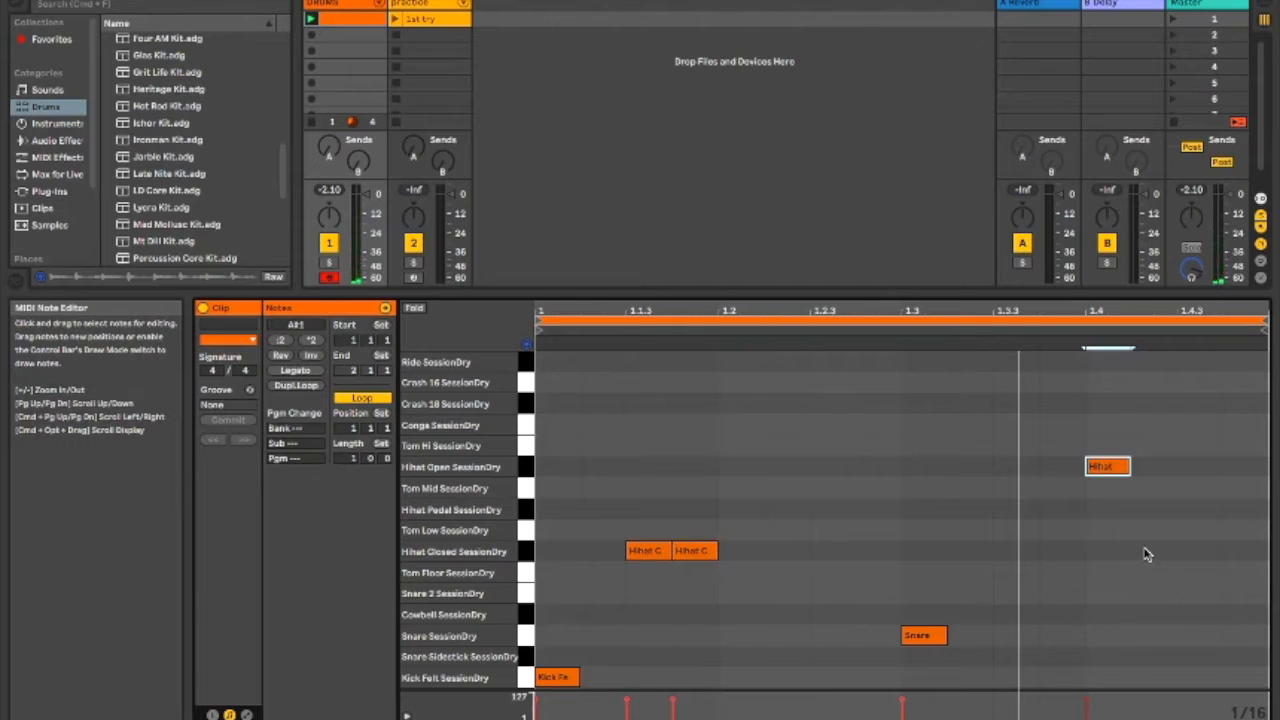
double_click(1152, 509)
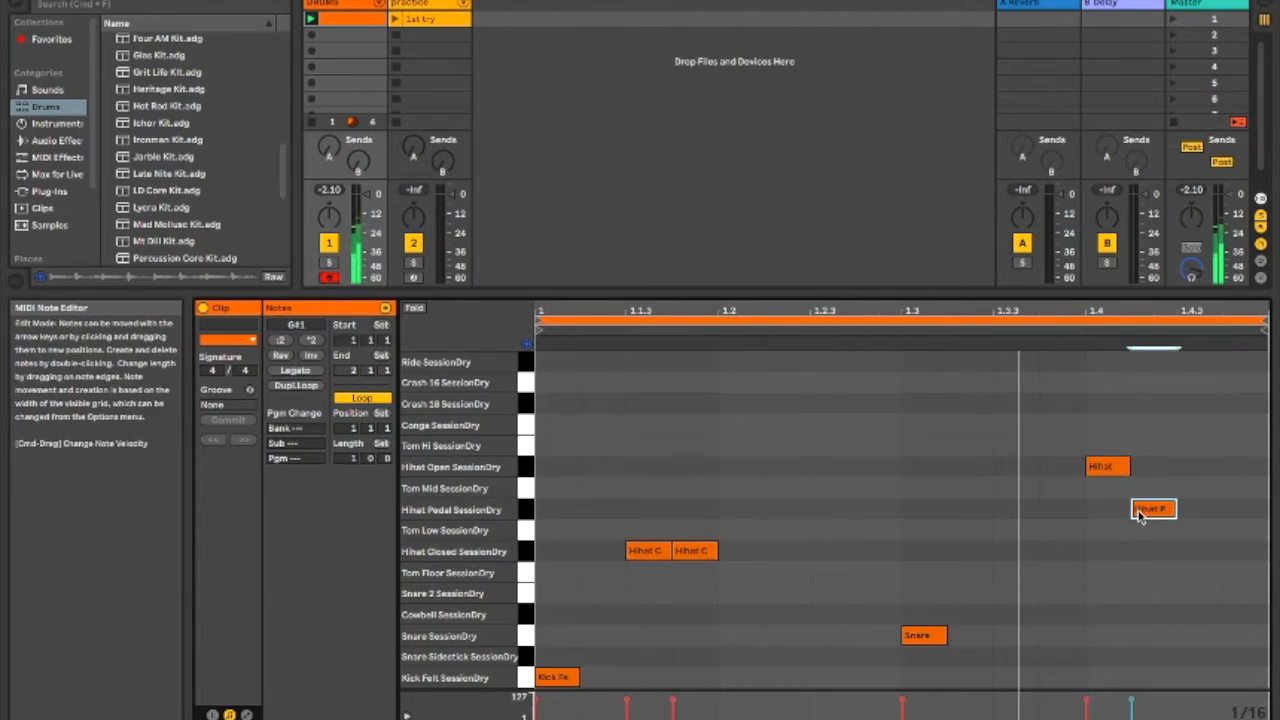
double_click(1199, 509)
Step: Move the second Hihat Closed note one sixteenth later to 1.2 and play the clip to hear the beat
click(677, 548)
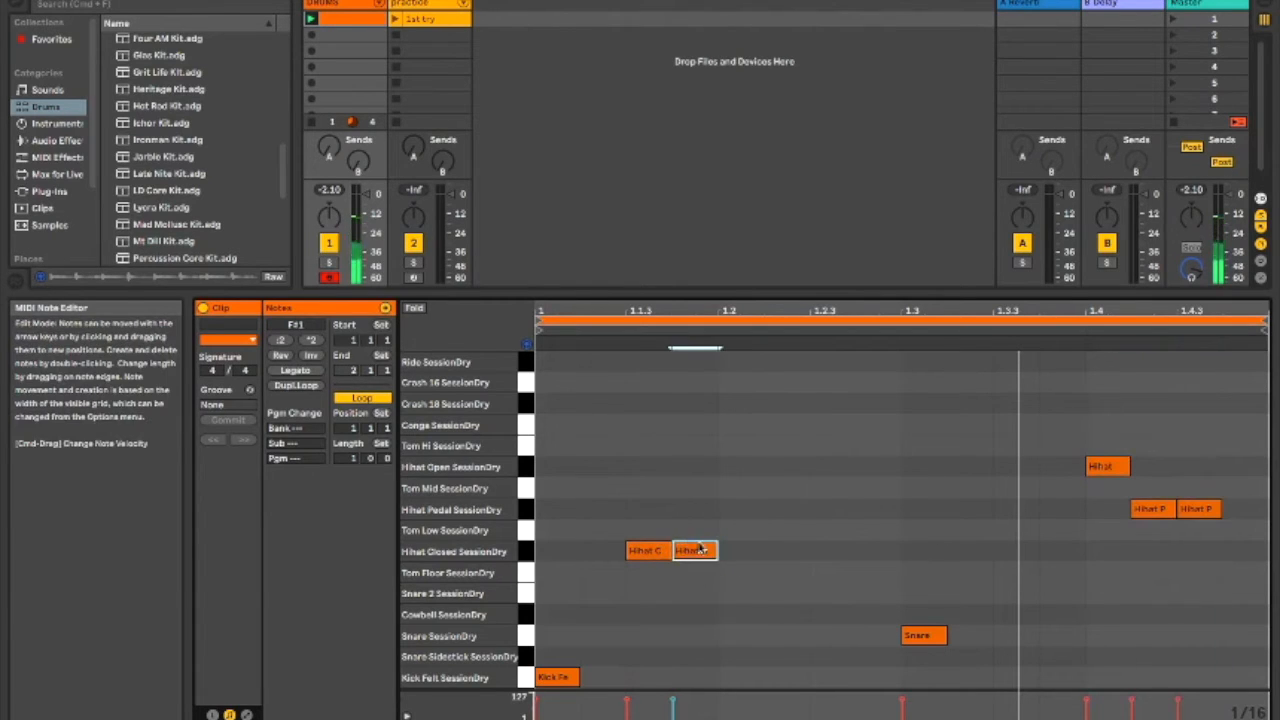
key(Right)
key(space)
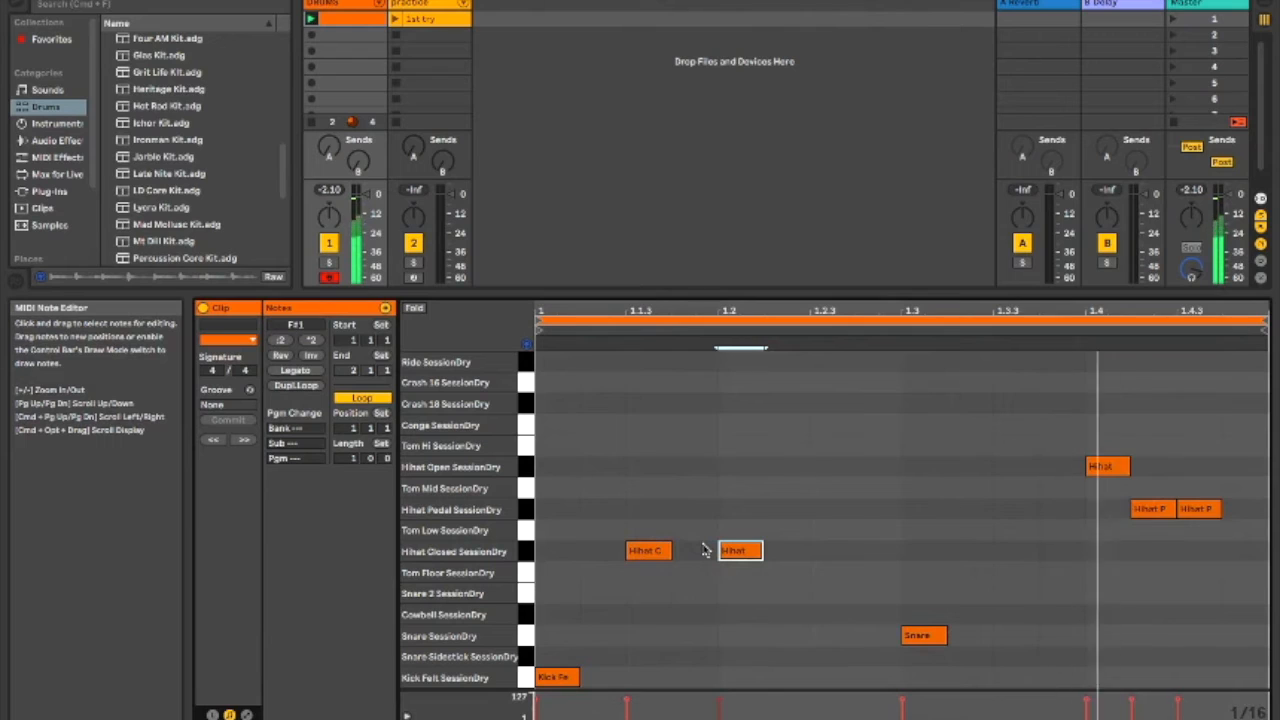
click(720, 507)
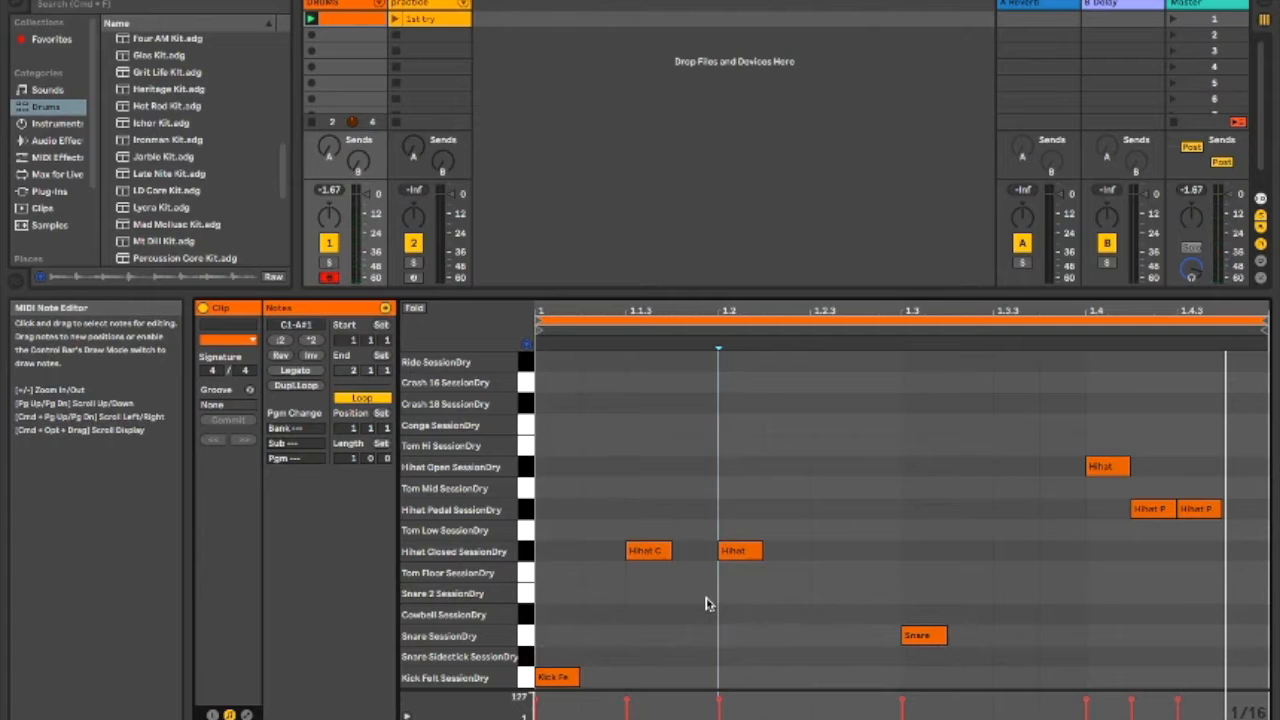
Step: Add a Snare Sidestick note at 1.1.4 and play the clip
double_click(694, 656)
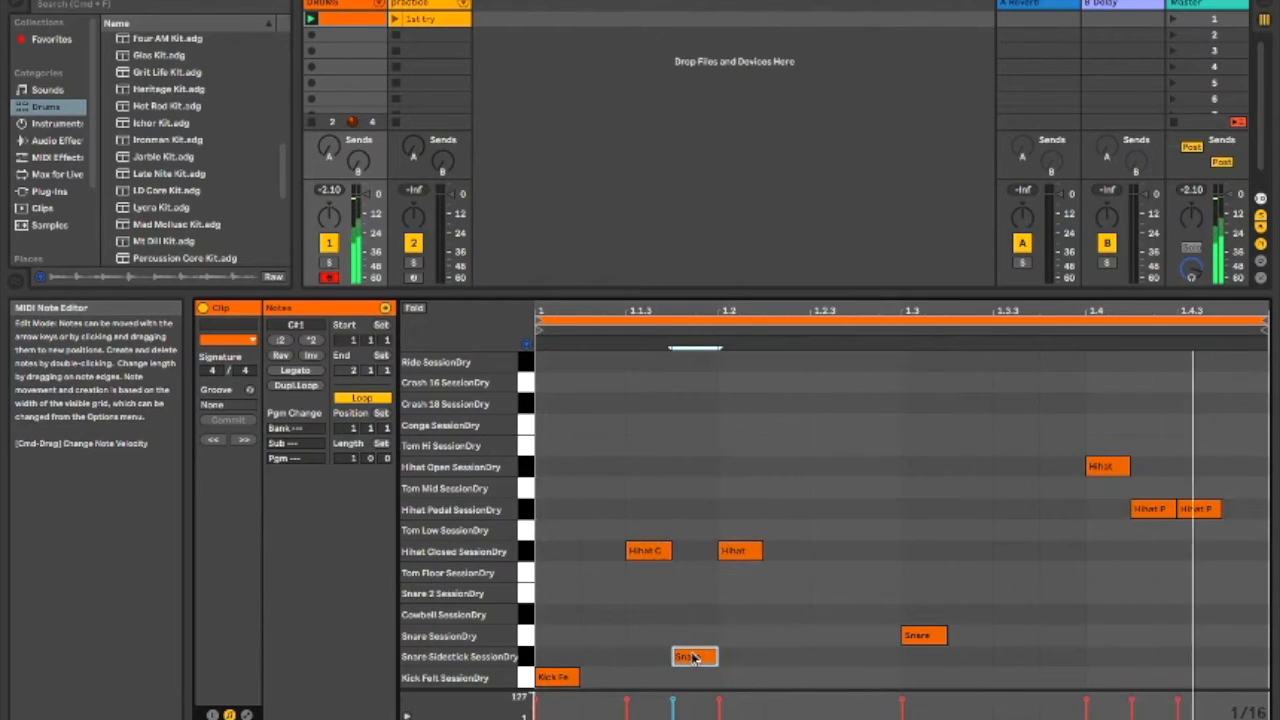
key(space)
click(715, 567)
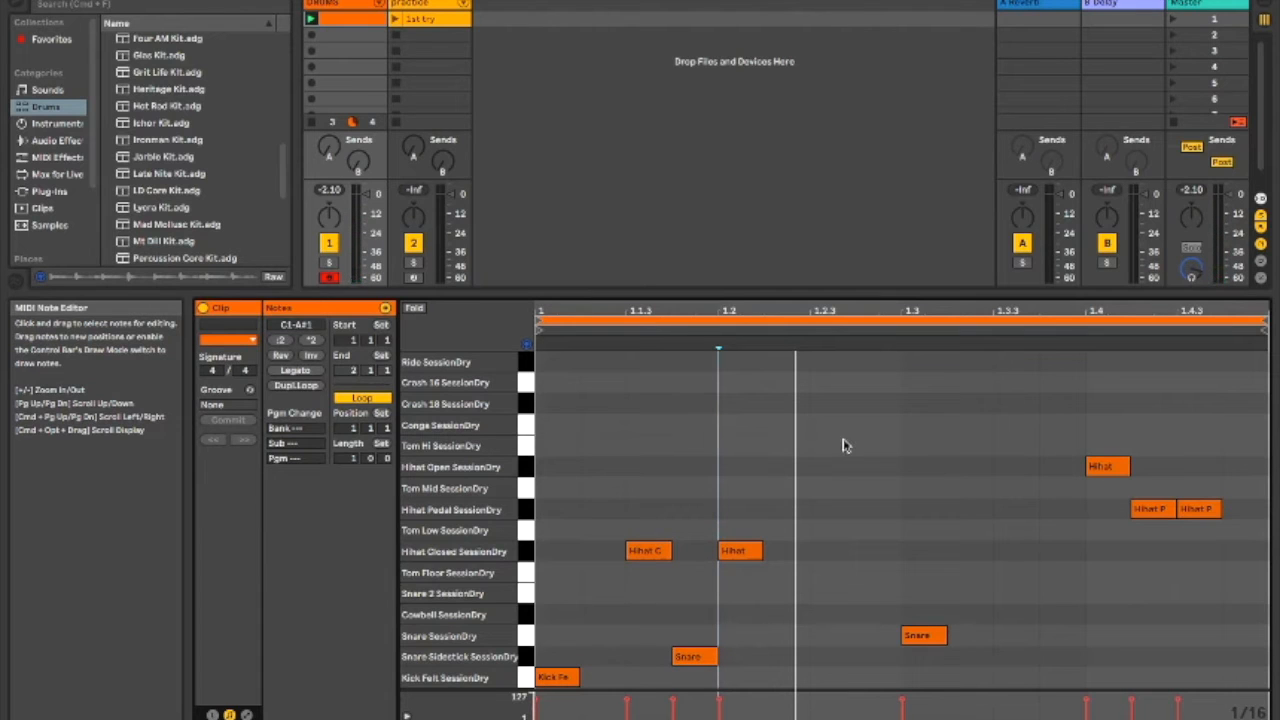
click(903, 519)
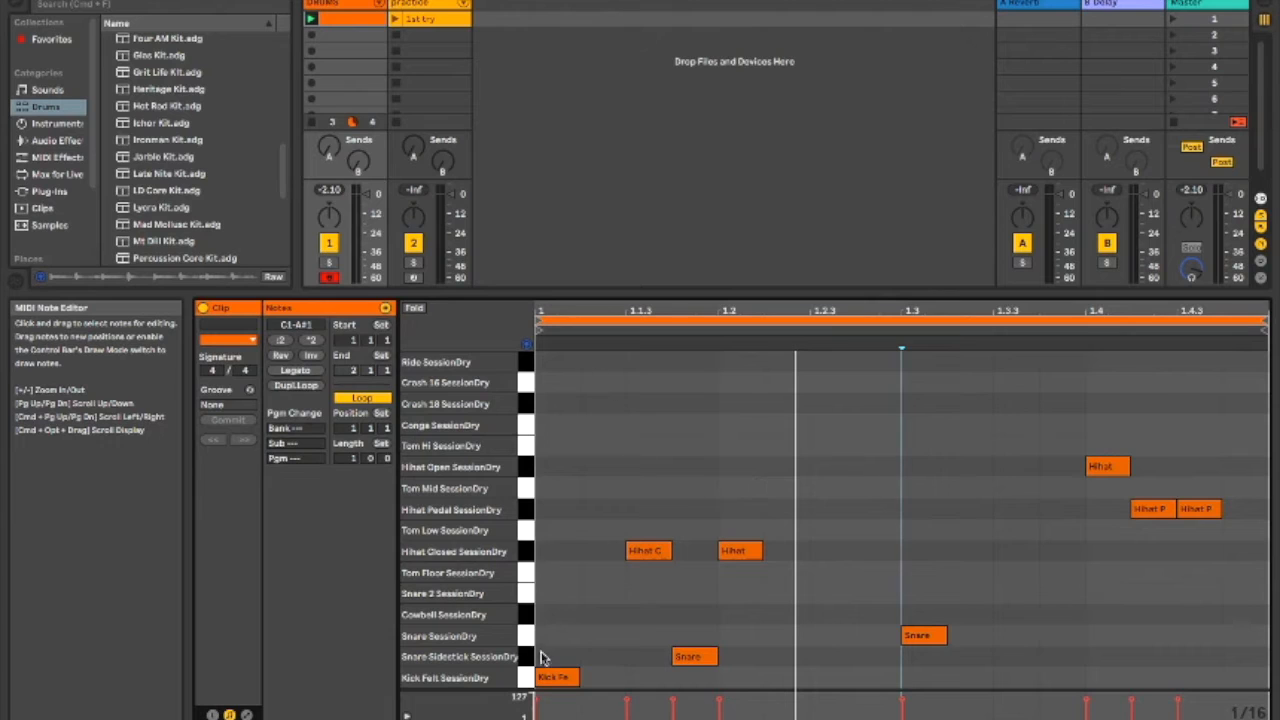
drag(725, 415, 898, 660)
drag(916, 399, 1062, 688)
mouse_move(1117, 377)
mouse_down()
mouse_move(1245, 665)
mouse_move(1122, 596)
mouse_up()
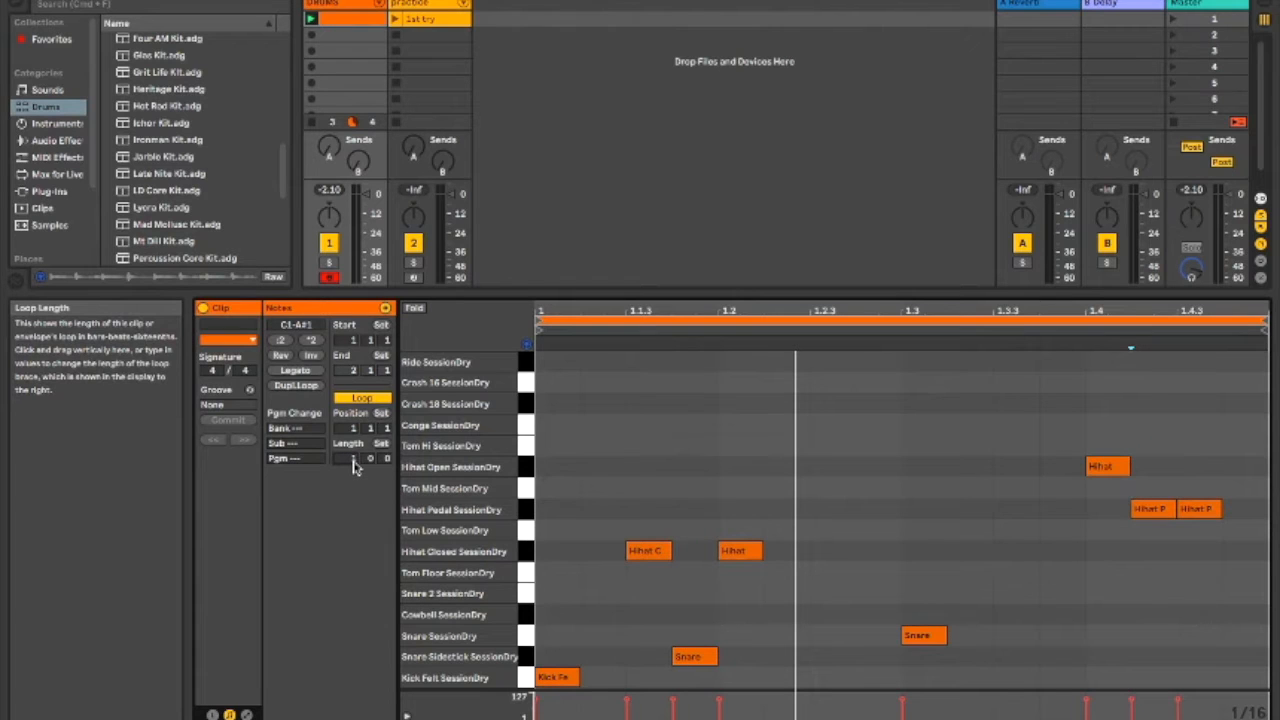
Step: Set the DRUMS clip's loop length to 4 bars
key(Return)
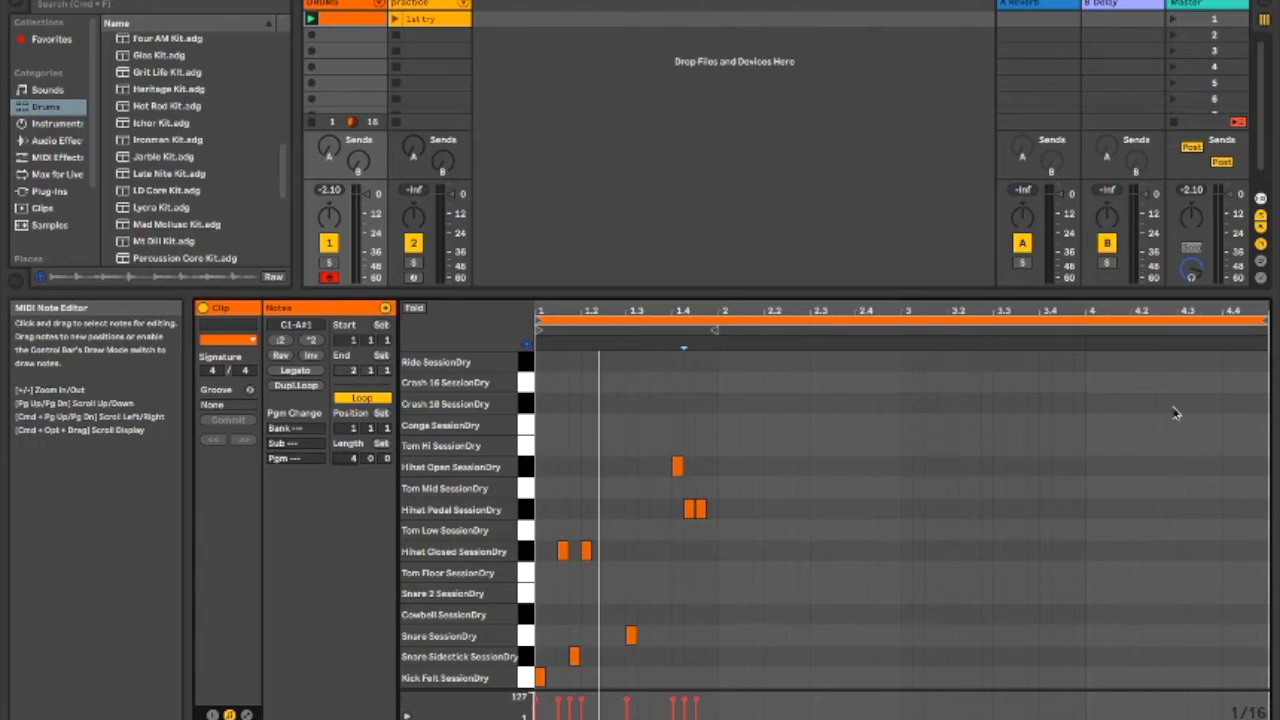
click(1086, 362)
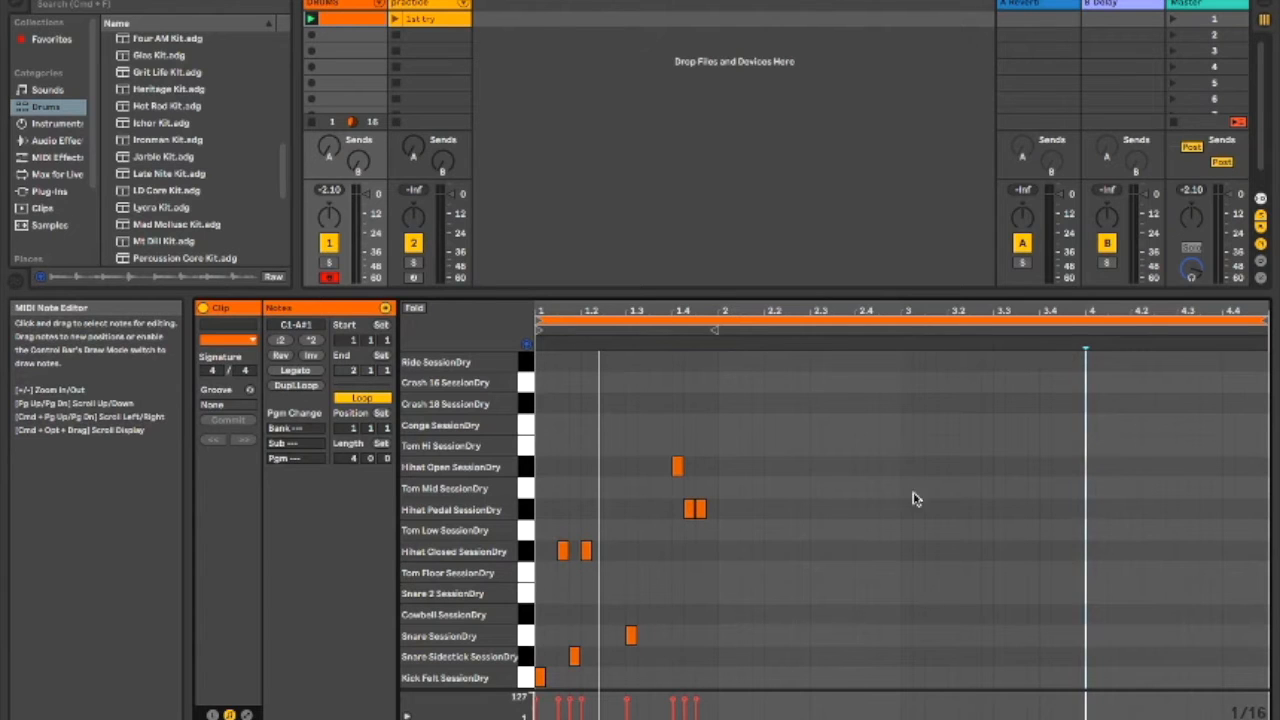
Step: Copy all notes of bar 1 and paste them at the start of bar 3
mouse_move(714, 401)
mouse_down()
mouse_move(610, 690)
mouse_move(540, 697)
mouse_up()
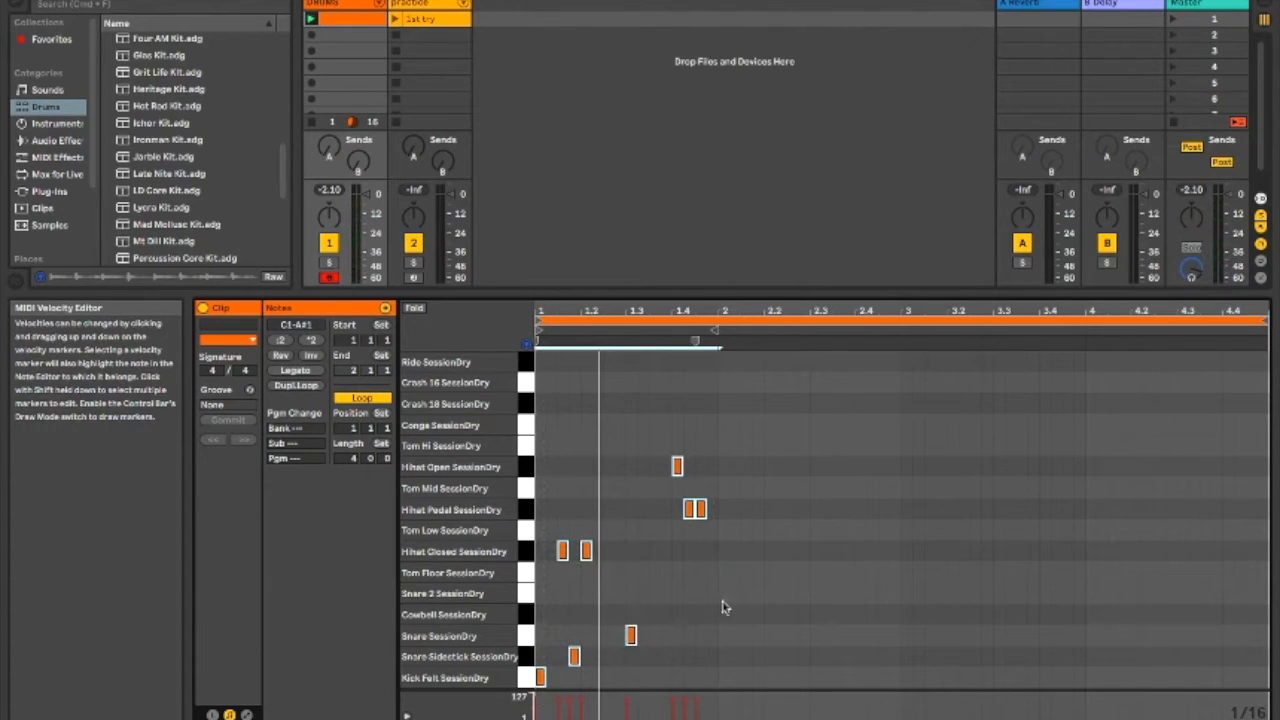
click(903, 520)
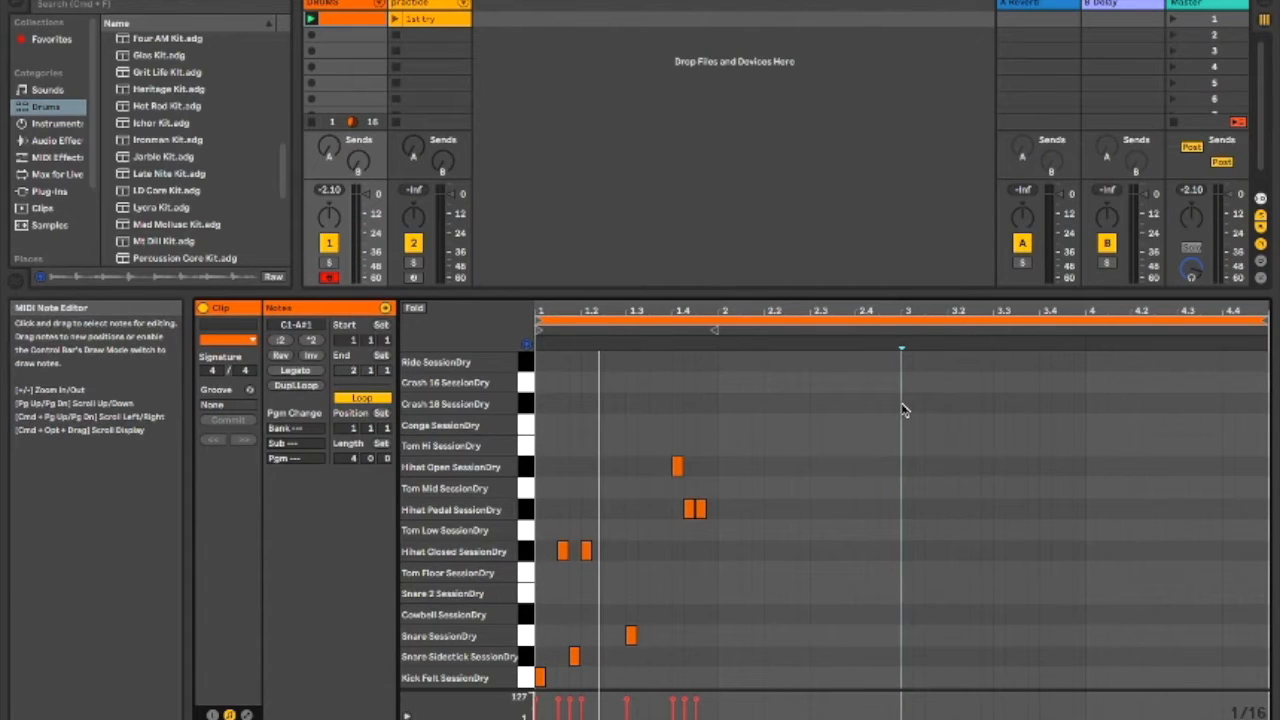
key(ctrl+v)
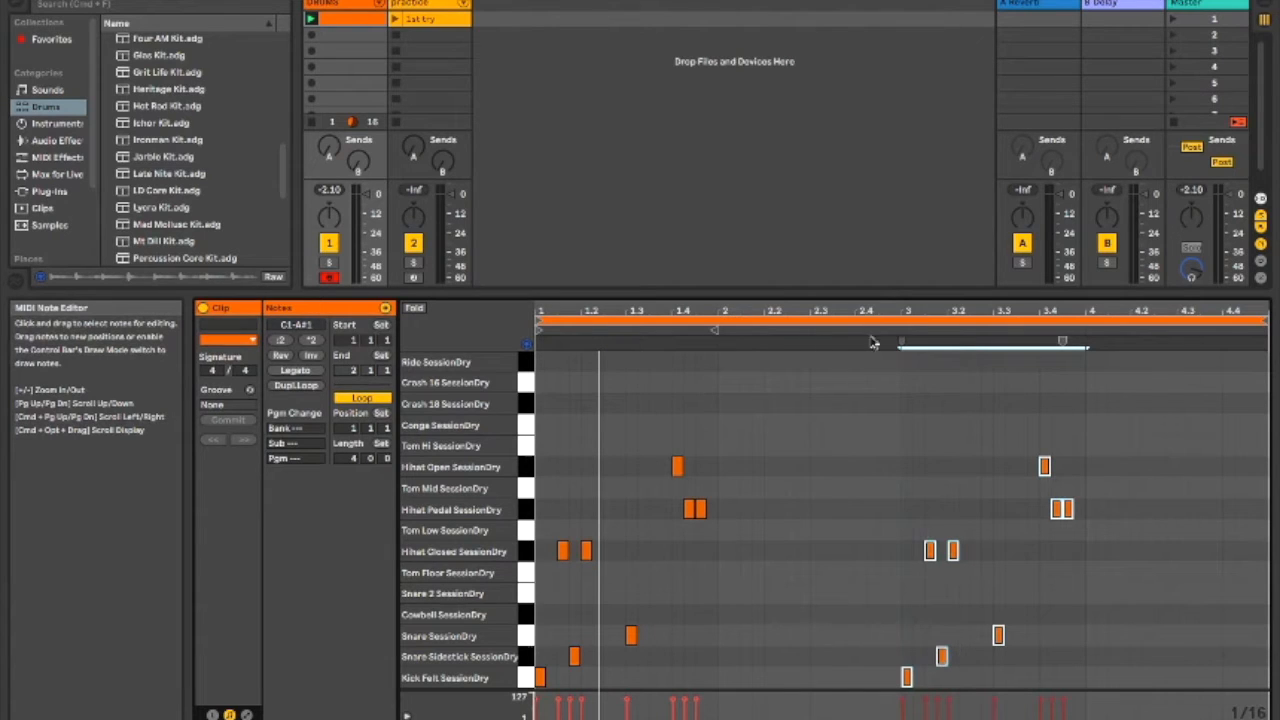
click(730, 364)
drag(730, 364, 896, 690)
click(819, 580)
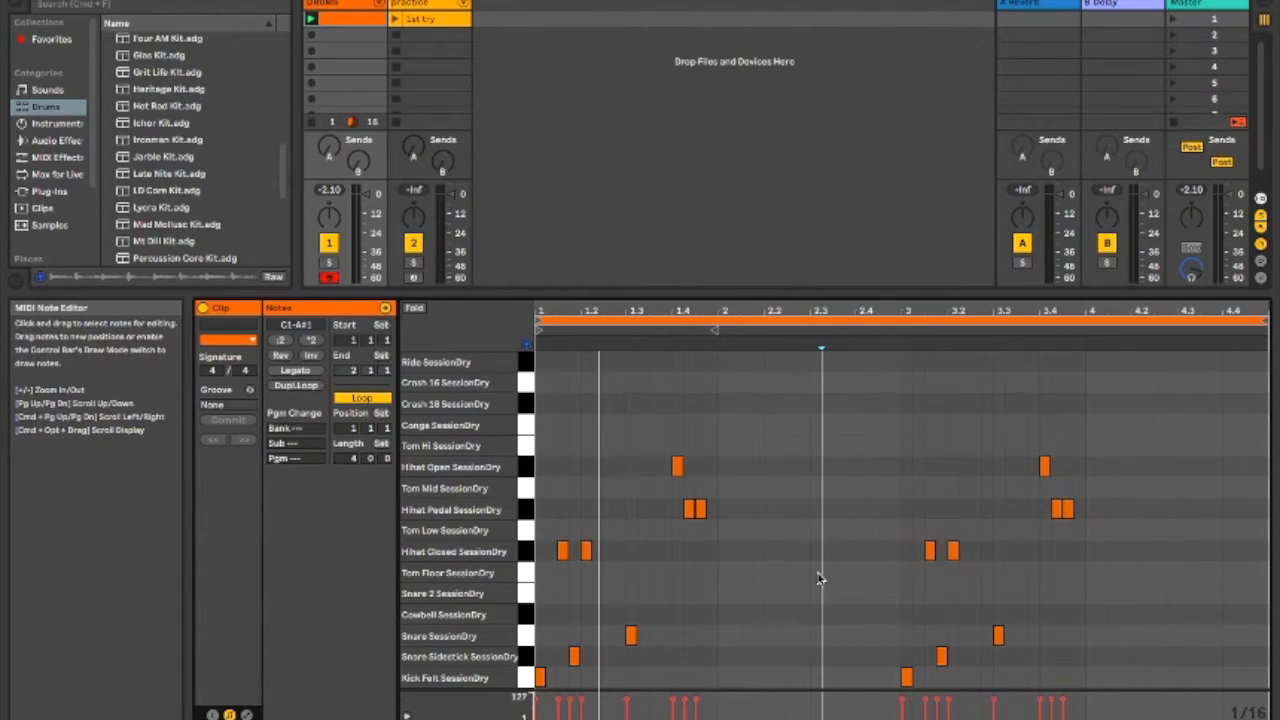
Step: Add a Kick Felt note on the first beat of bar 2 and a Snare note at 2.3
double_click(724, 679)
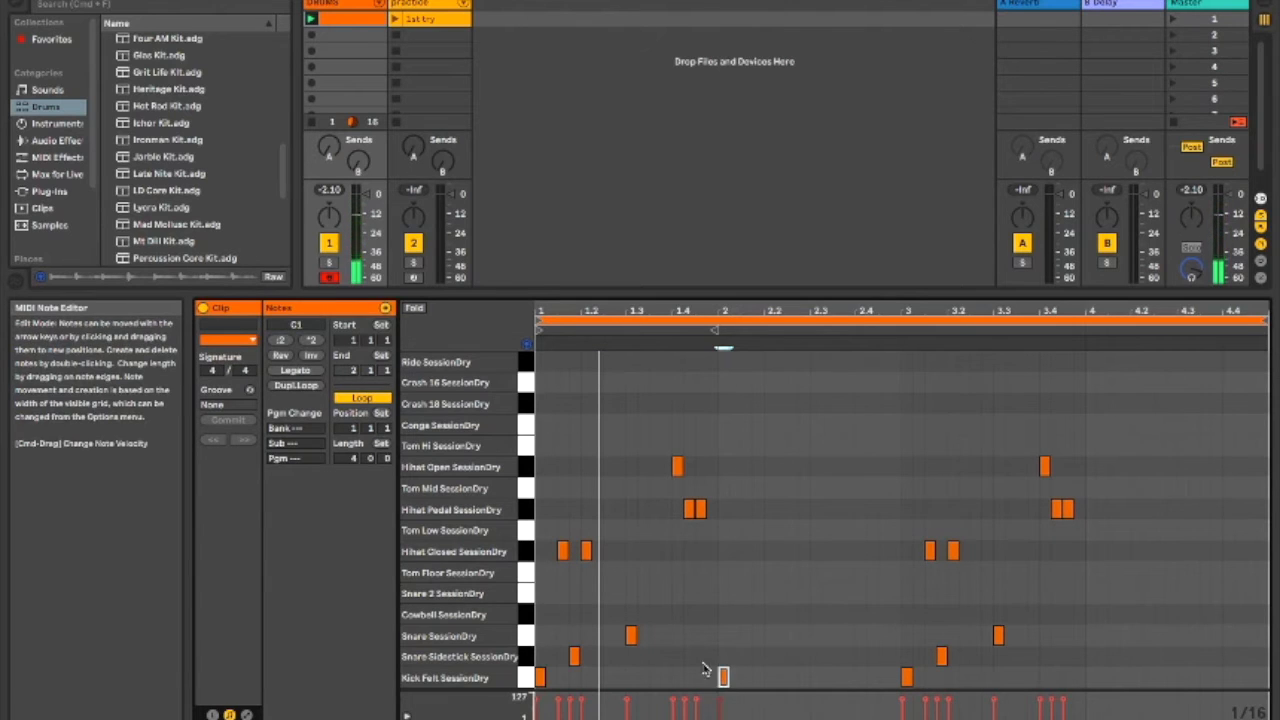
double_click(815, 637)
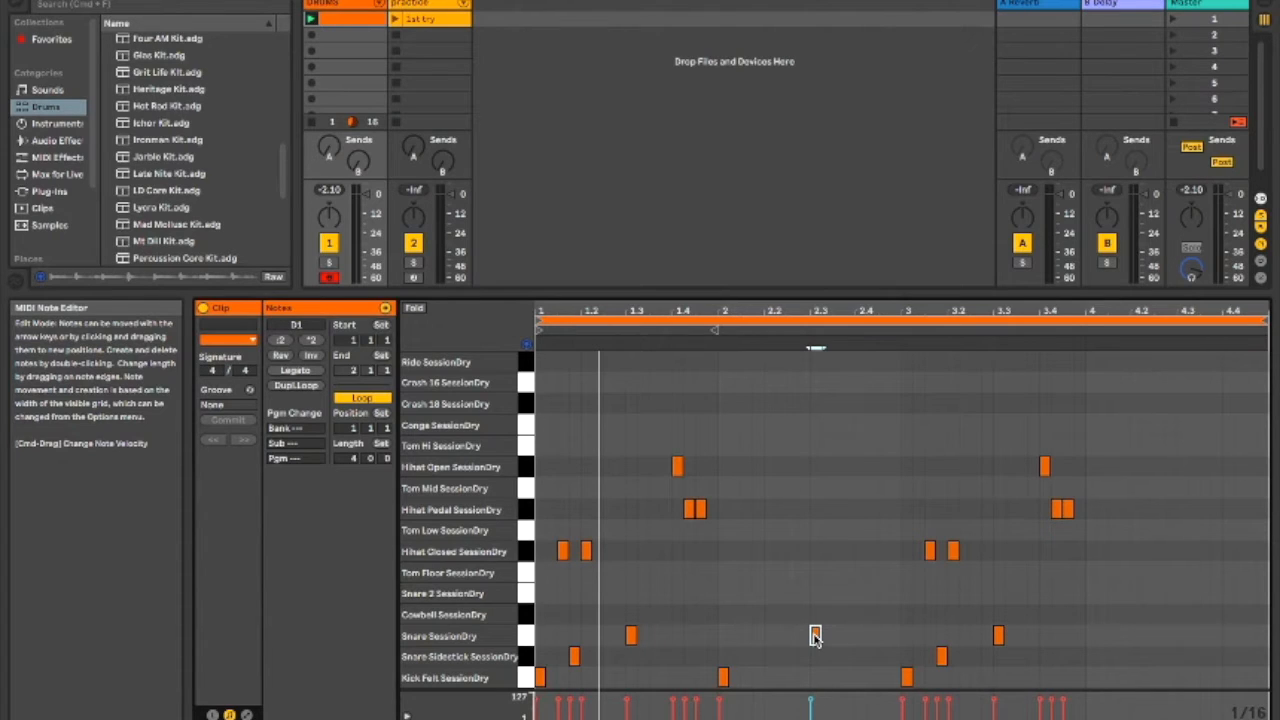
click(838, 632)
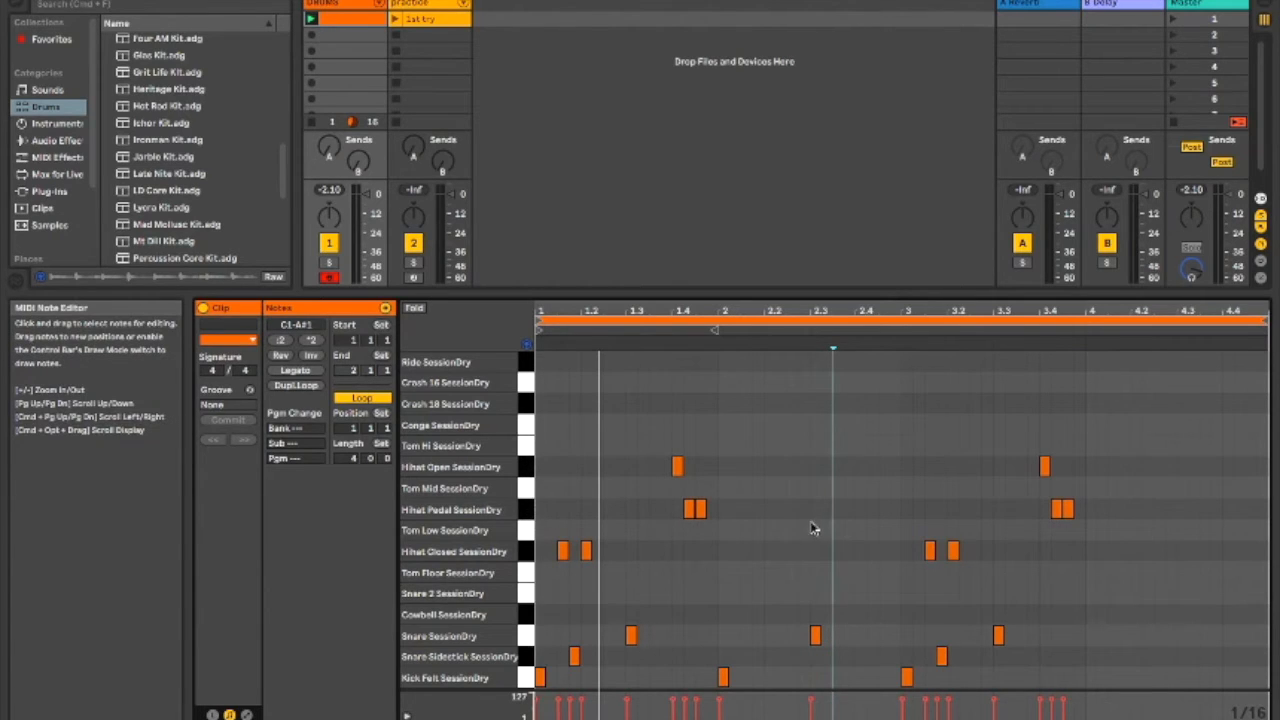
Step: Add a Hihat Pedal note at 2.3.3 and Hihat Closed notes at 2.3.4, 2.4, 2.2 and 2.1.3
click(843, 510)
double_click(840, 510)
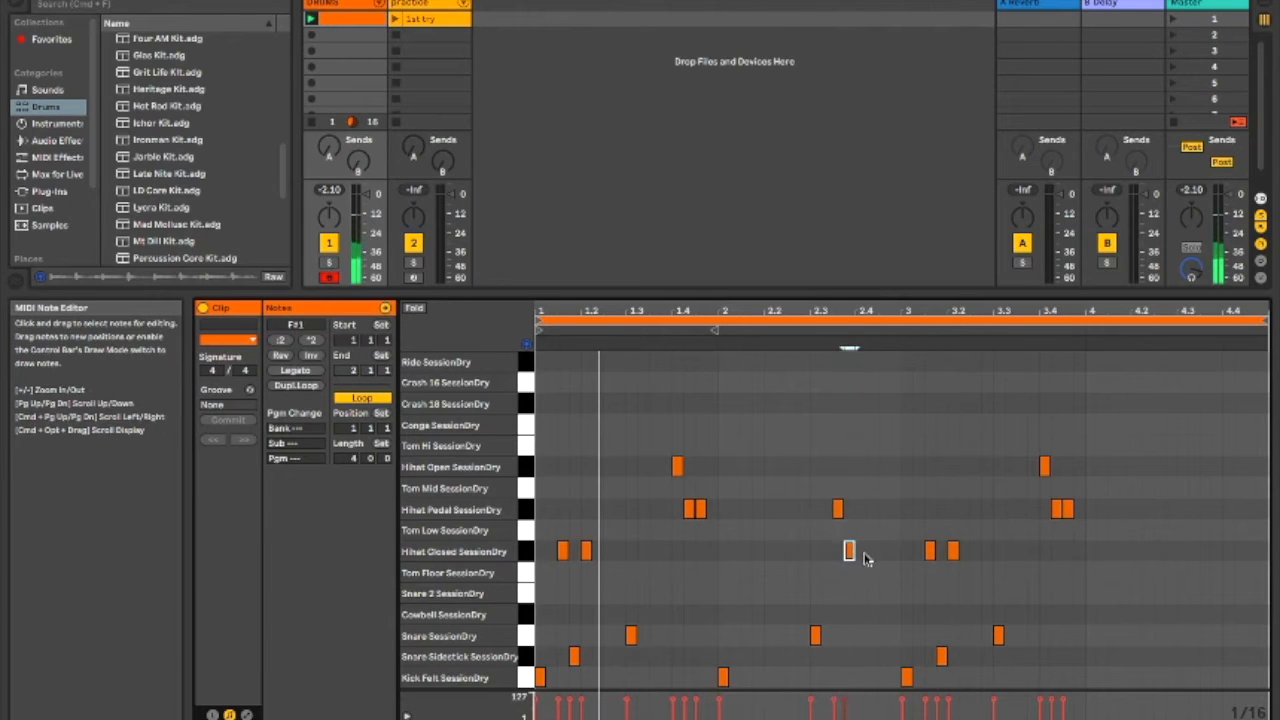
double_click(858, 551)
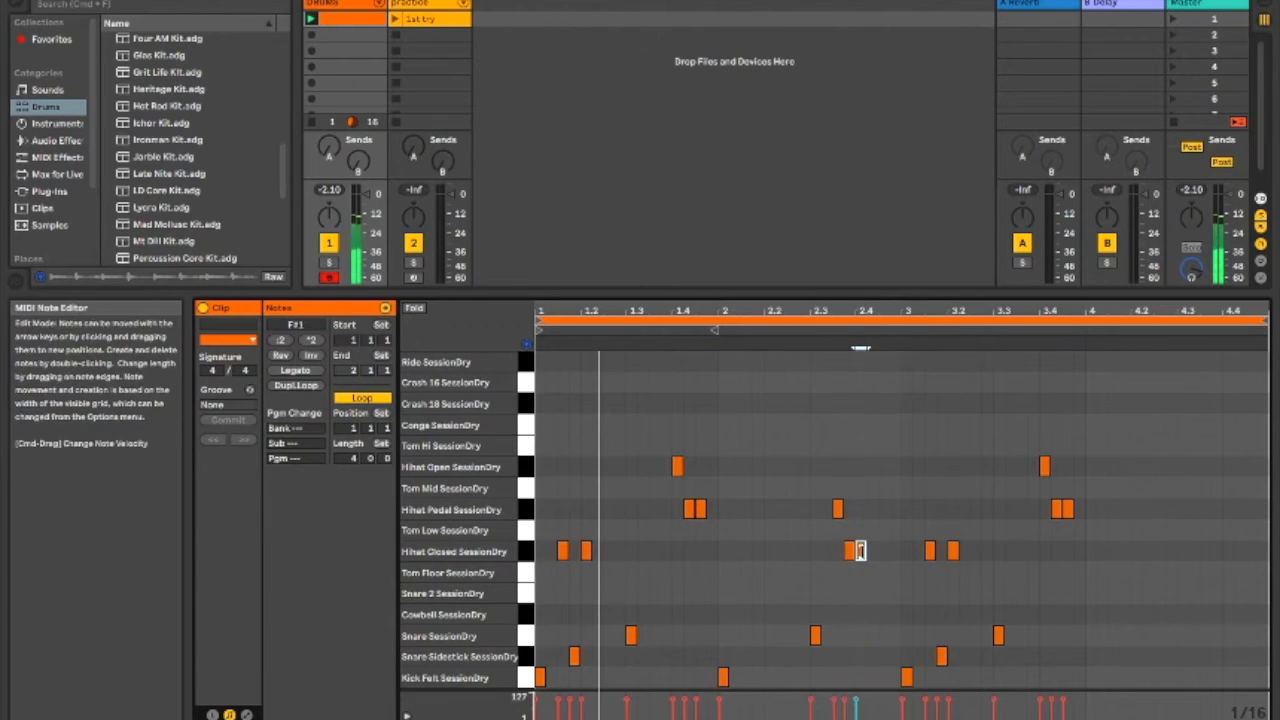
double_click(768, 552)
double_click(745, 551)
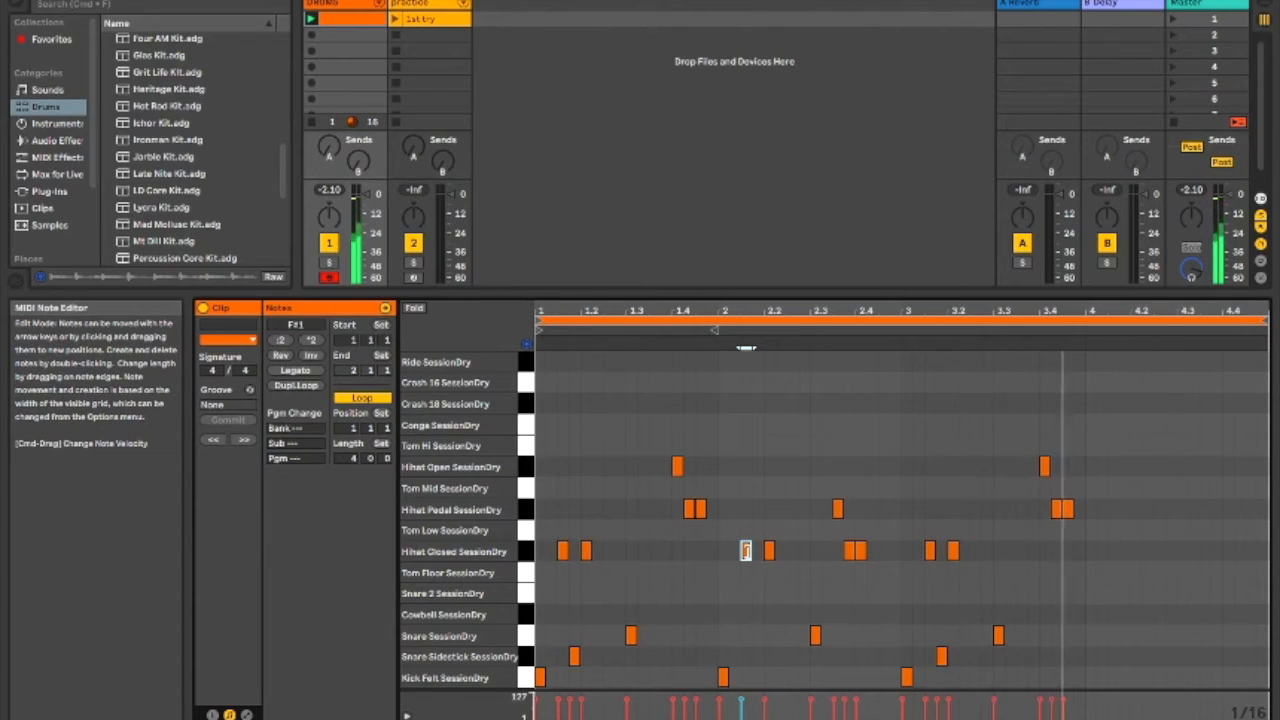
Step: Add Kick Felt notes at 2.4.3 and 2.4 and play the clip to check bar 2
double_click(883, 678)
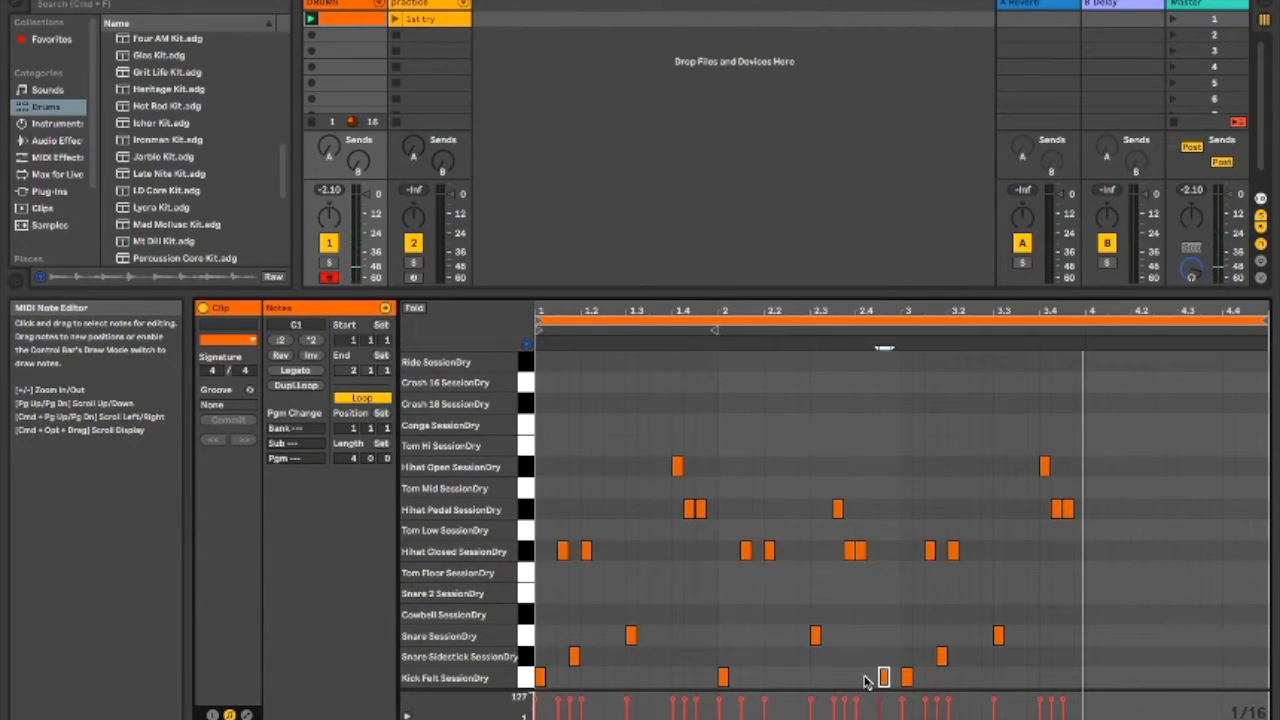
double_click(860, 678)
key(space)
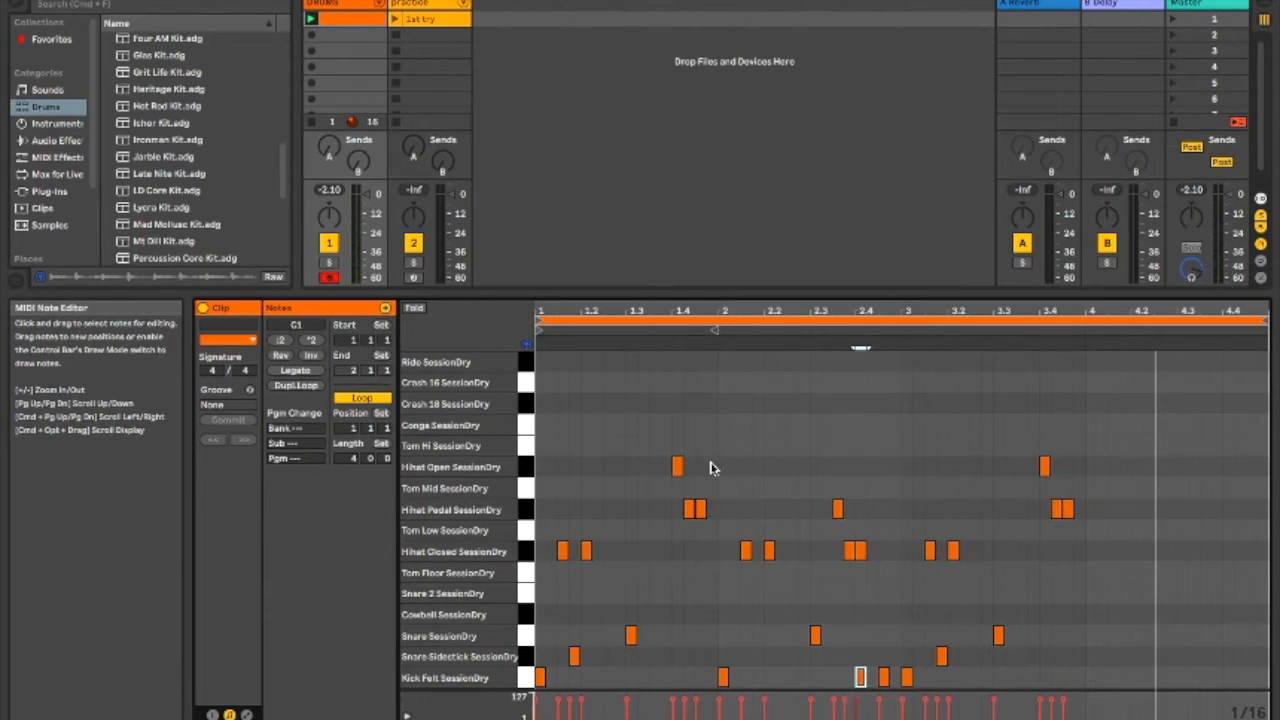
mouse_move(722, 368)
mouse_down()
mouse_move(849, 520)
mouse_move(880, 690)
mouse_move(894, 690)
mouse_move(848, 549)
mouse_move(774, 451)
mouse_up()
click(811, 437)
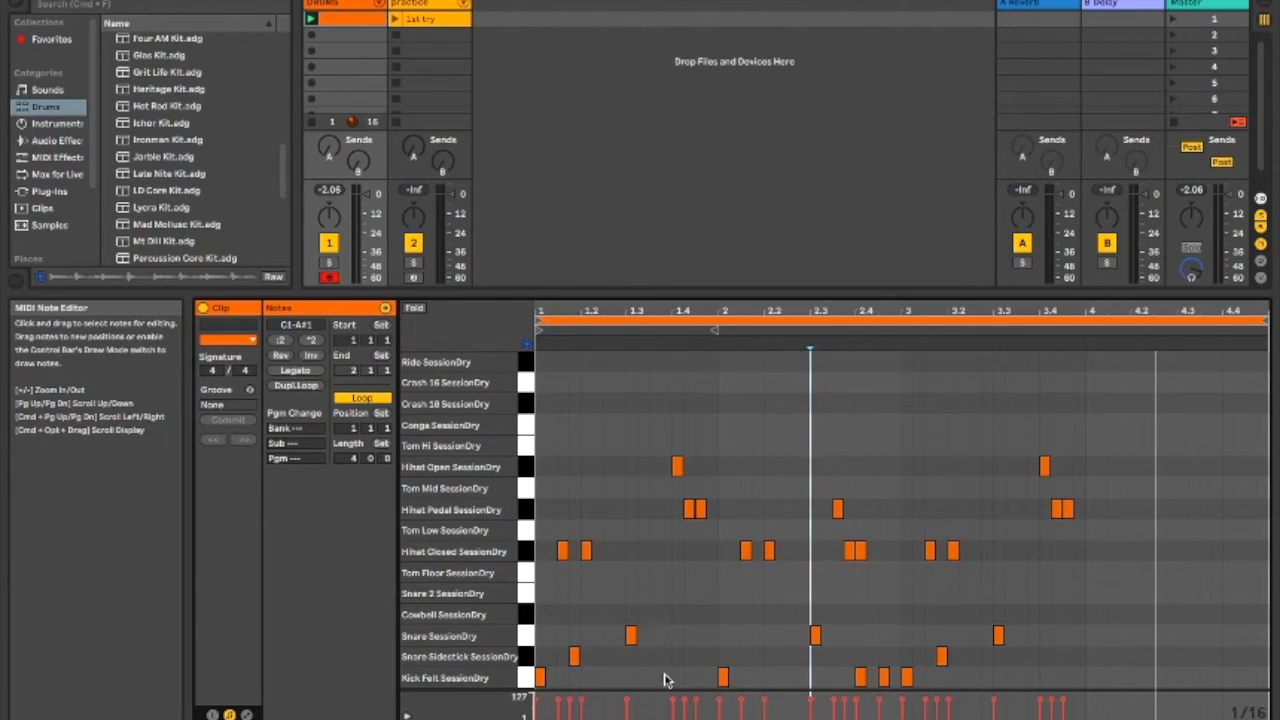
Step: Add a Kick Felt note on the first beat of bar 4 and a Snare note at 4.3
double_click(1090, 678)
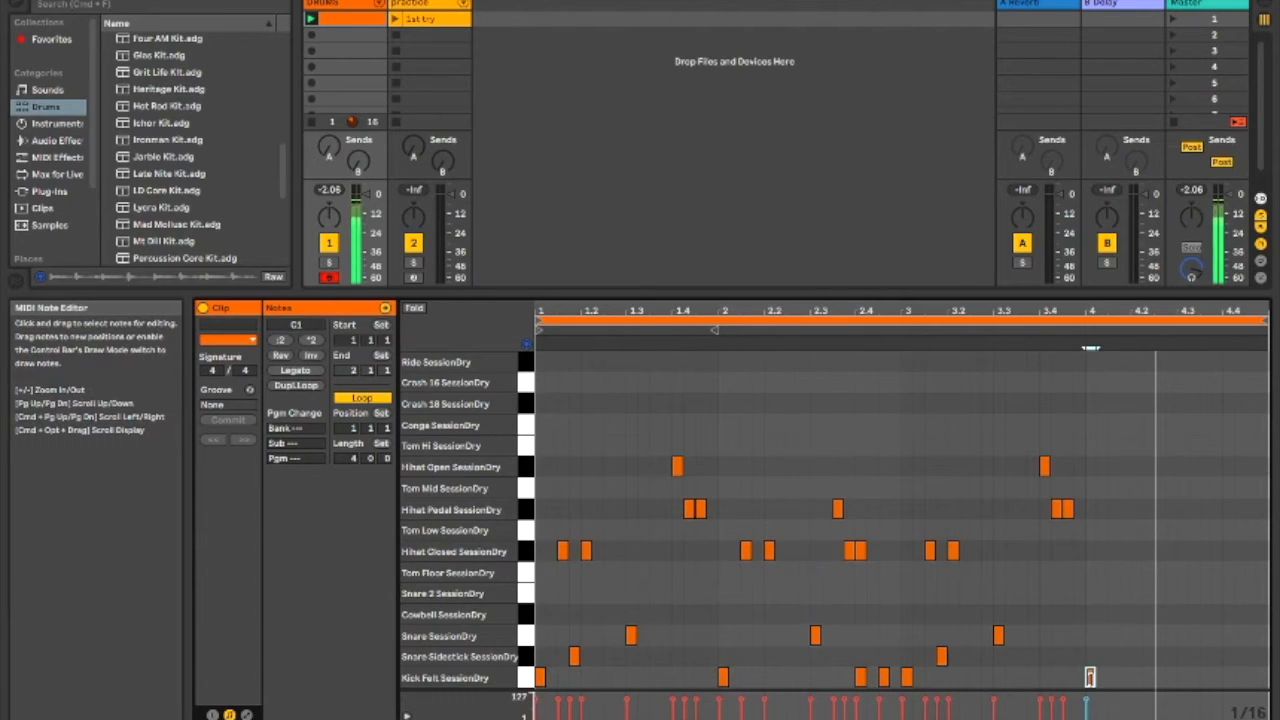
double_click(1182, 657)
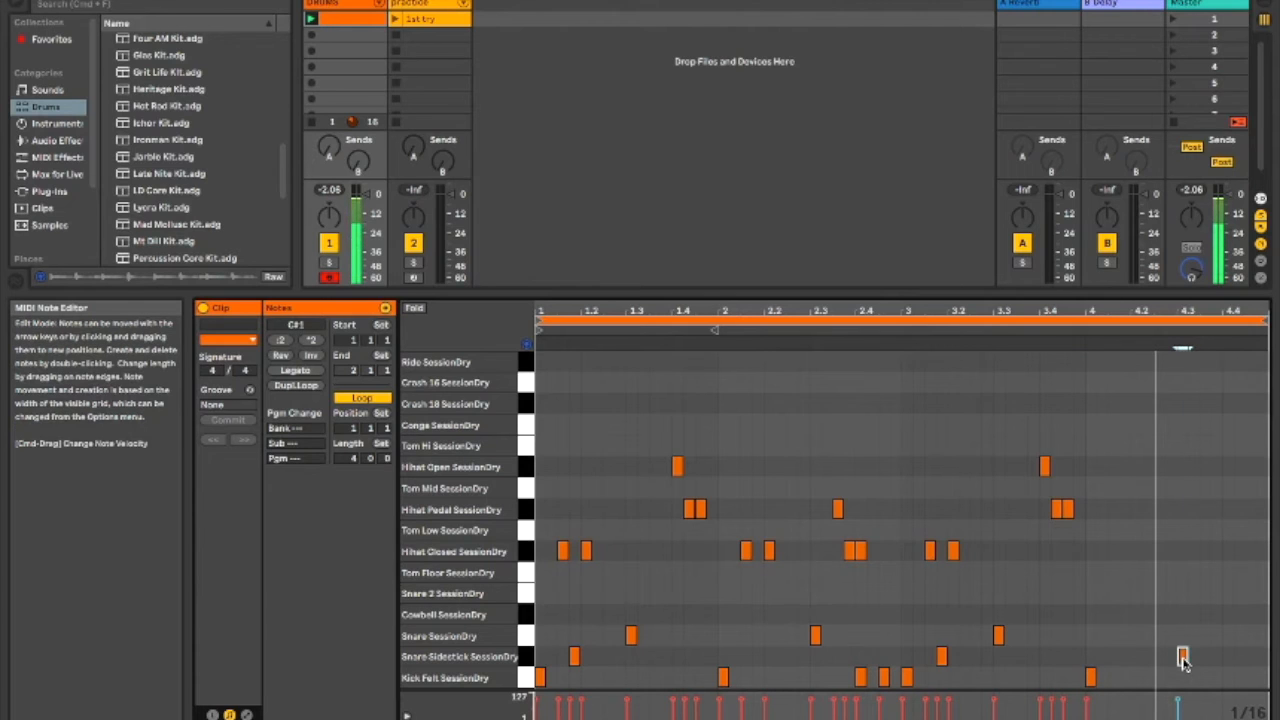
key(Up)
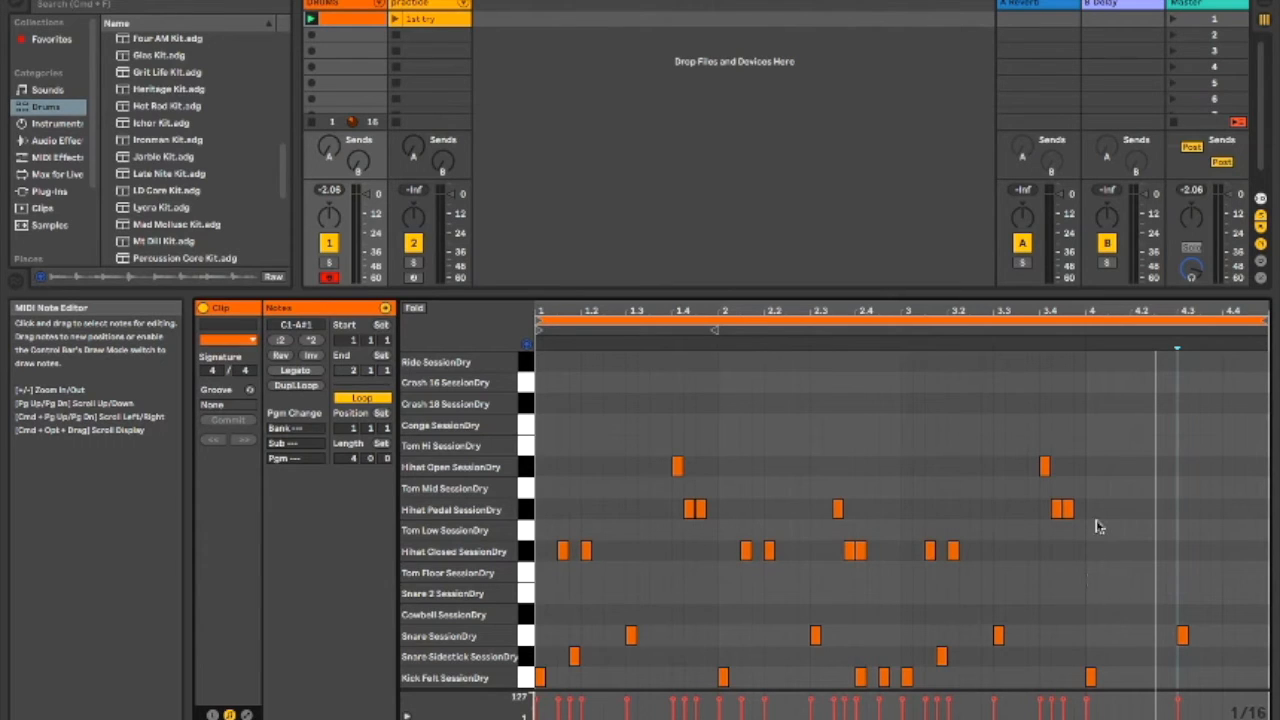
Step: Add a Hihat Open note at 4.3.4, preview the bar 3 Snare Sidestick note and add a Snare Sidestick note at 4.3.3
double_click(1217, 467)
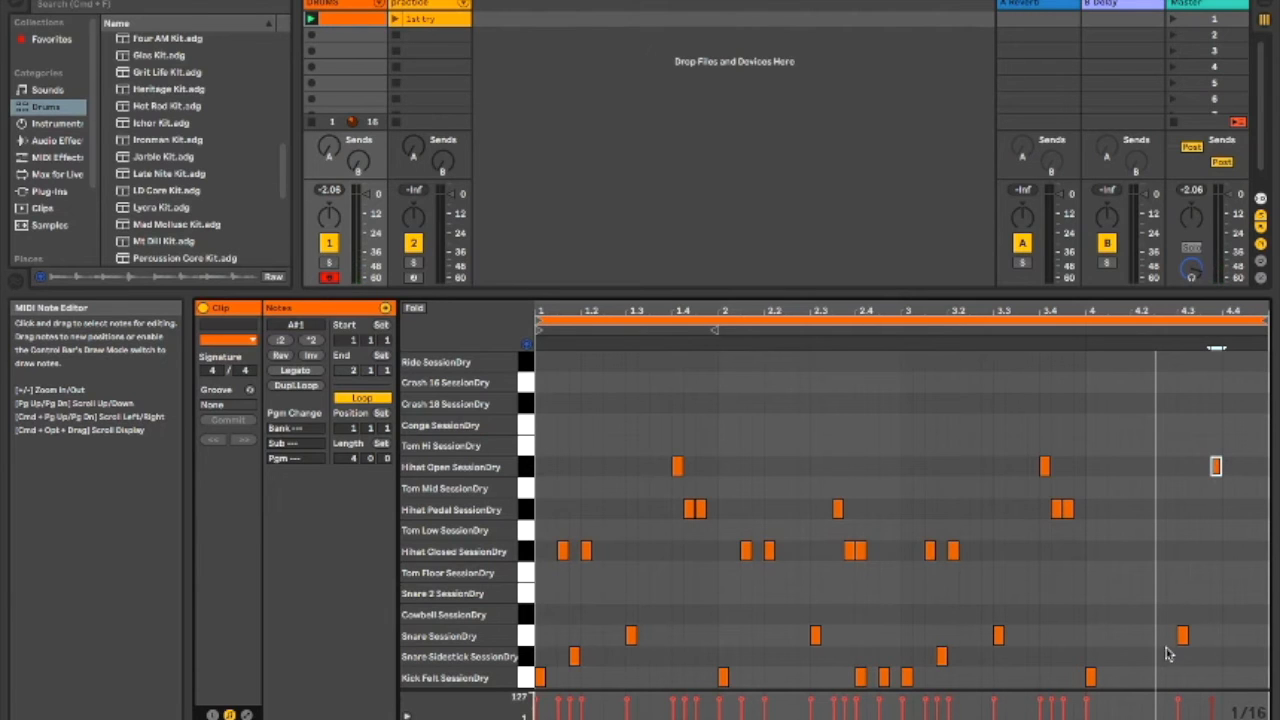
click(941, 657)
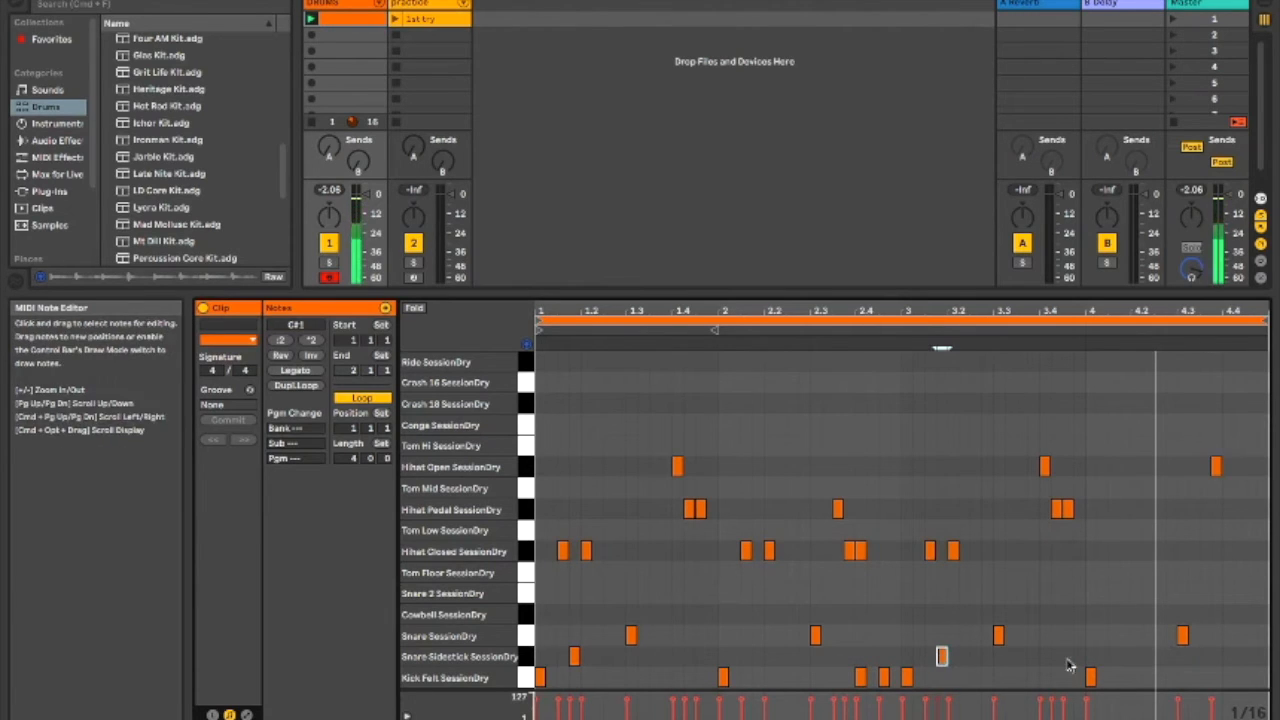
click(1235, 660)
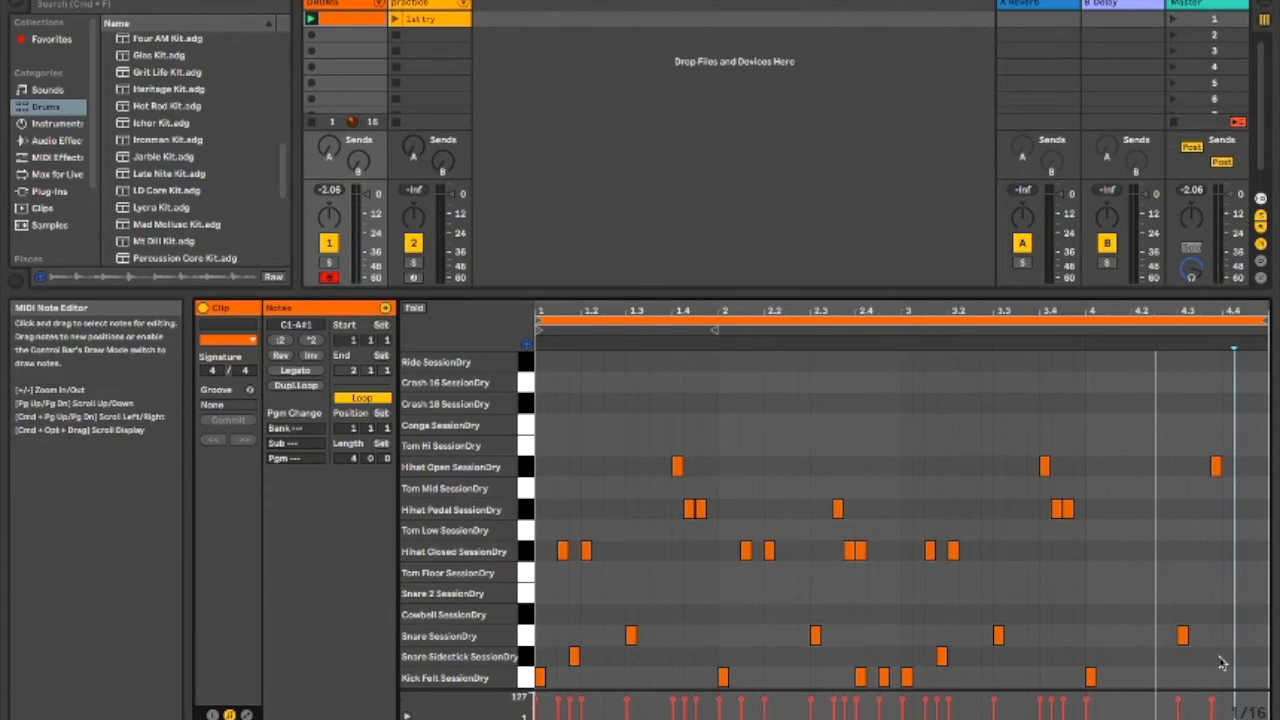
double_click(1218, 660)
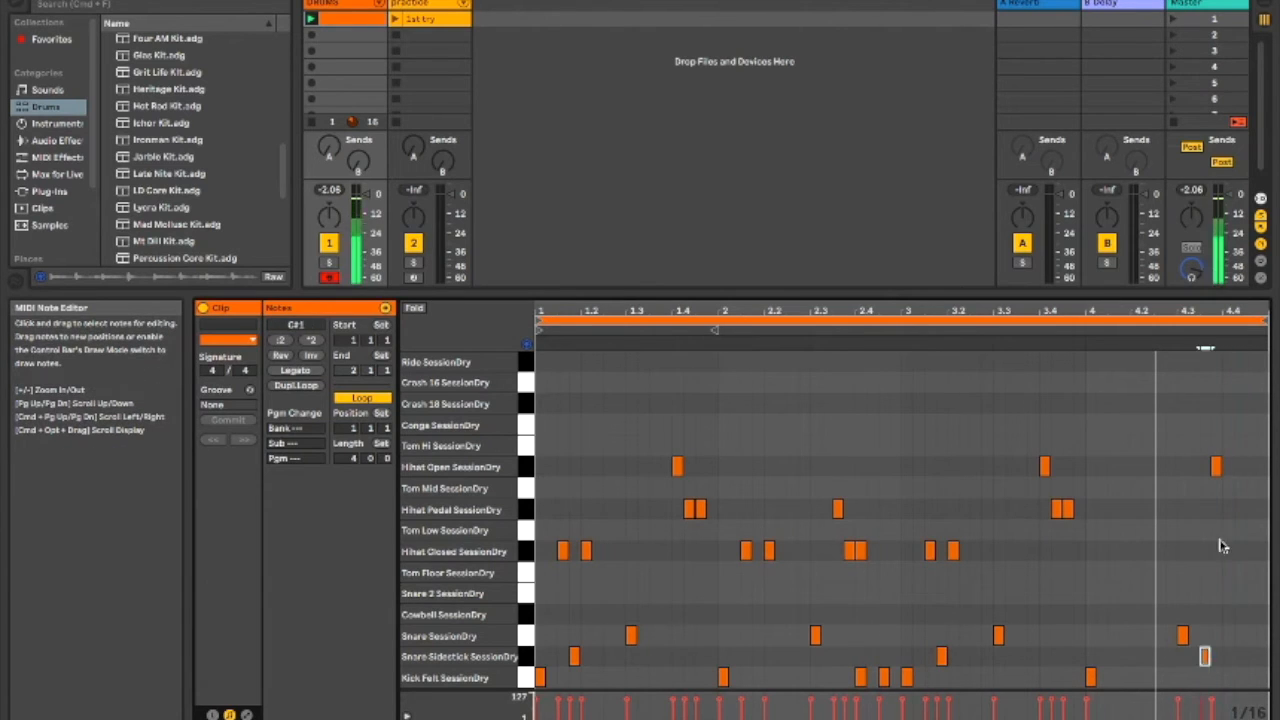
Step: Add Hihat Pedal notes at 4.4 and 4.4.3 and a Hihat Closed note at 4.2
double_click(1228, 510)
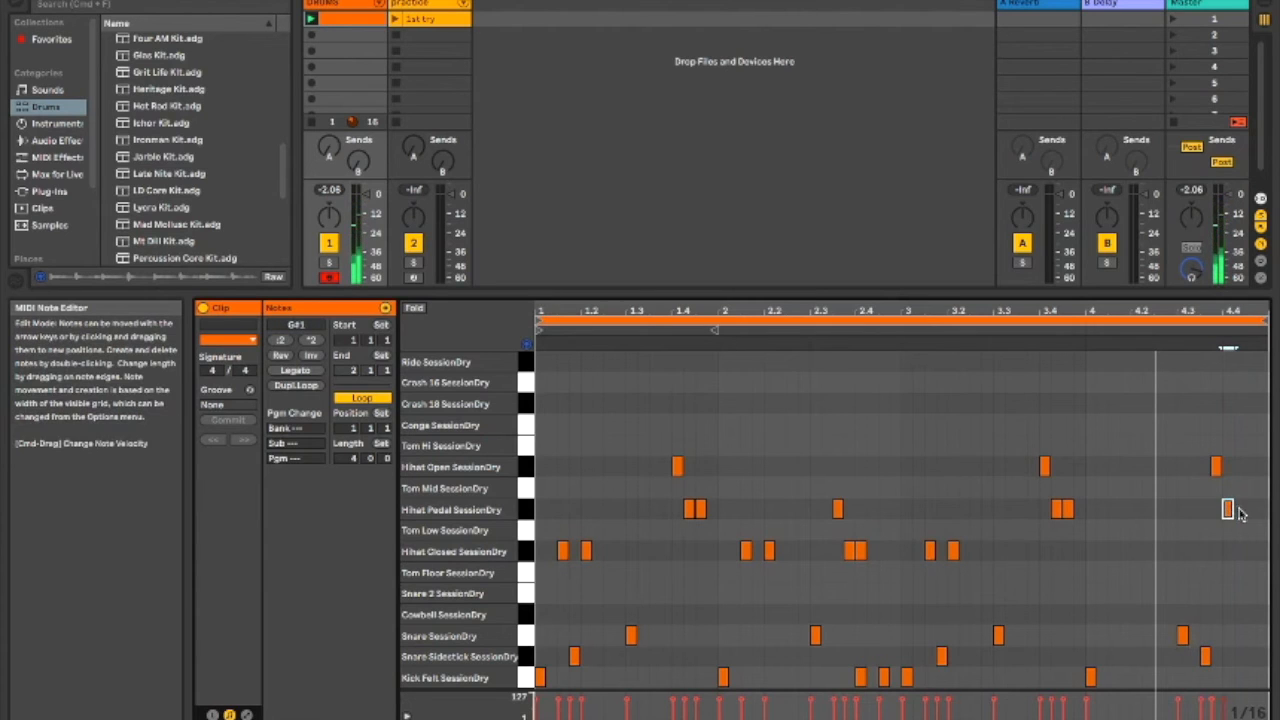
click(1245, 516)
double_click(1251, 511)
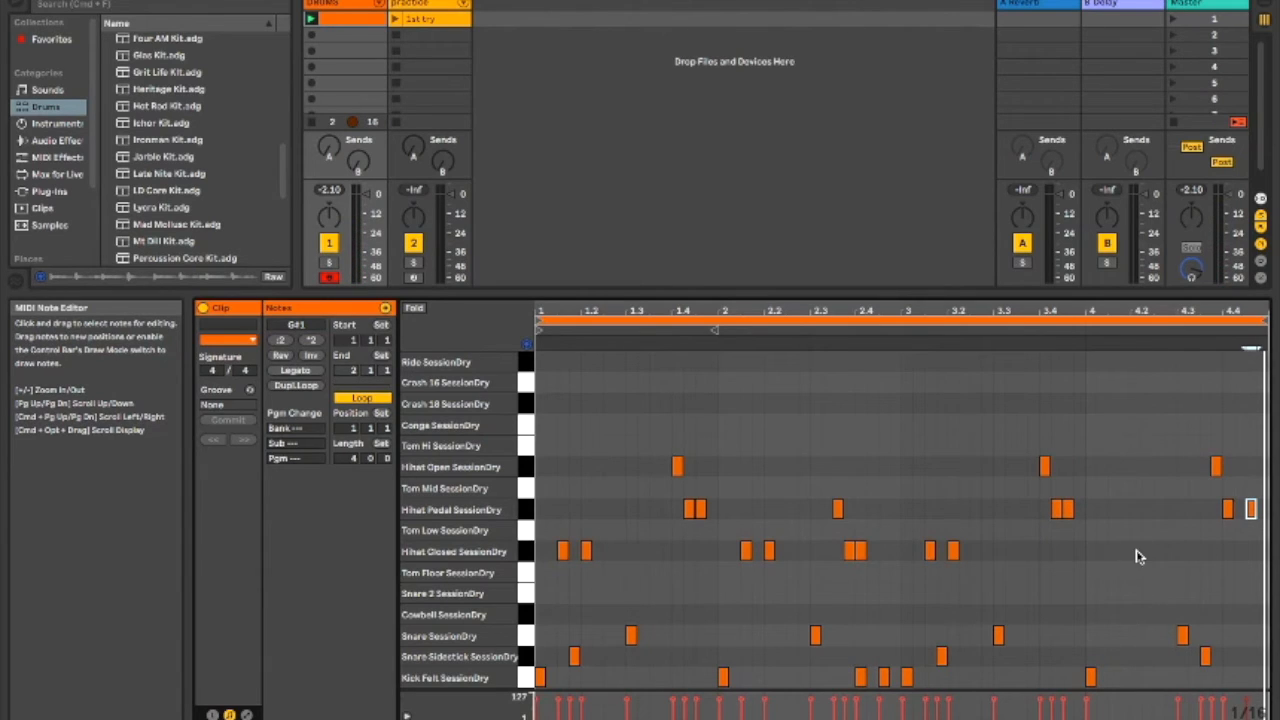
double_click(1136, 553)
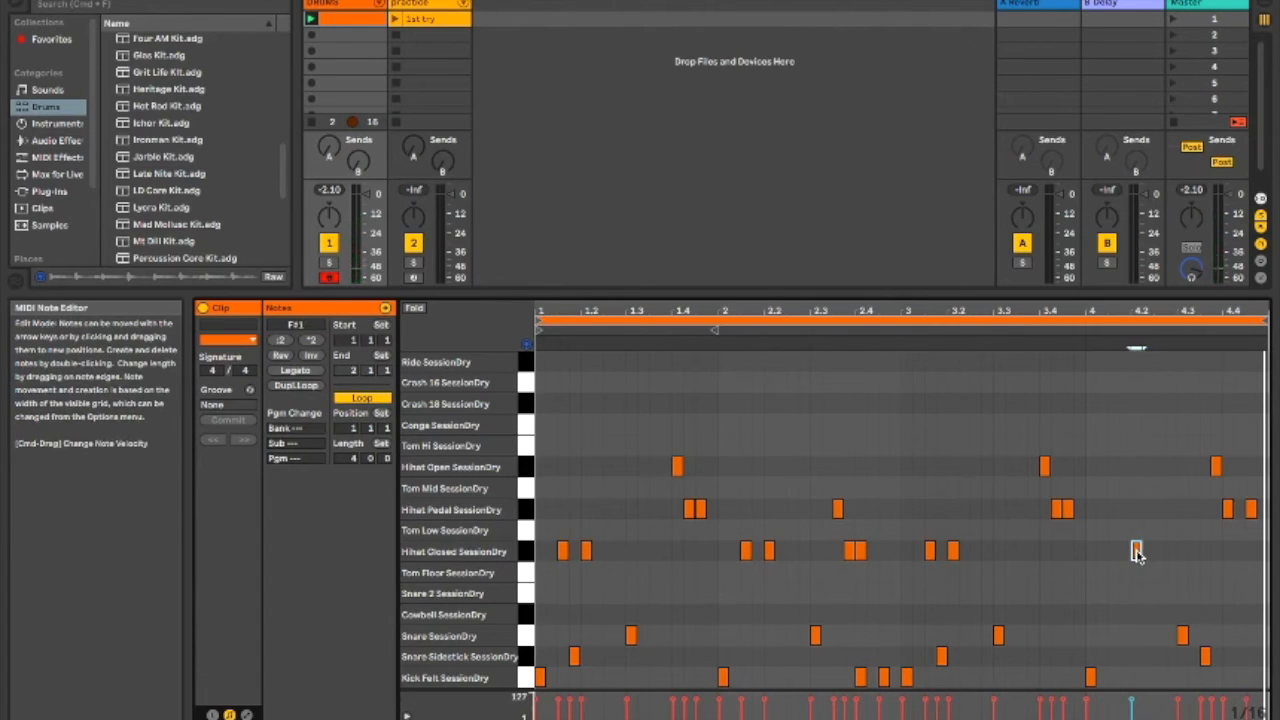
Step: Add a Snare Sidestick note at 4.1.4 and a Hihat Closed note at 4.2.3, and play the clip from bar 4
double_click(1136, 656)
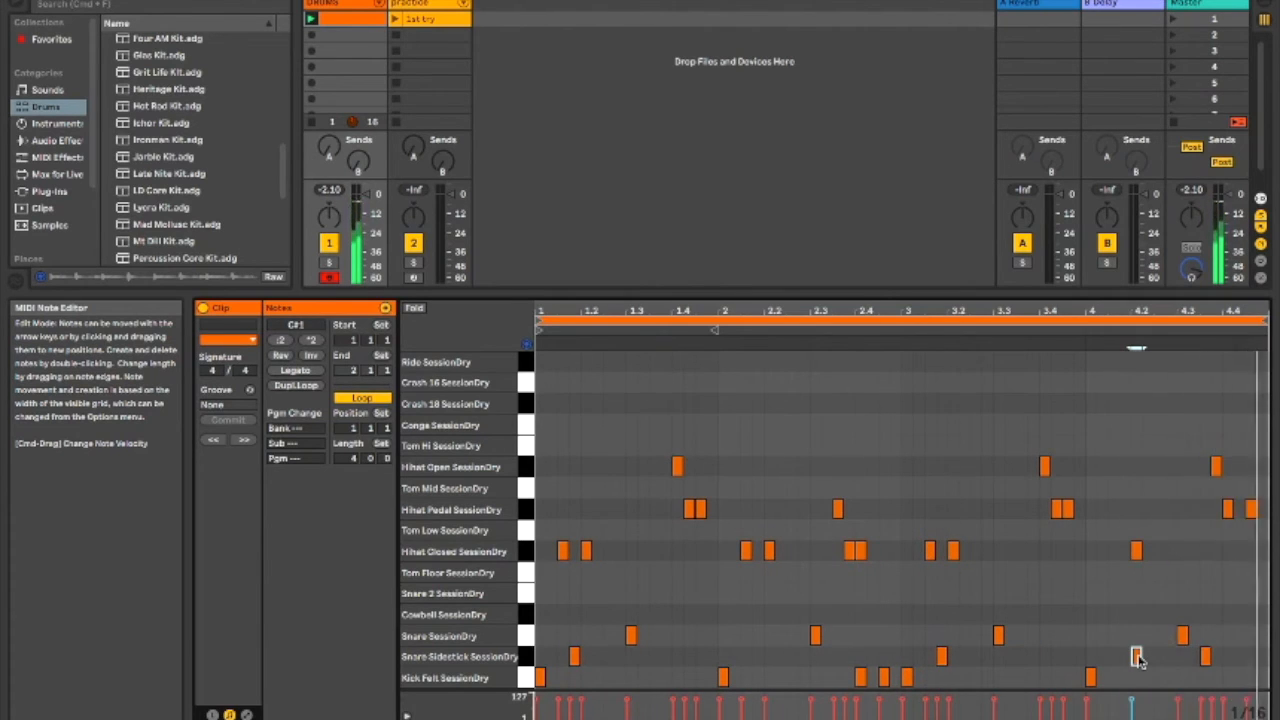
key(Left)
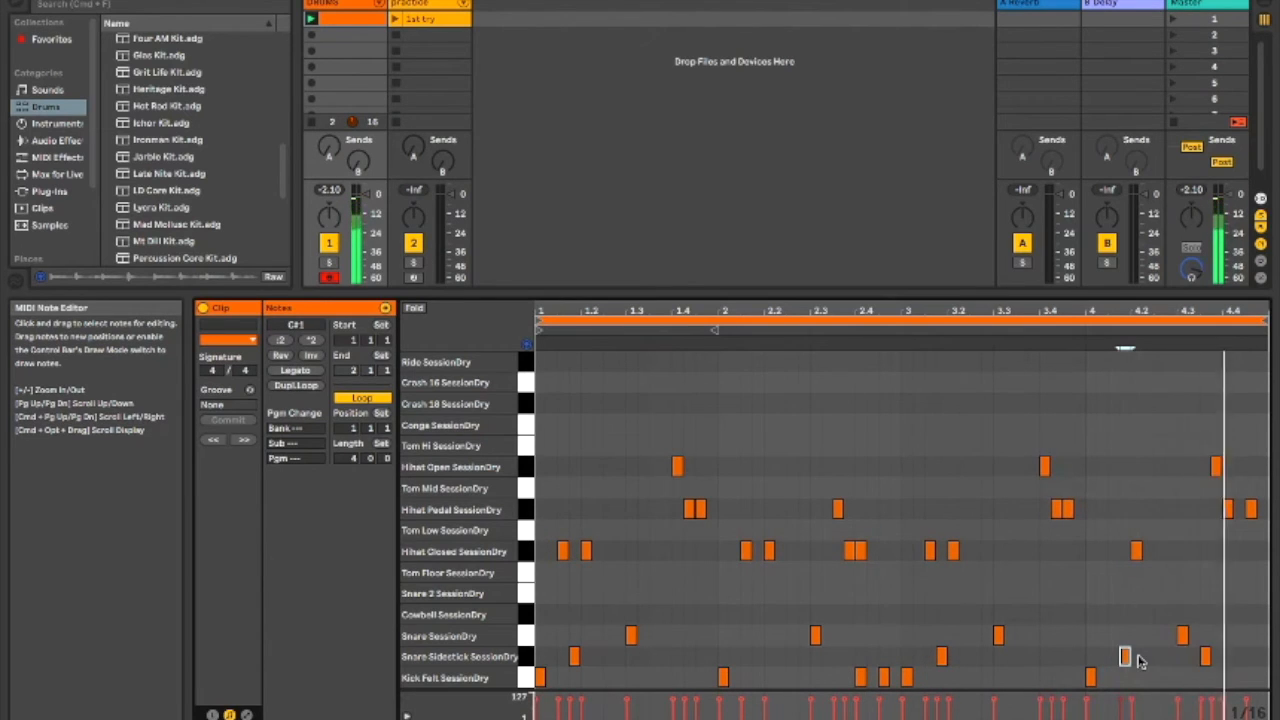
double_click(1160, 552)
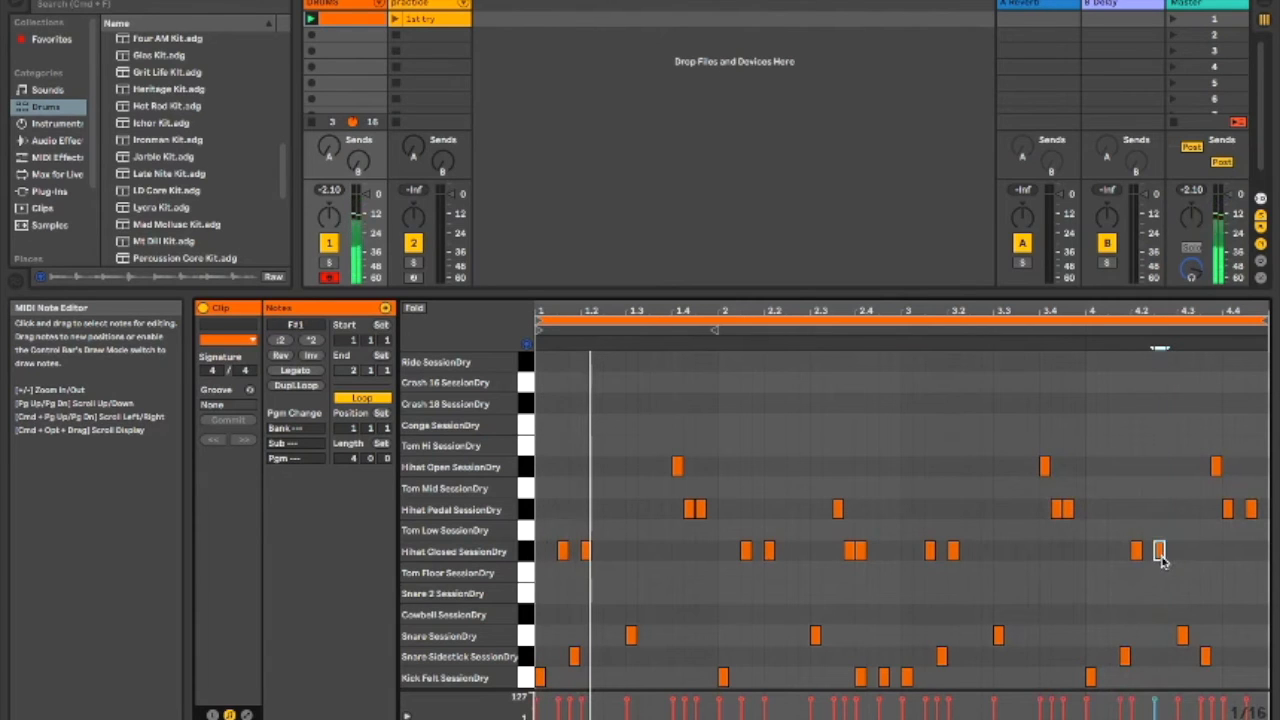
click(1087, 332)
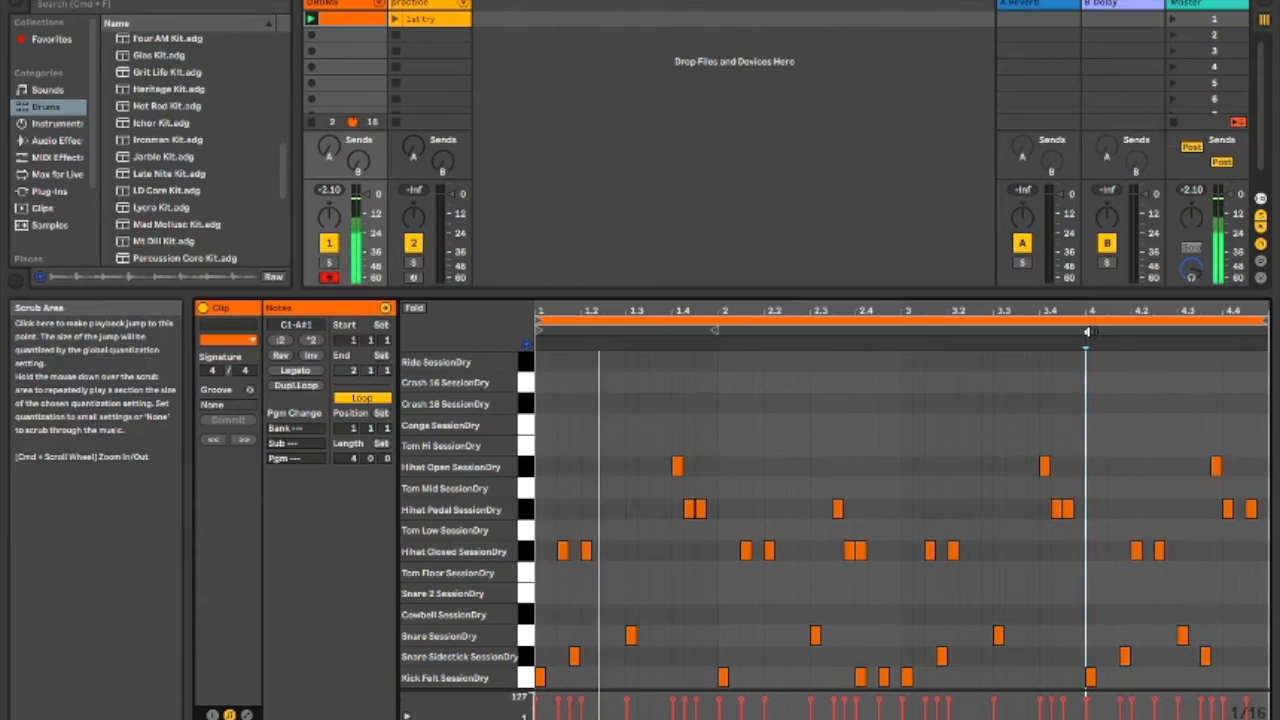
click(1087, 332)
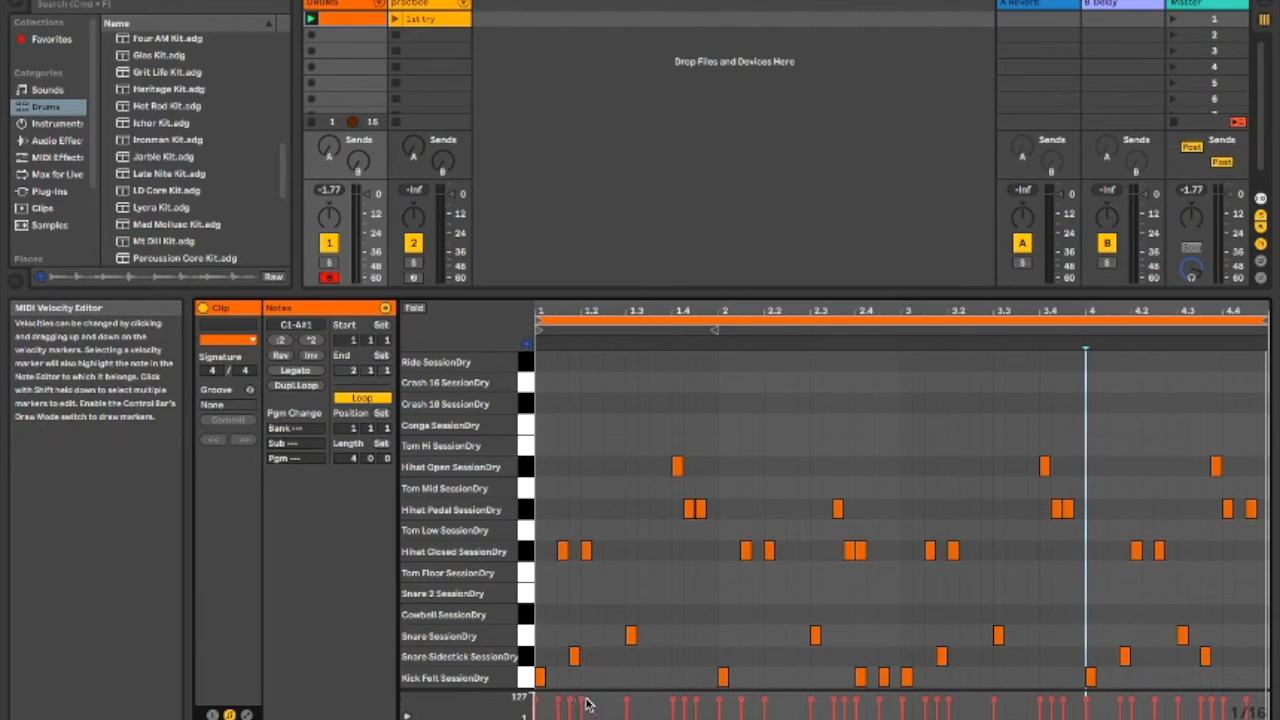
Step: Lower the velocity of the Hihat Pedal notes at 1.4.3 and 3.4.3 and the Hihat Open note at 4.3.4
click(698, 708)
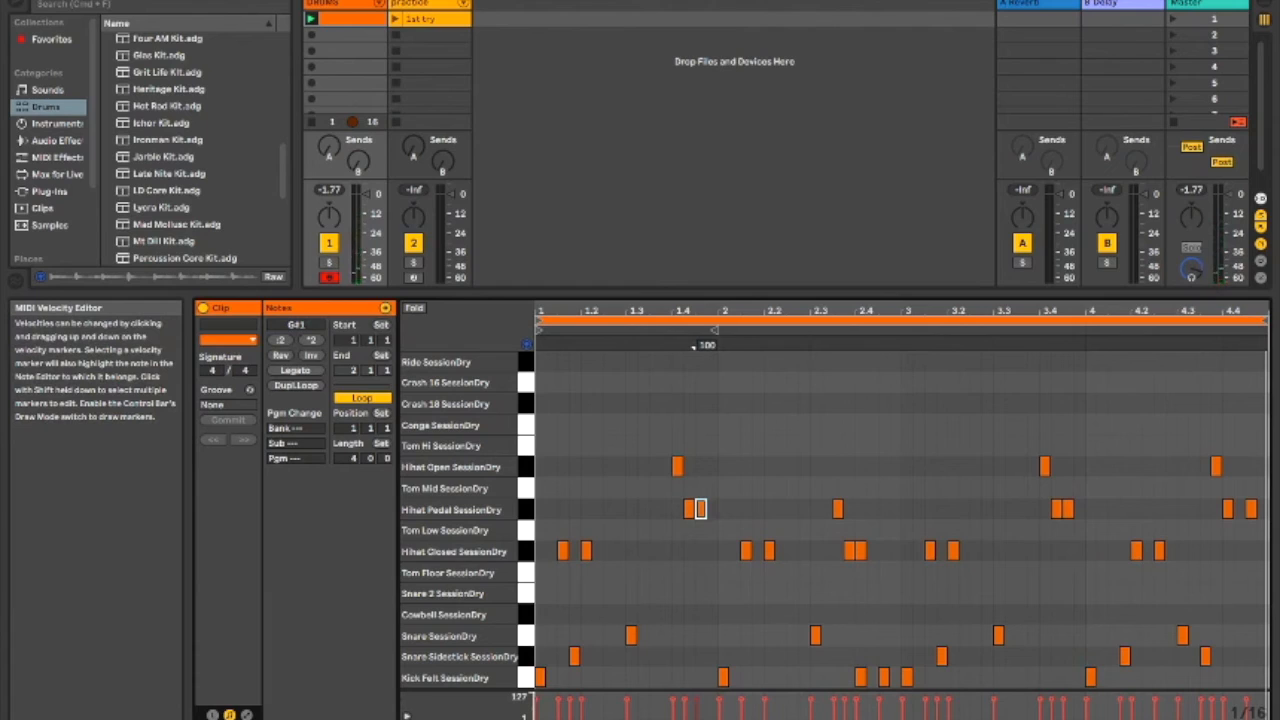
drag(698, 704, 699, 707)
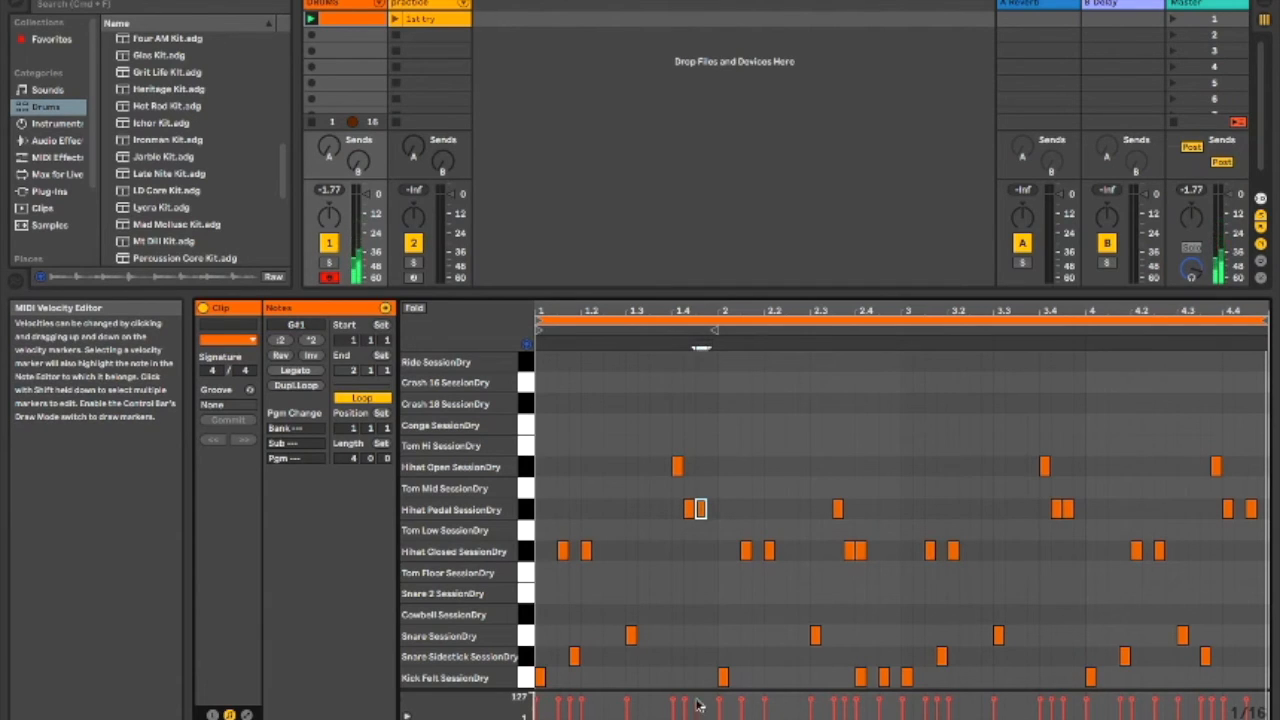
click(697, 712)
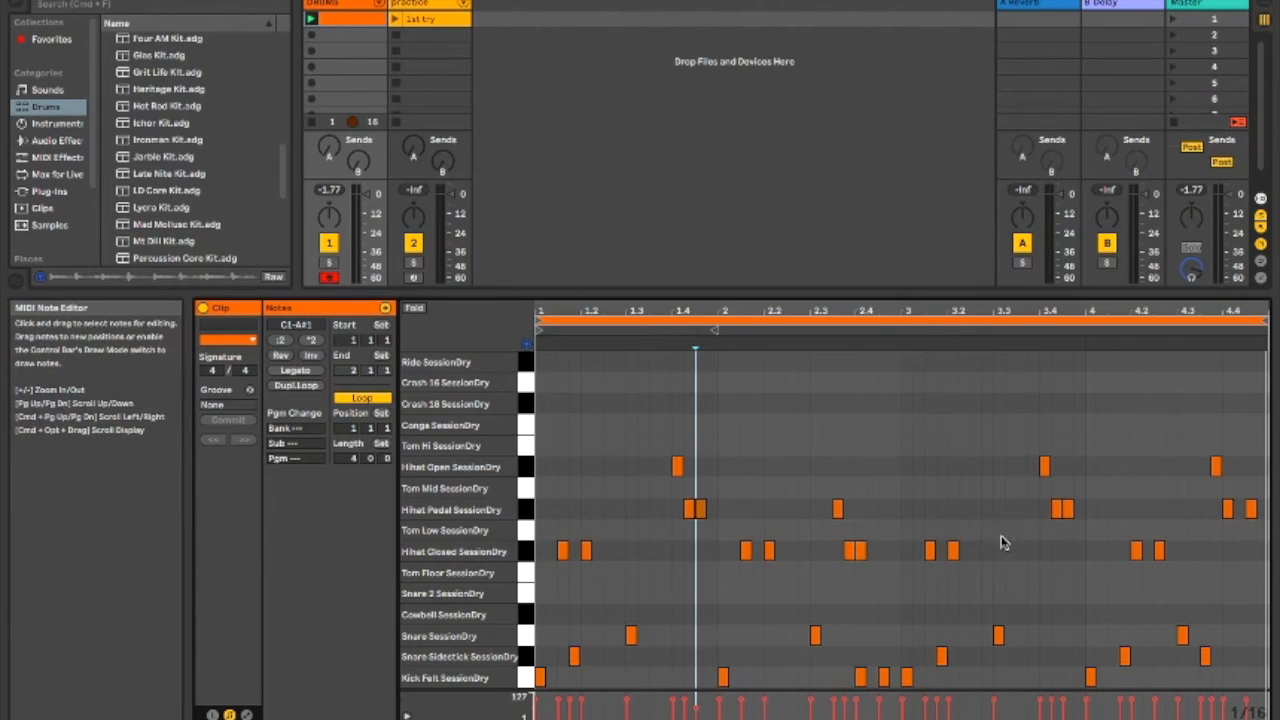
click(1067, 509)
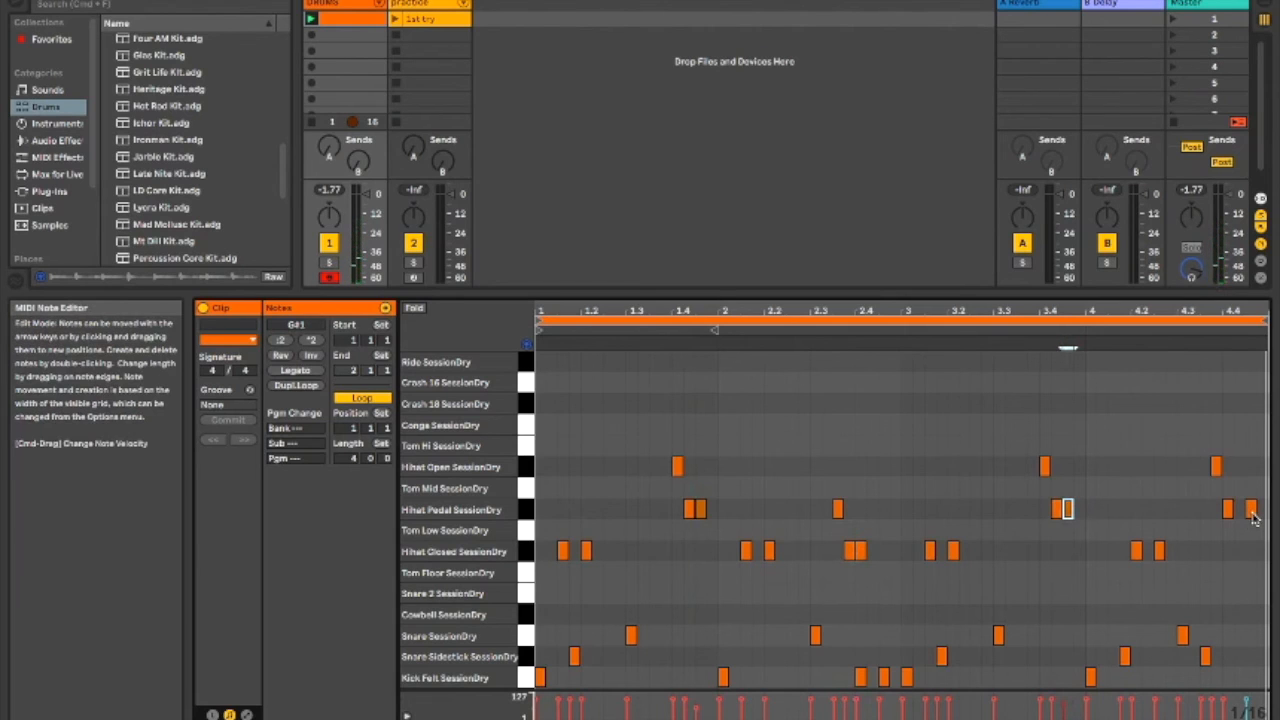
click(1216, 467)
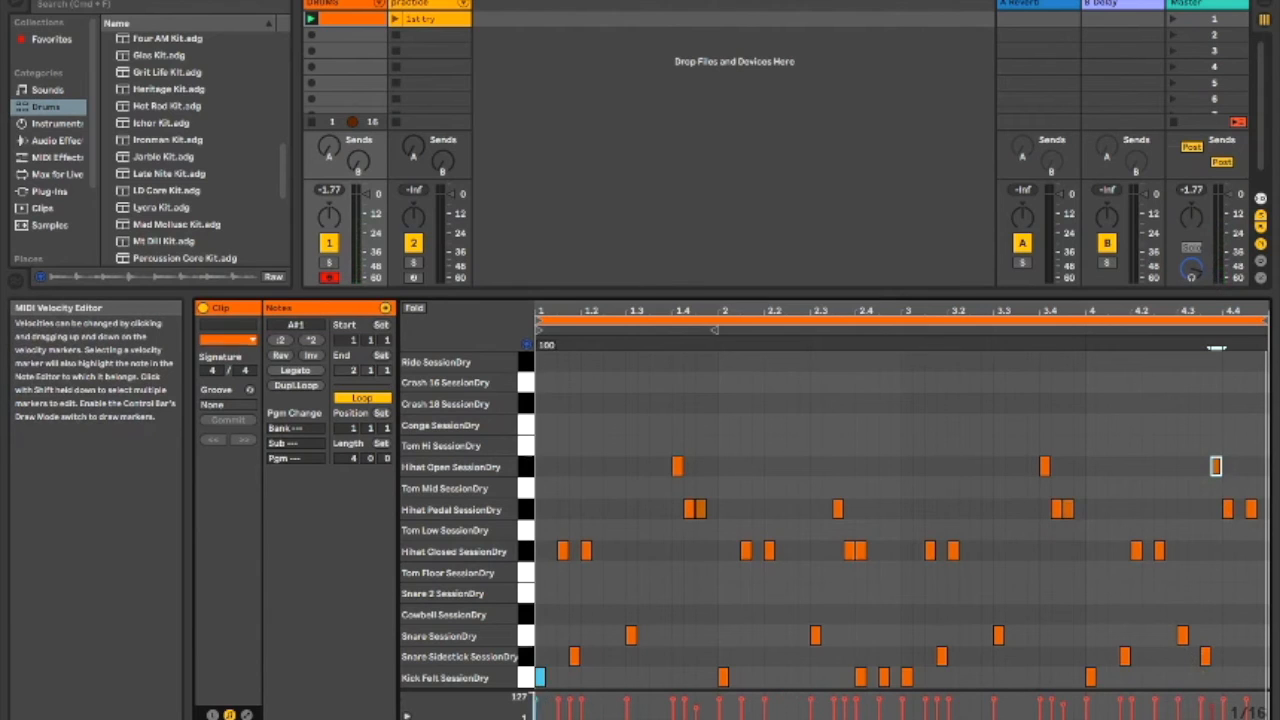
Step: Raise the velocity of the Kick Felt note on beat 1 and the Snare note on beat 3 of every bar to 127
click(536, 703)
click(630, 706)
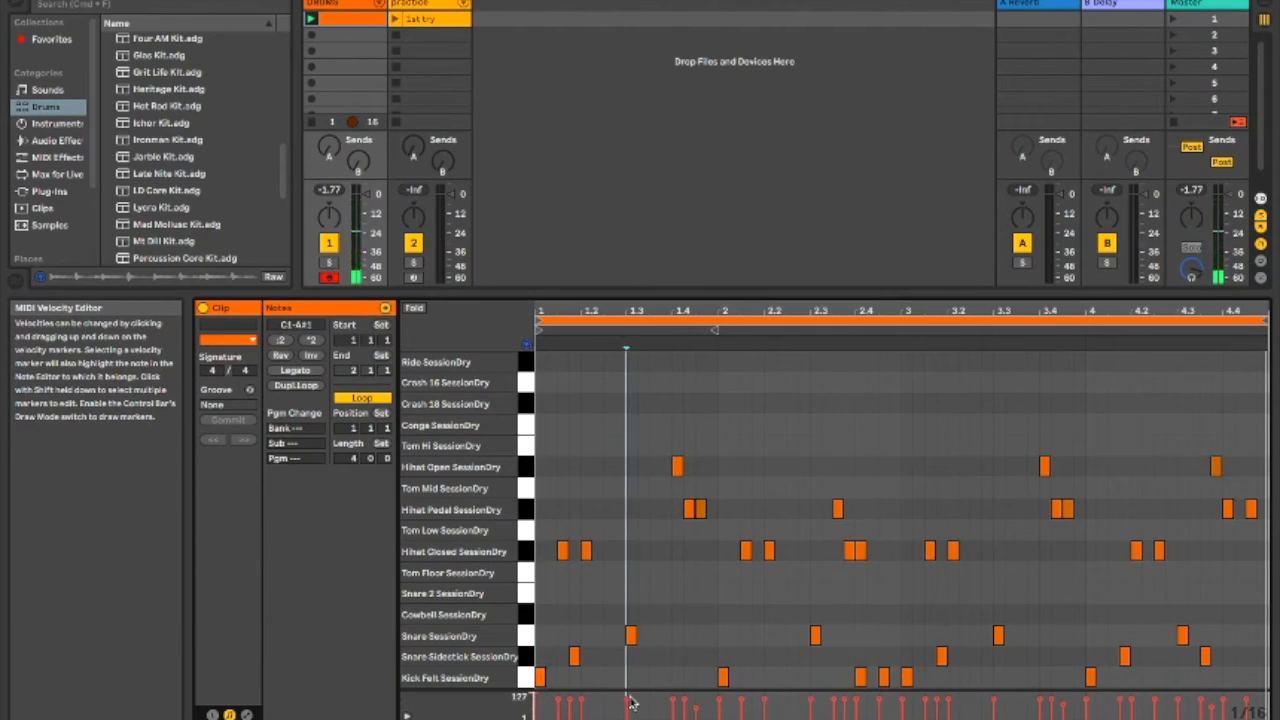
click(721, 705)
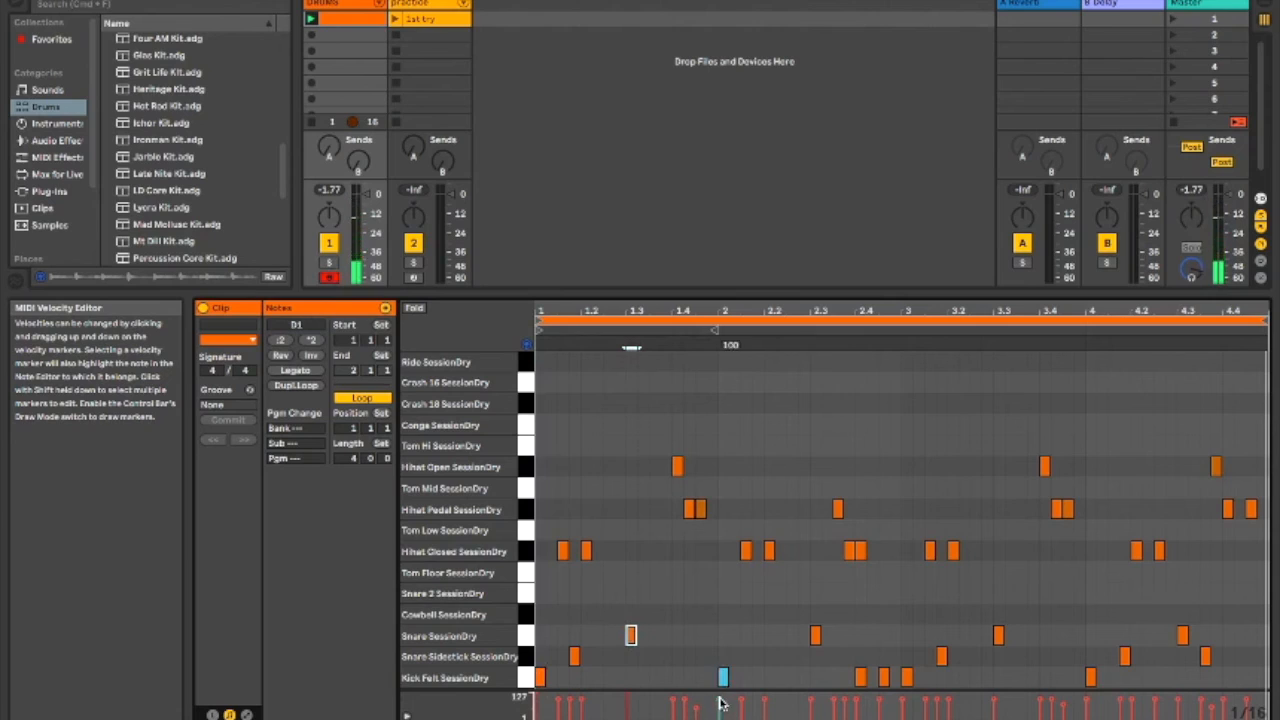
click(815, 705)
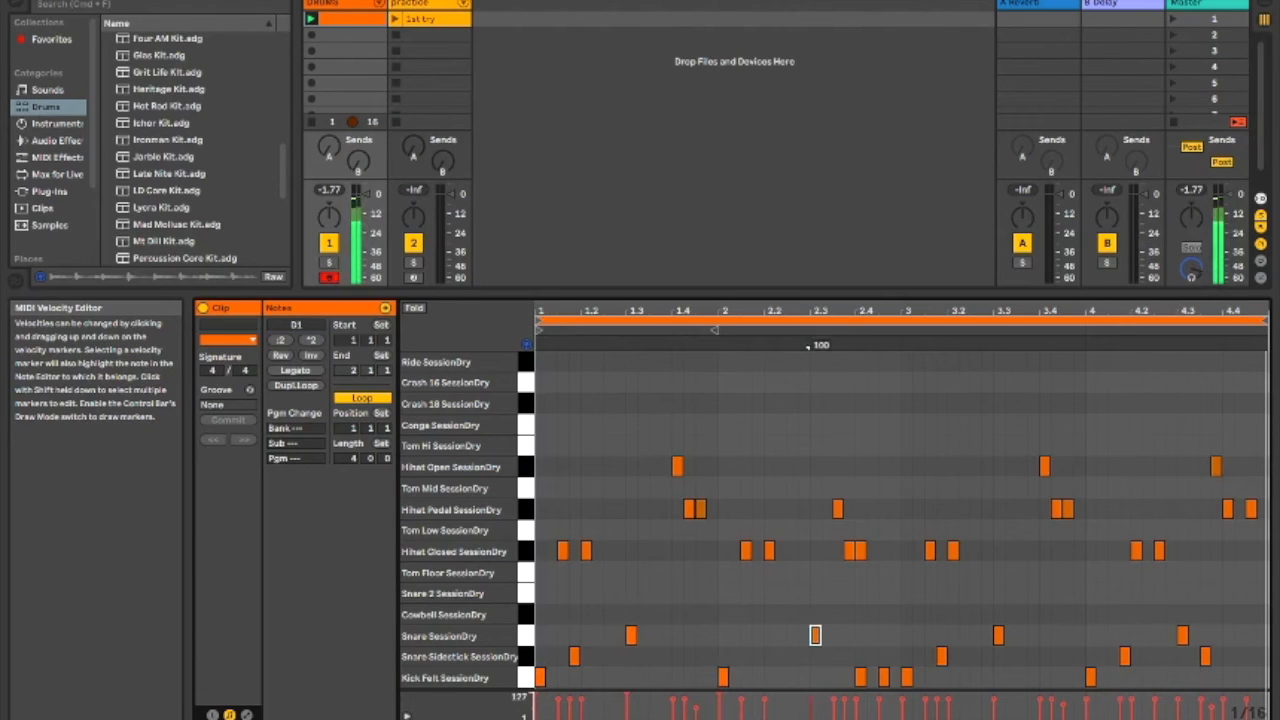
click(906, 705)
click(995, 706)
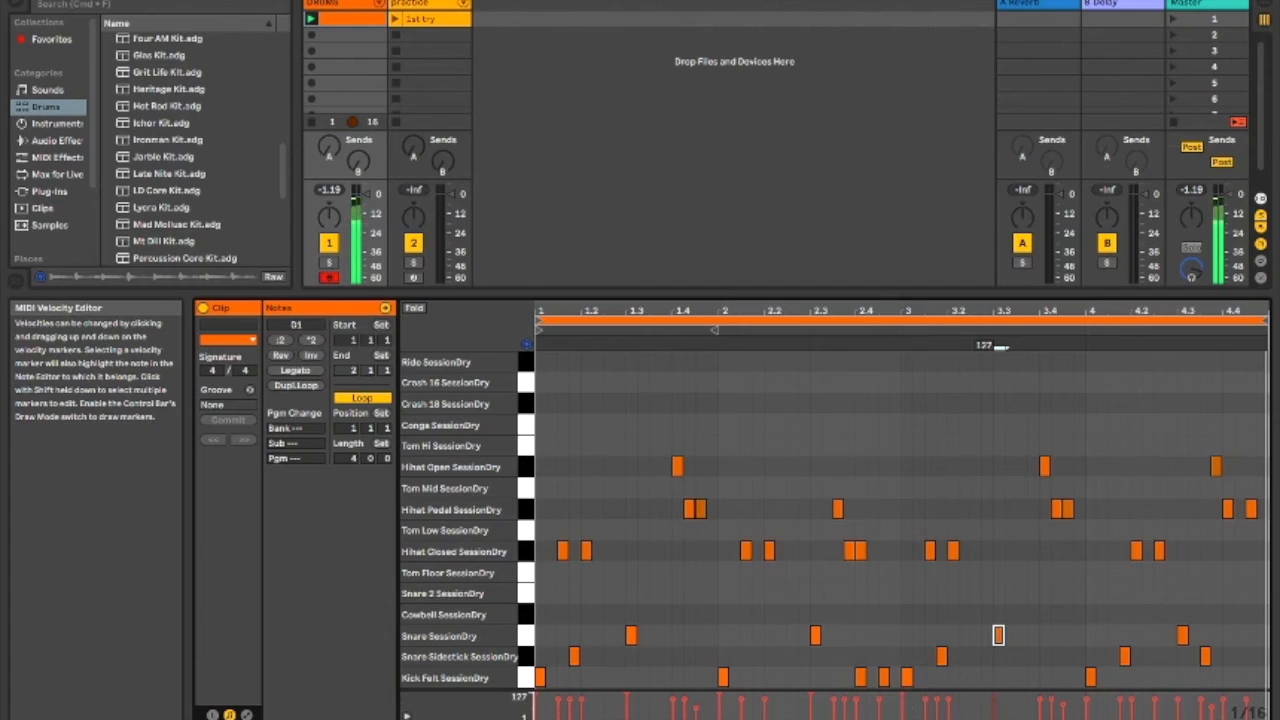
click(1092, 702)
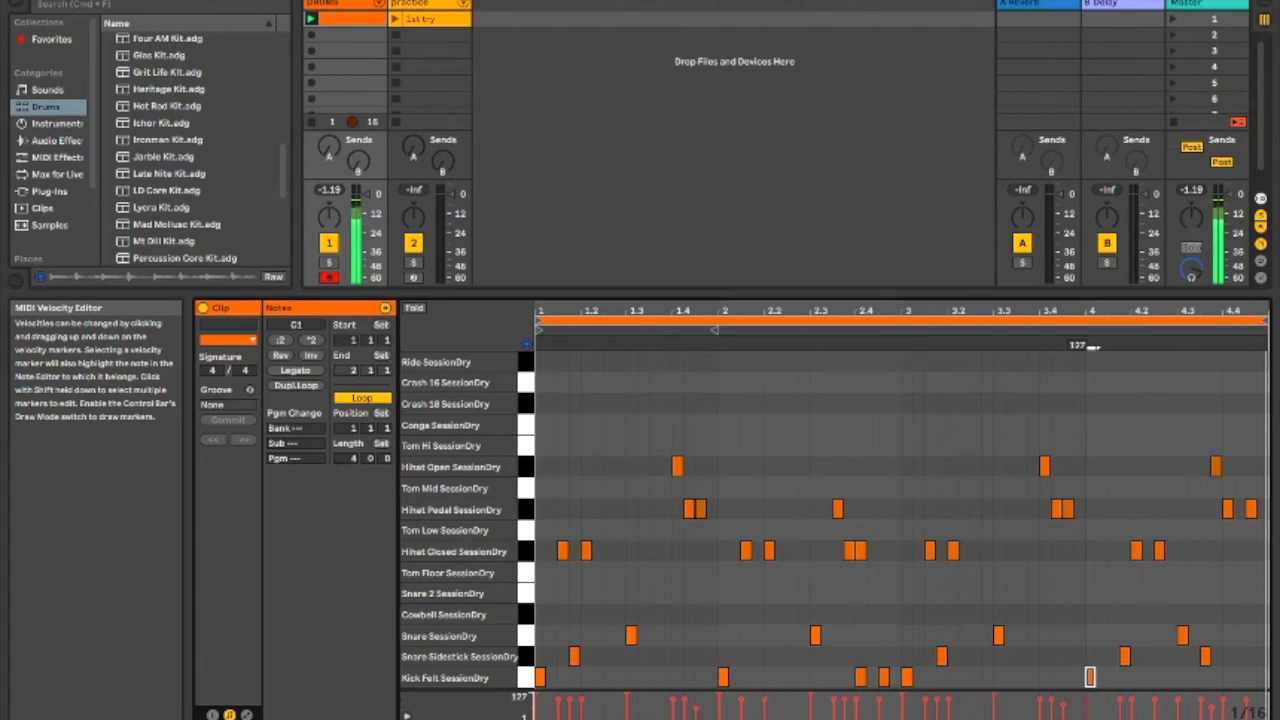
click(1182, 705)
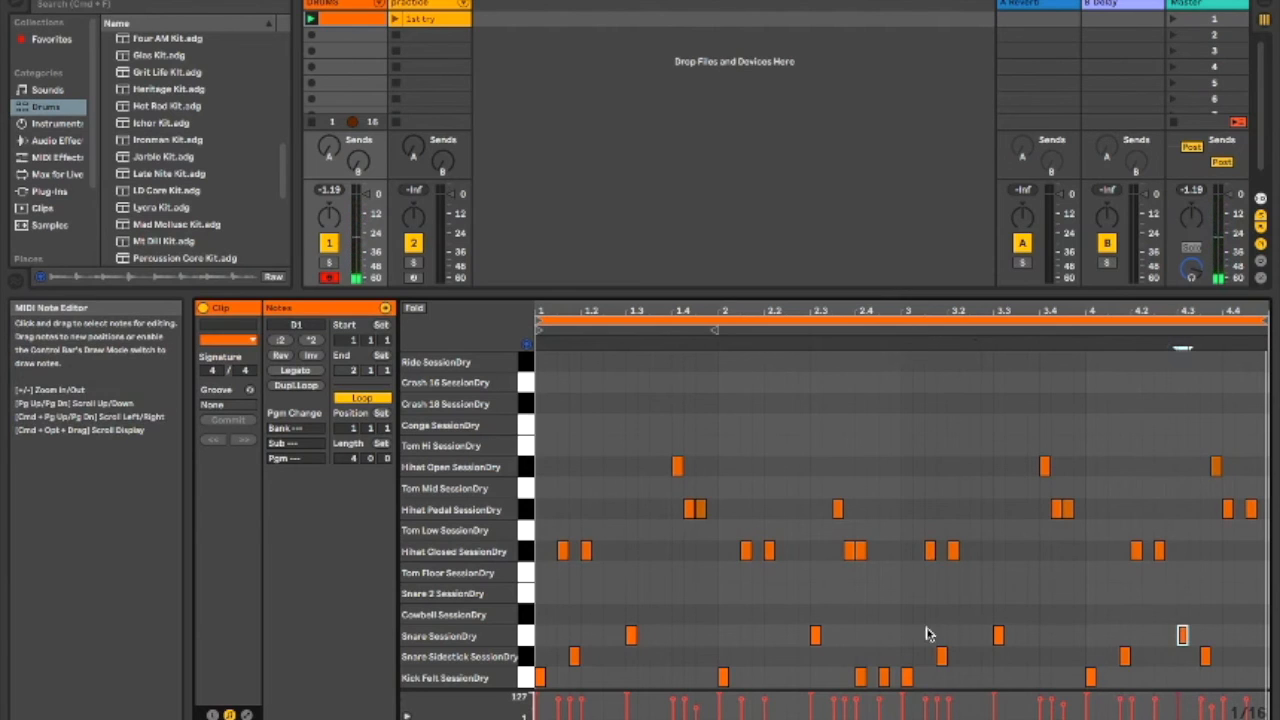
Step: Lower the velocities of the hihat notes at 1.2, 1.4, 1.4.2, 2.3.3 and 2.4 for variation
click(586, 705)
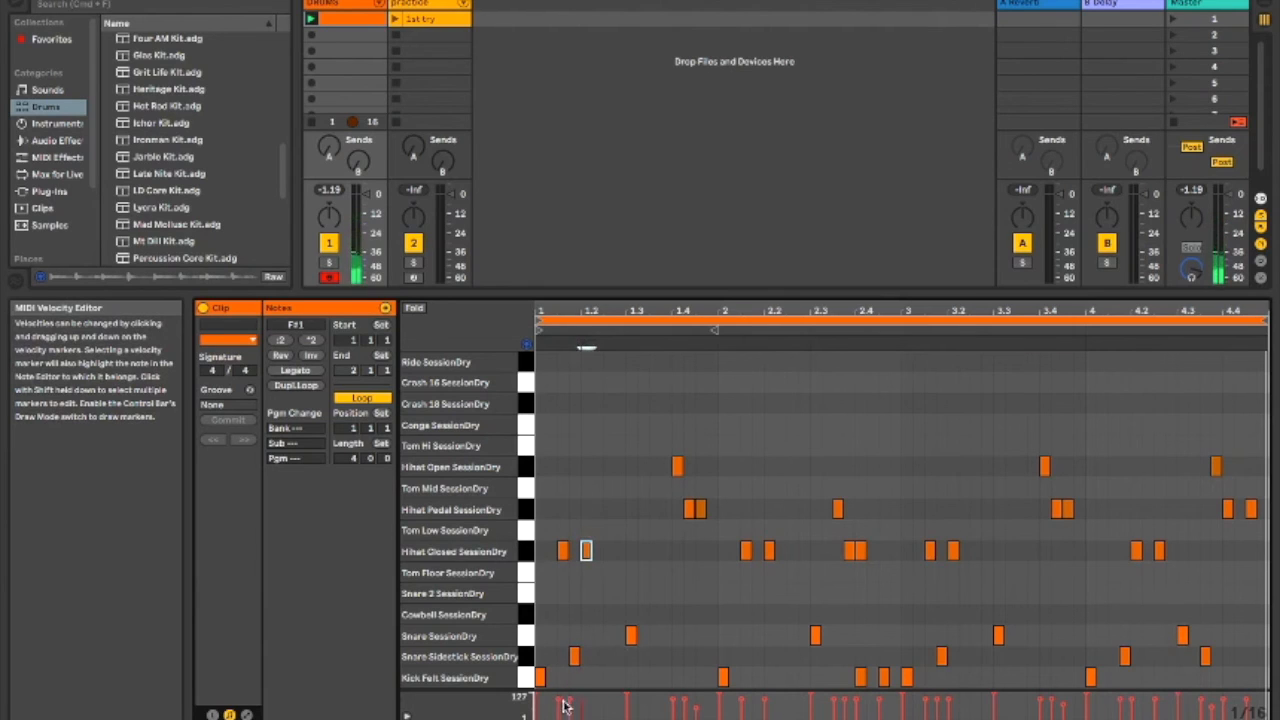
click(677, 706)
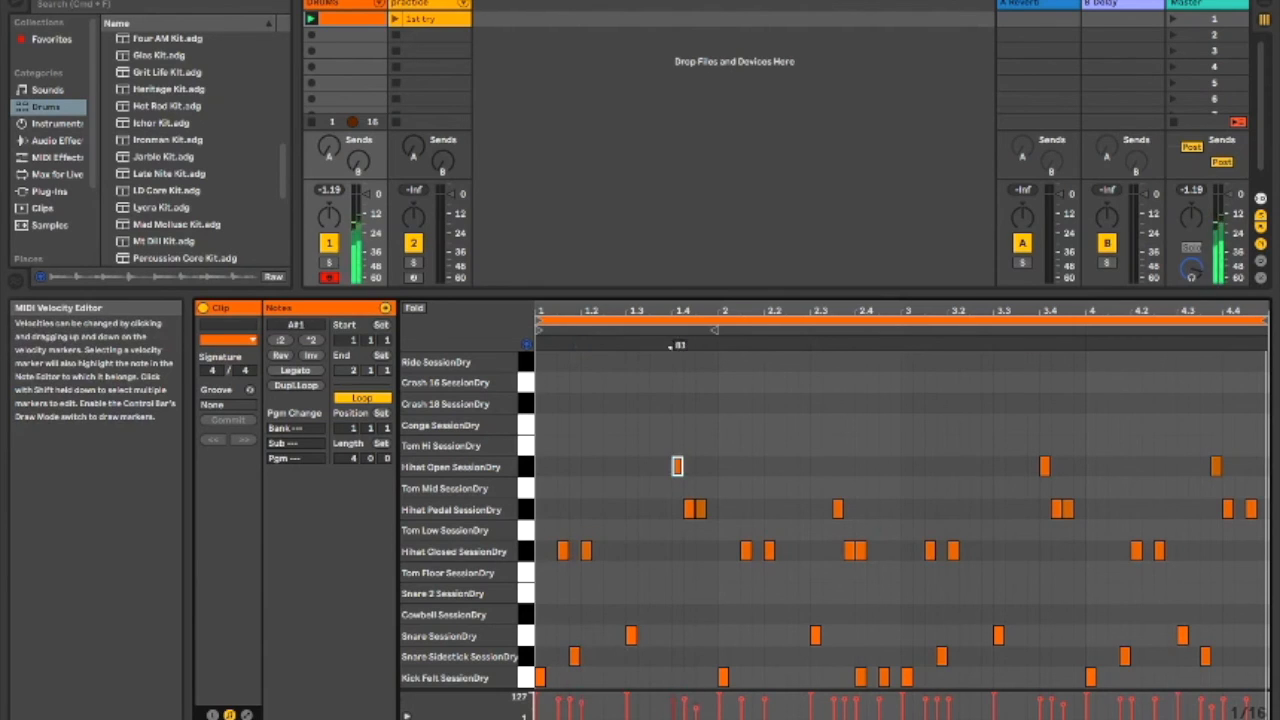
click(683, 705)
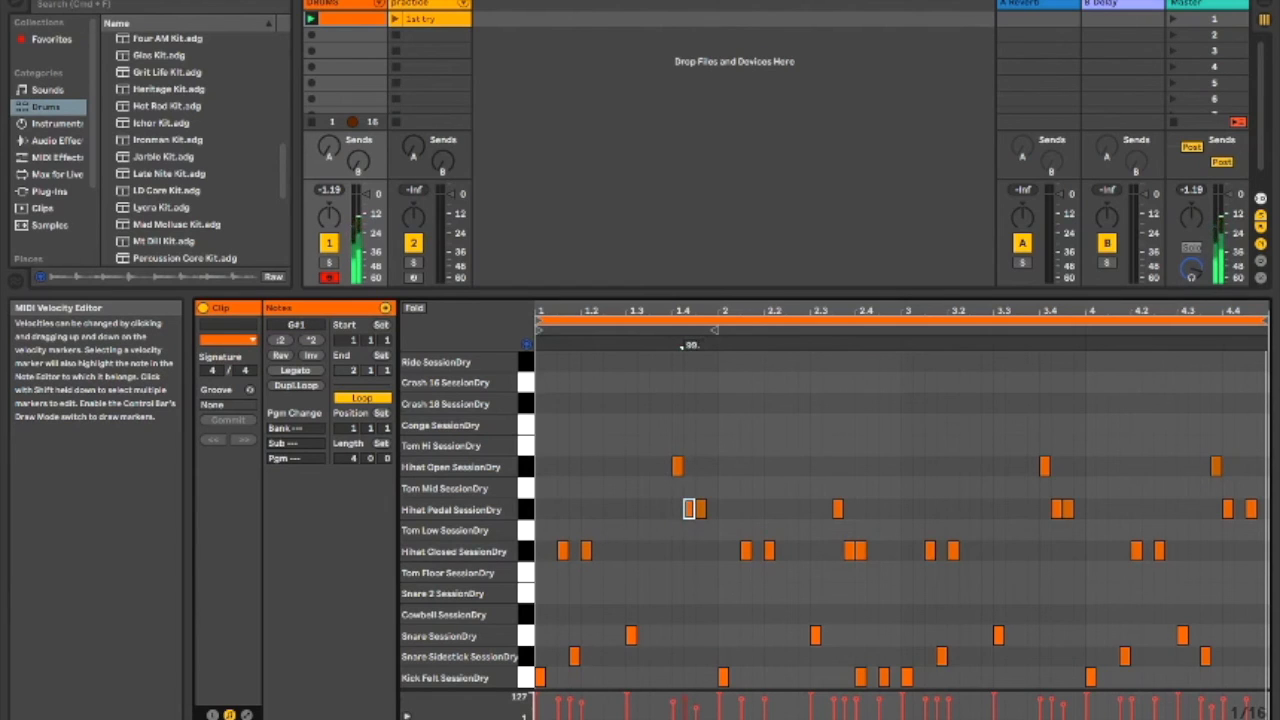
click(838, 706)
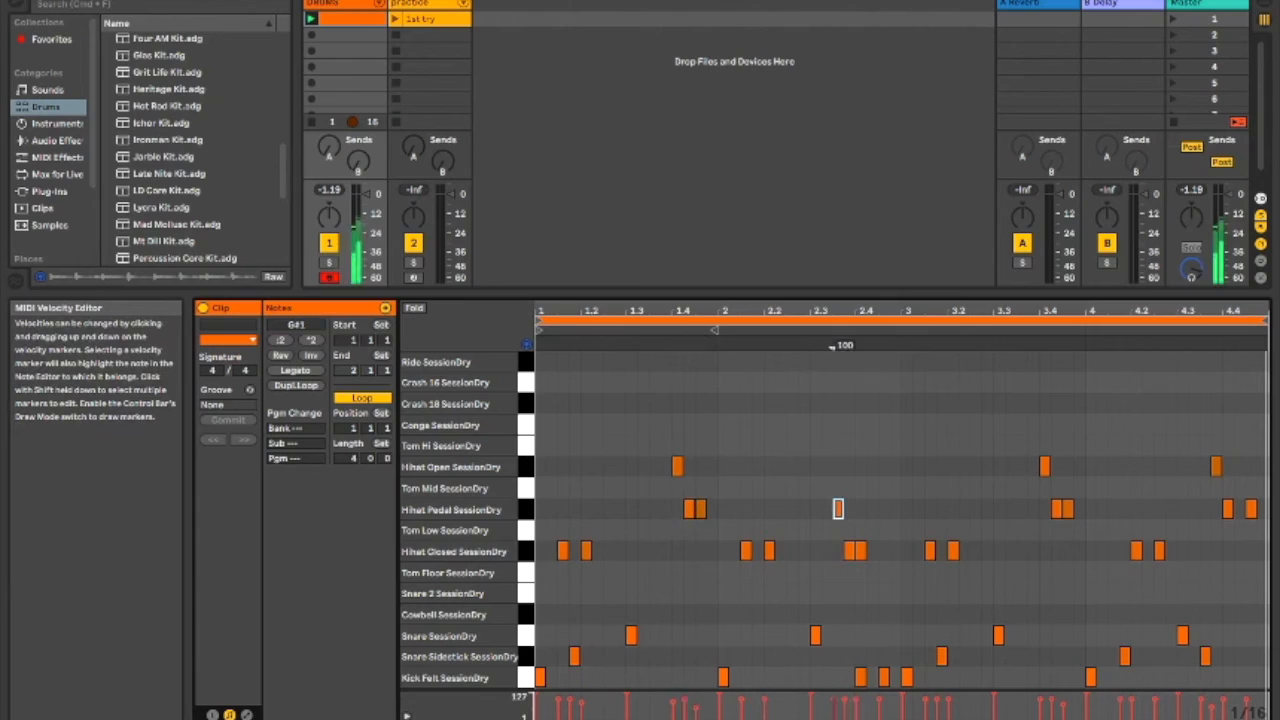
click(860, 705)
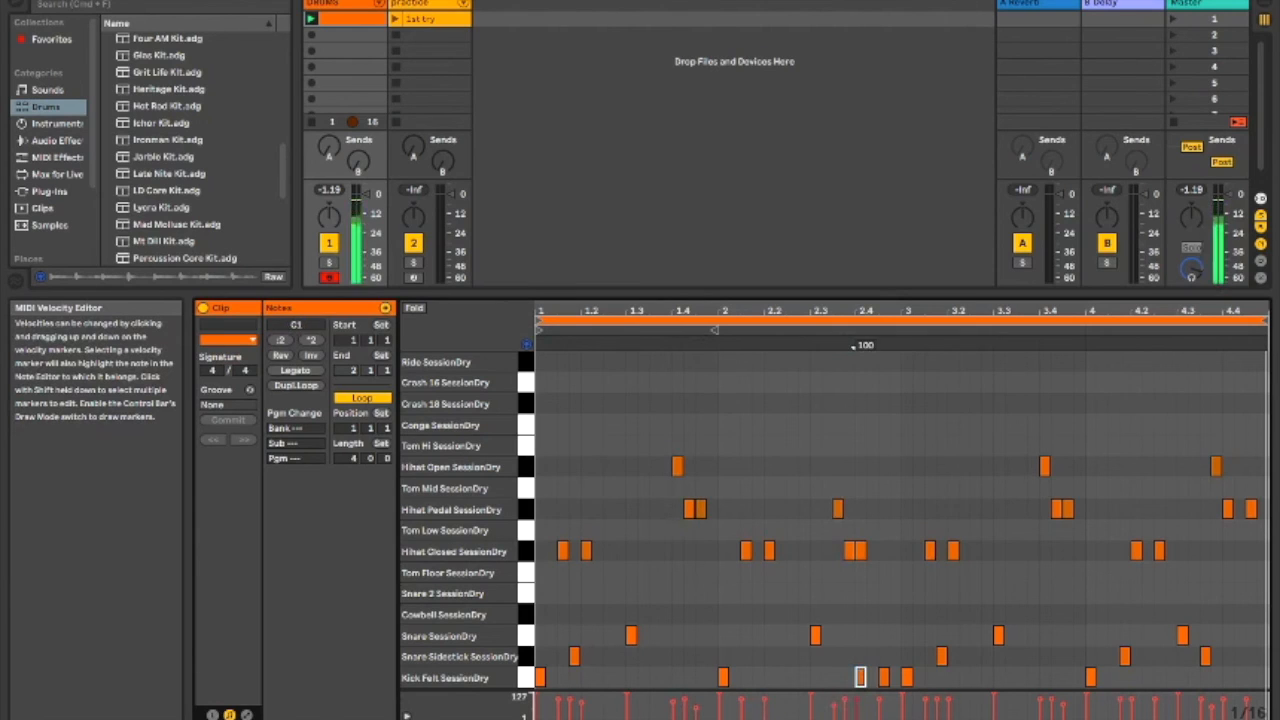
click(857, 705)
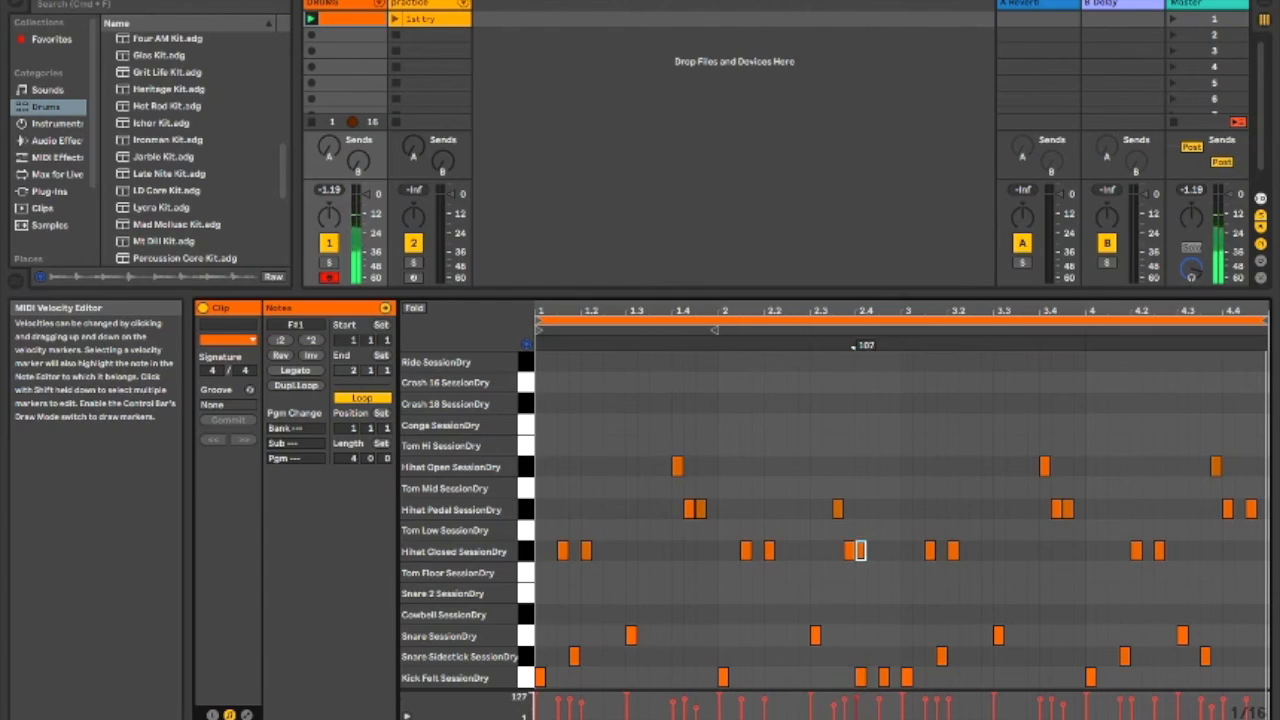
click(855, 707)
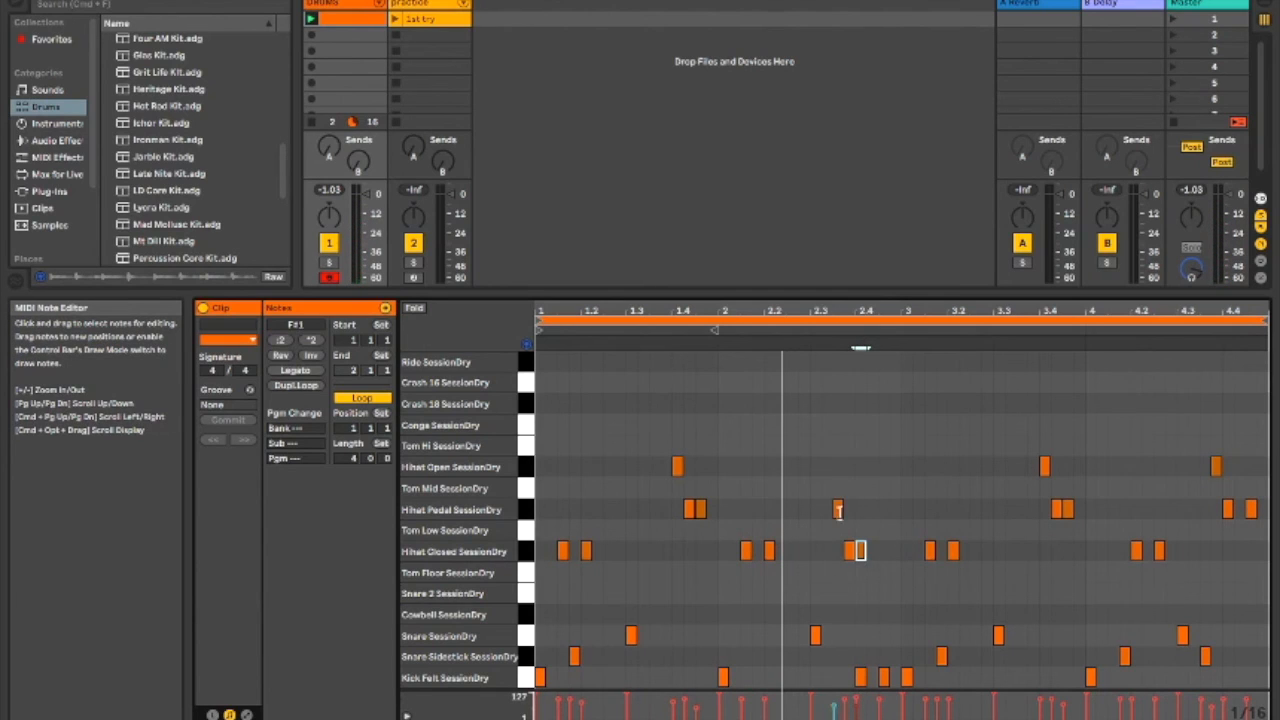
Step: Shift the Snare note at 1.3 off the grid, slightly ahead of the beat
click(815, 635)
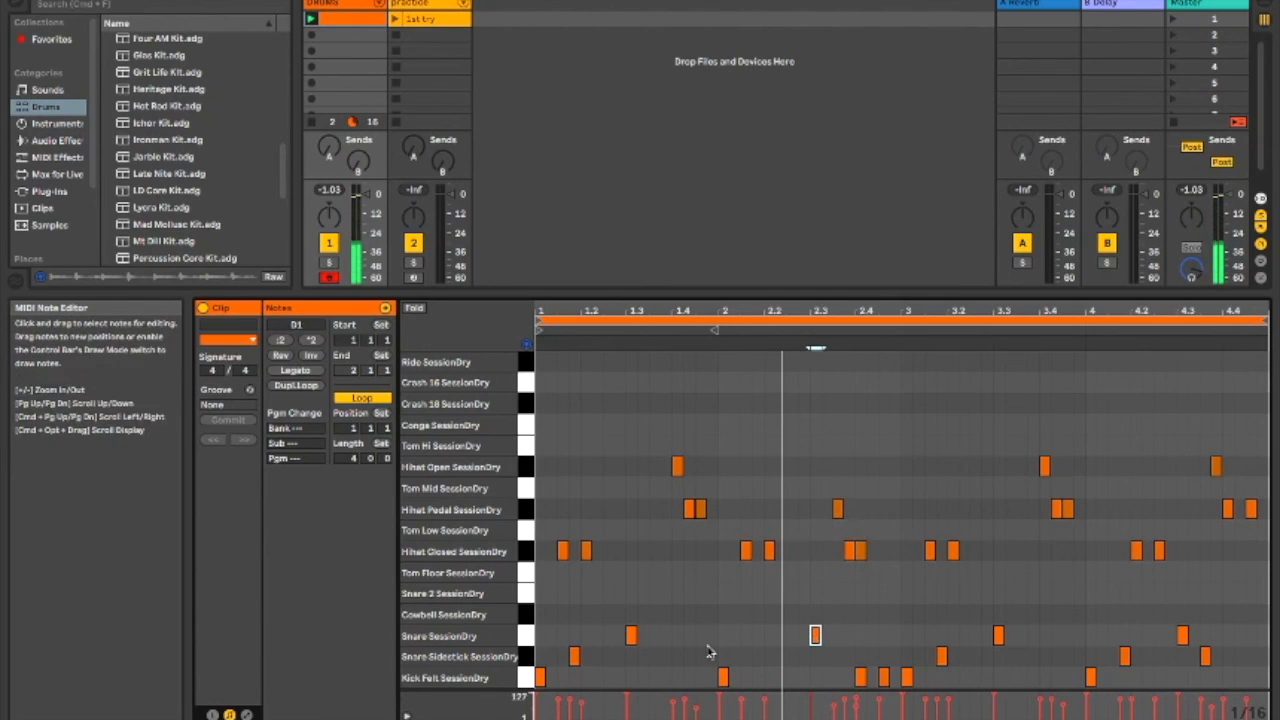
click(631, 636)
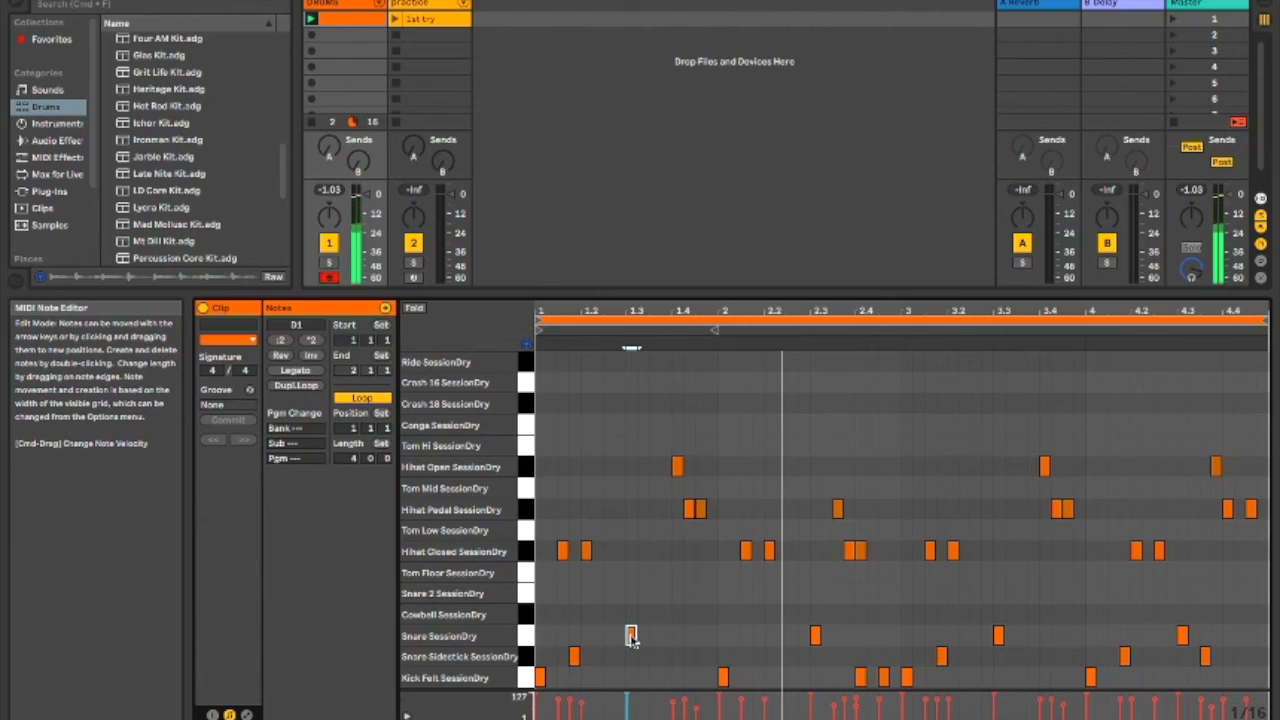
key(Left)
mouse_move(628, 648)
mouse_down()
mouse_move(641, 652)
mouse_move(630, 640)
mouse_up()
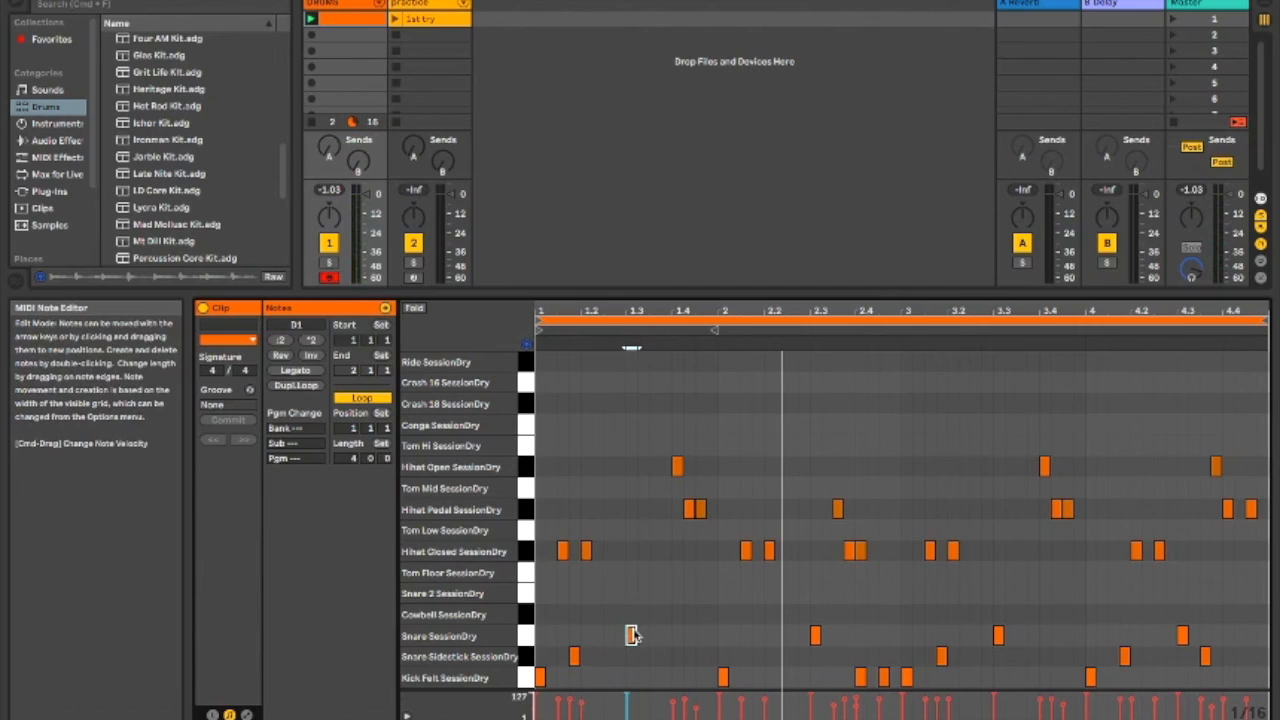
drag(632, 636, 637, 642)
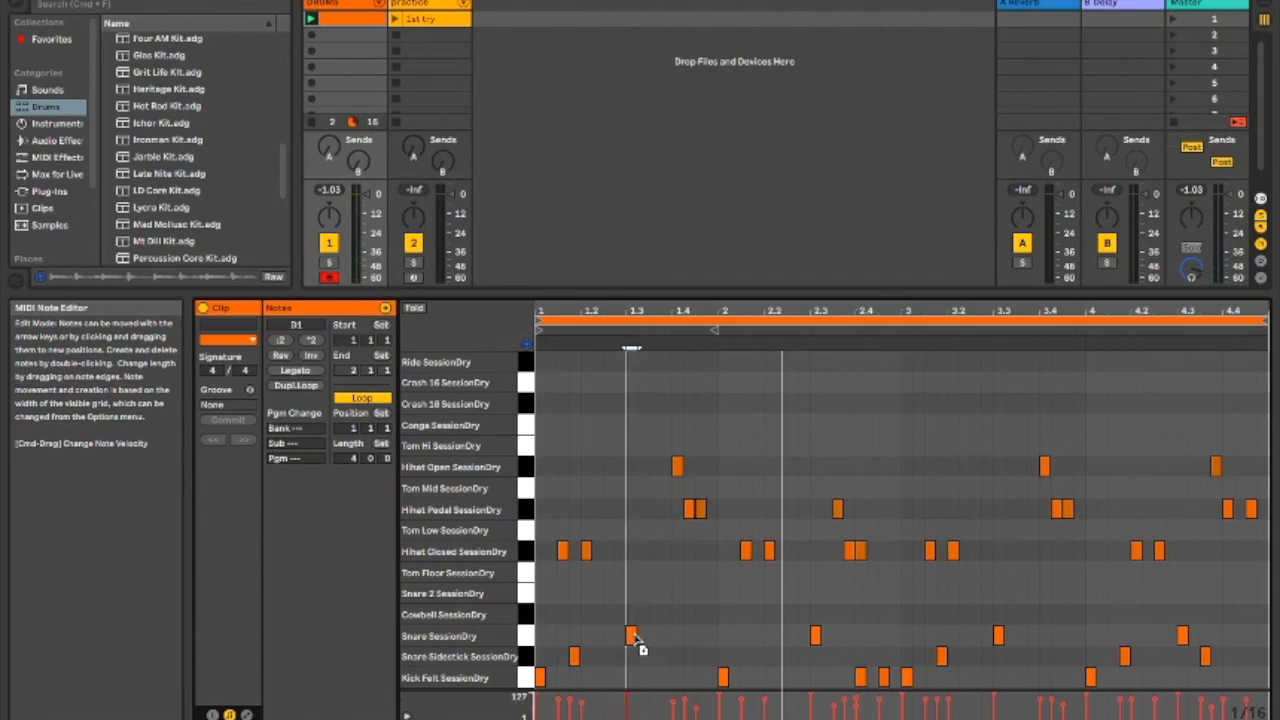
drag(635, 635, 632, 637)
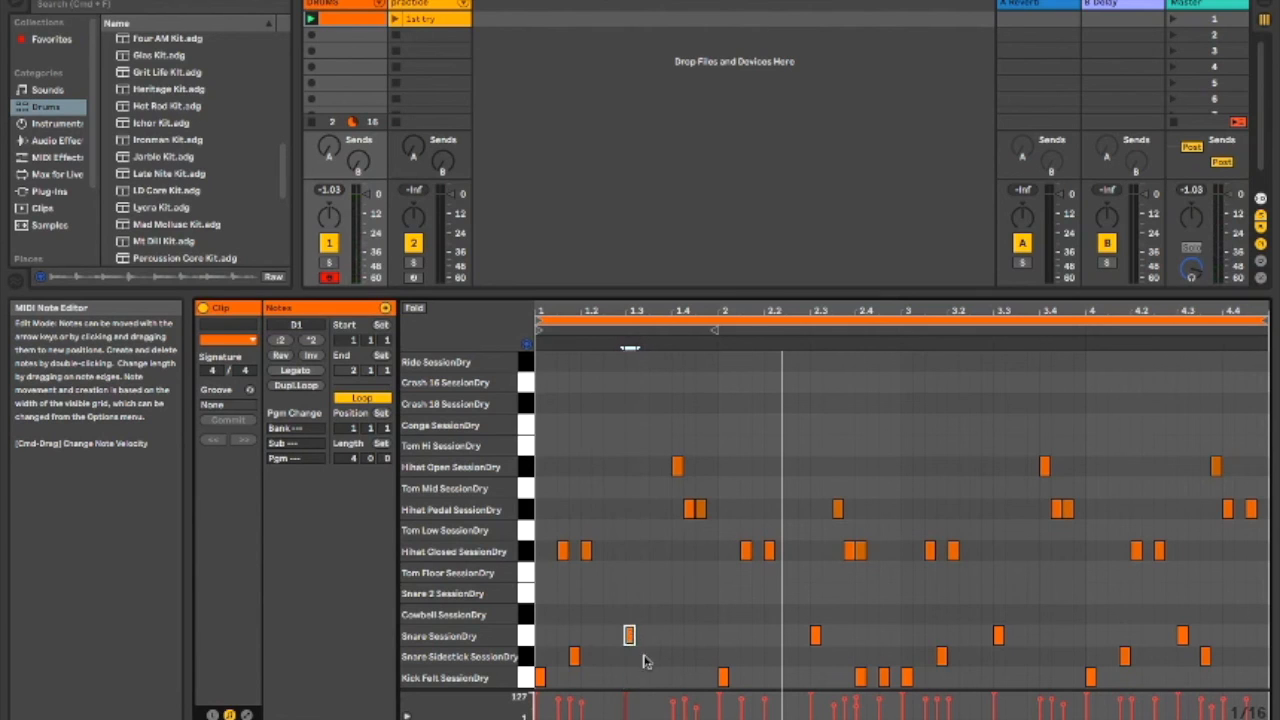
Step: Fine-tune the early Snare note just before 1.3 and remove the leftover sliver of its copy
scroll(637, 617, up, 10)
scroll(620, 628, left, 3)
scroll(580, 643, left, 2)
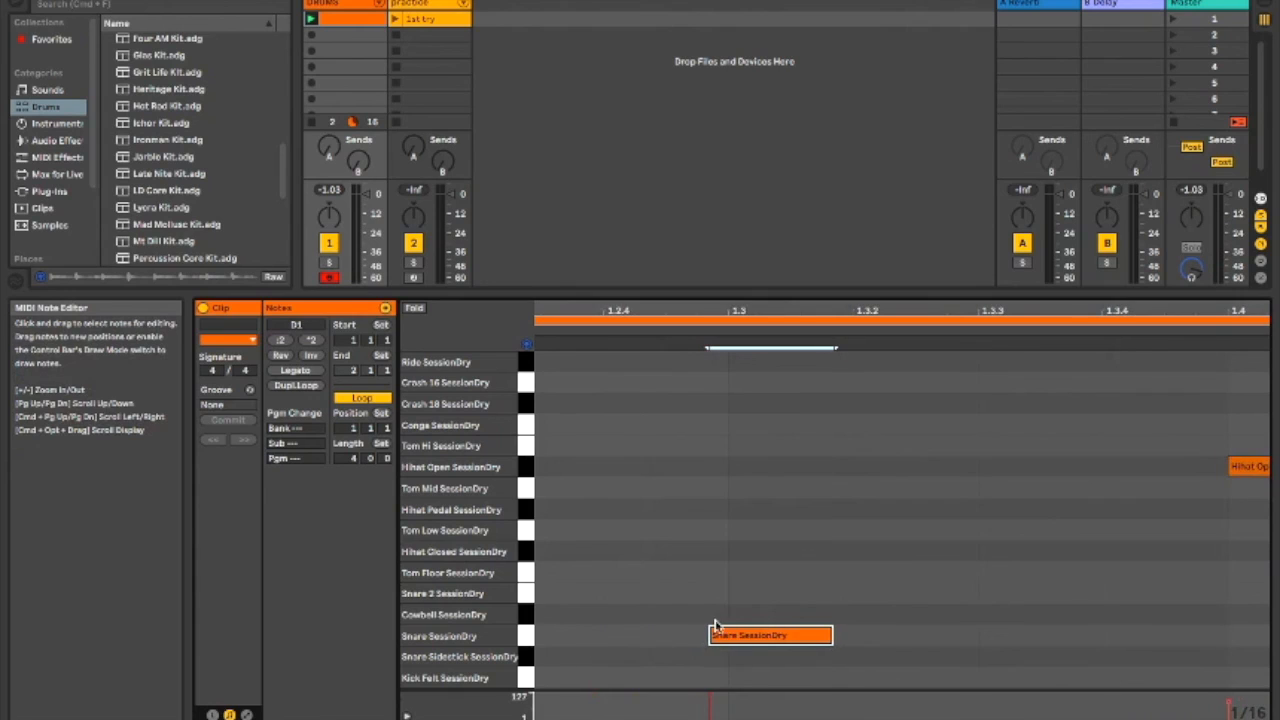
drag(734, 641, 743, 649)
click(709, 641)
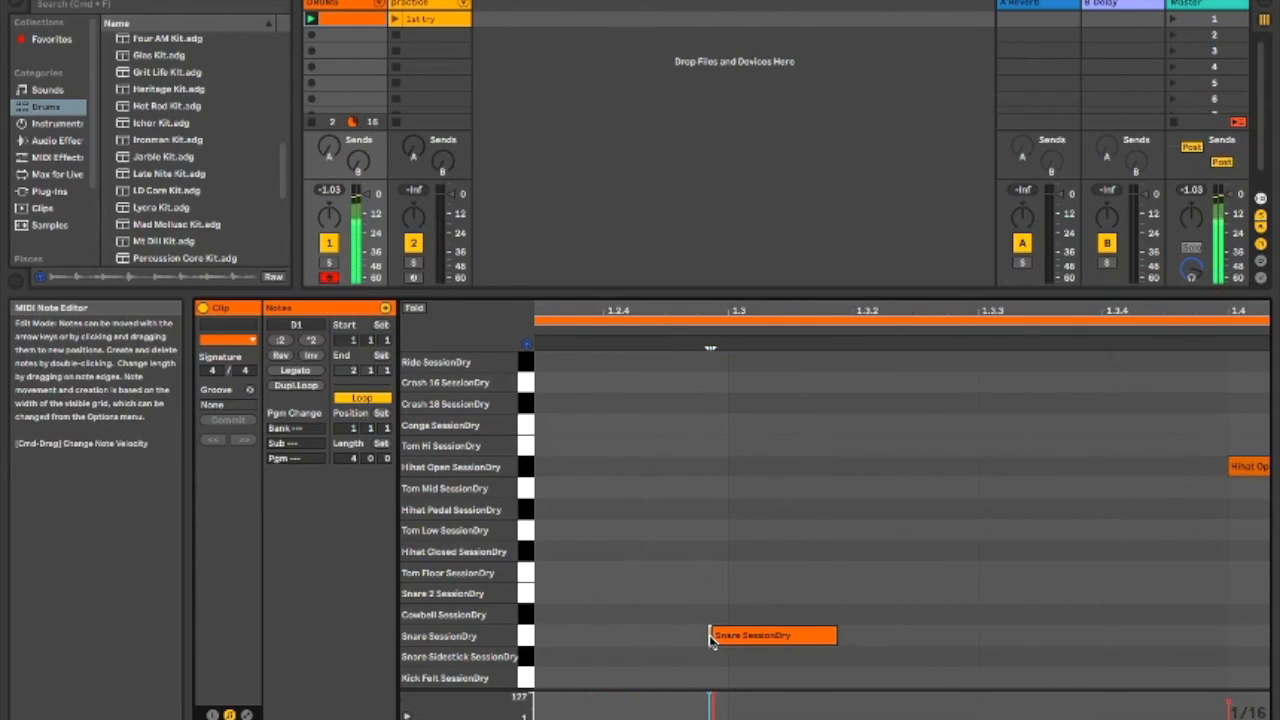
Step: Offset the Snare note at 2.3 slightly behind the beat with an off-grid copy and delete the original
scroll(840, 565, down, 5)
scroll(845, 565, down, 3)
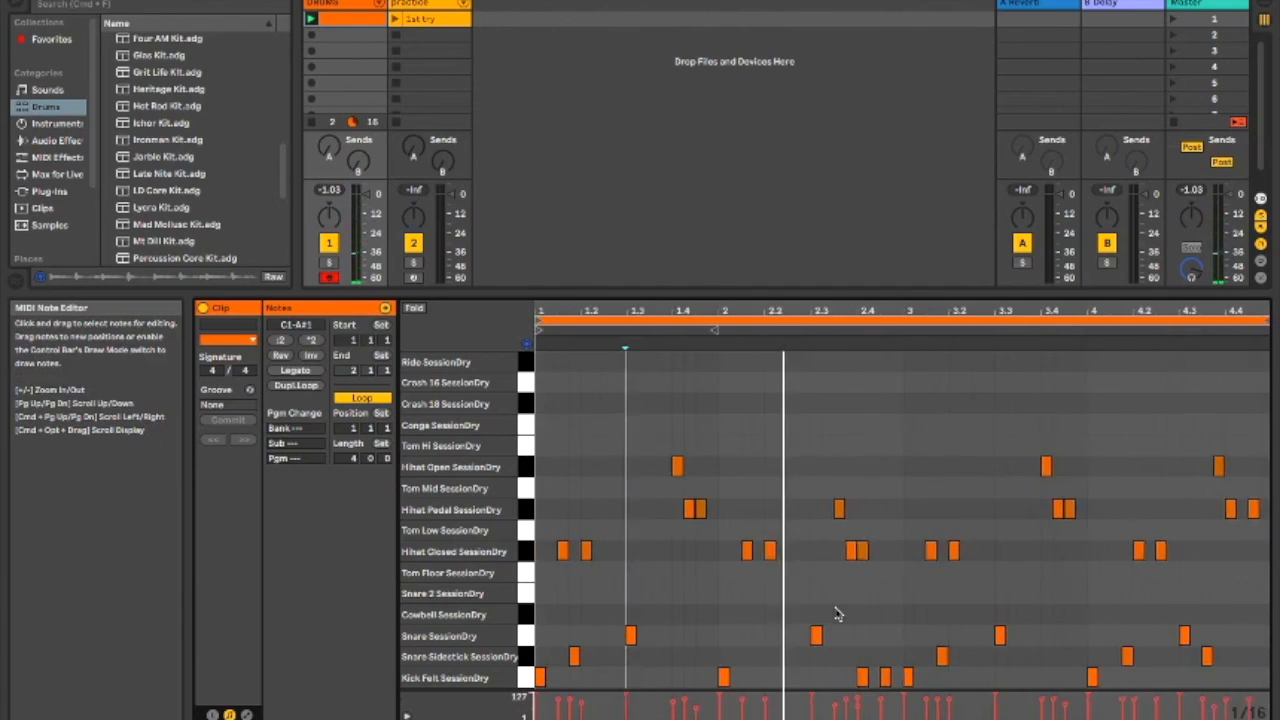
scroll(816, 634, up, 5)
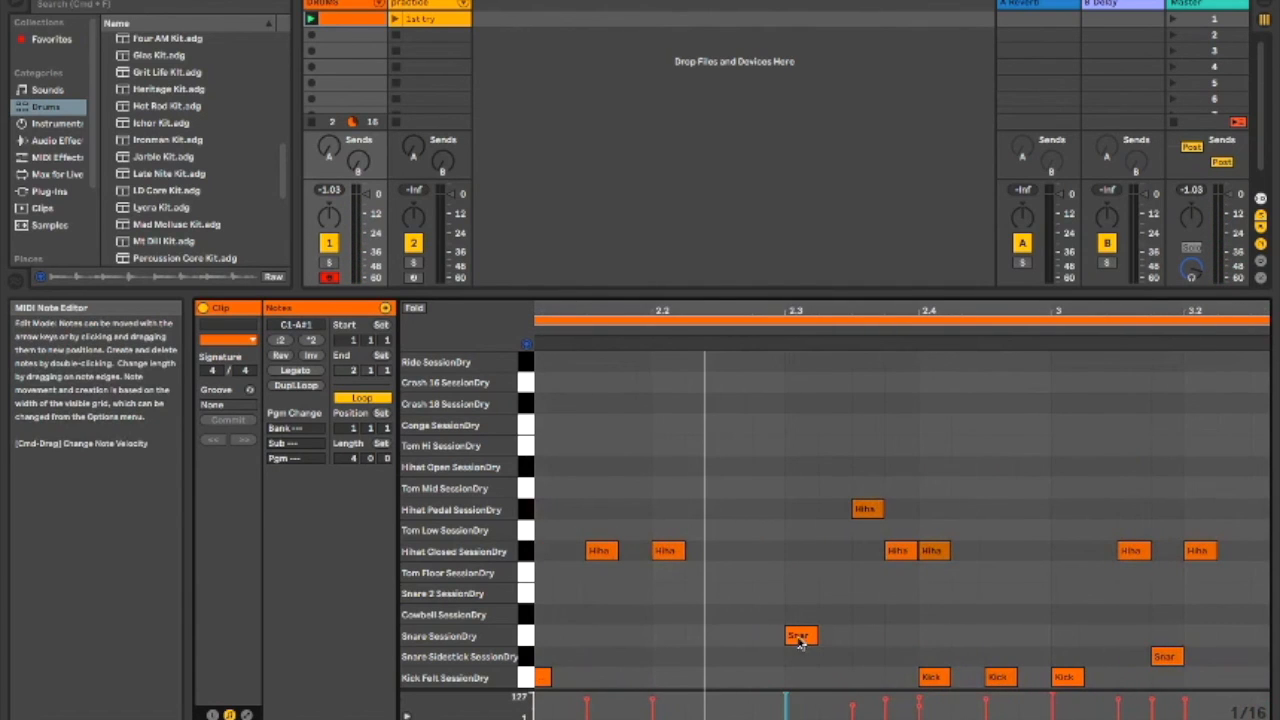
click(800, 641)
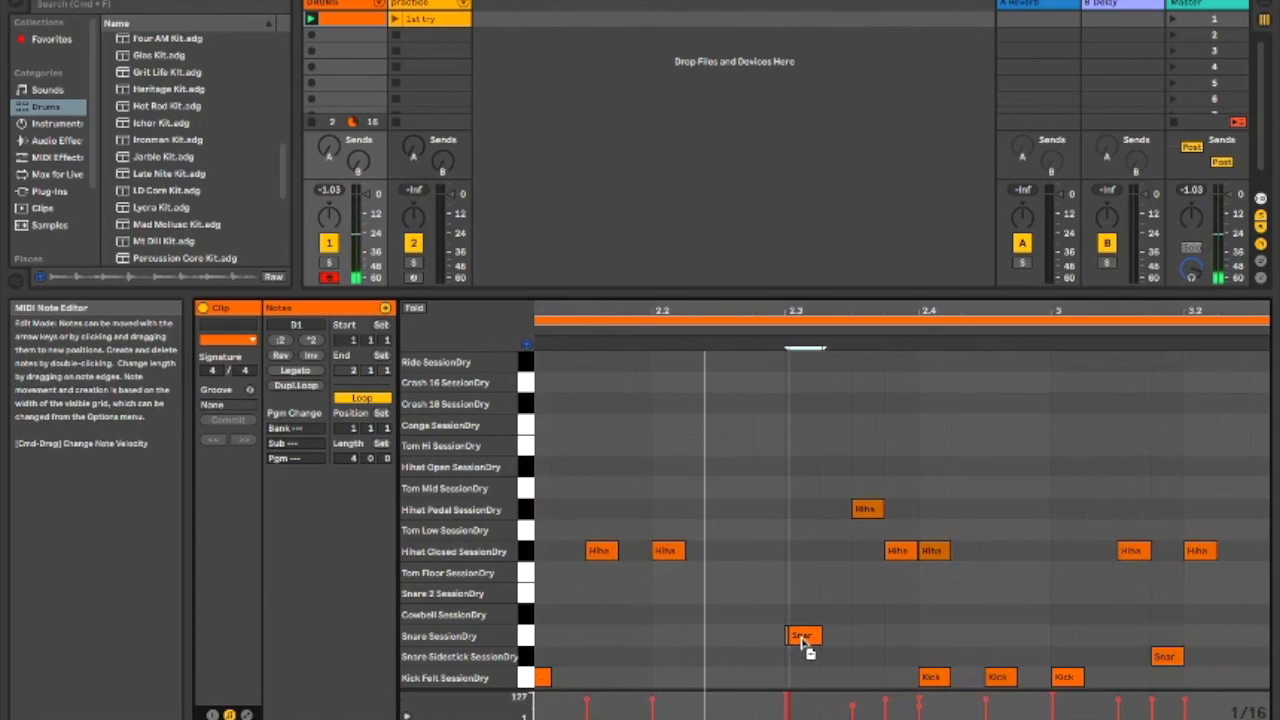
drag(801, 641, 803, 642)
scroll(789, 636, up, 10)
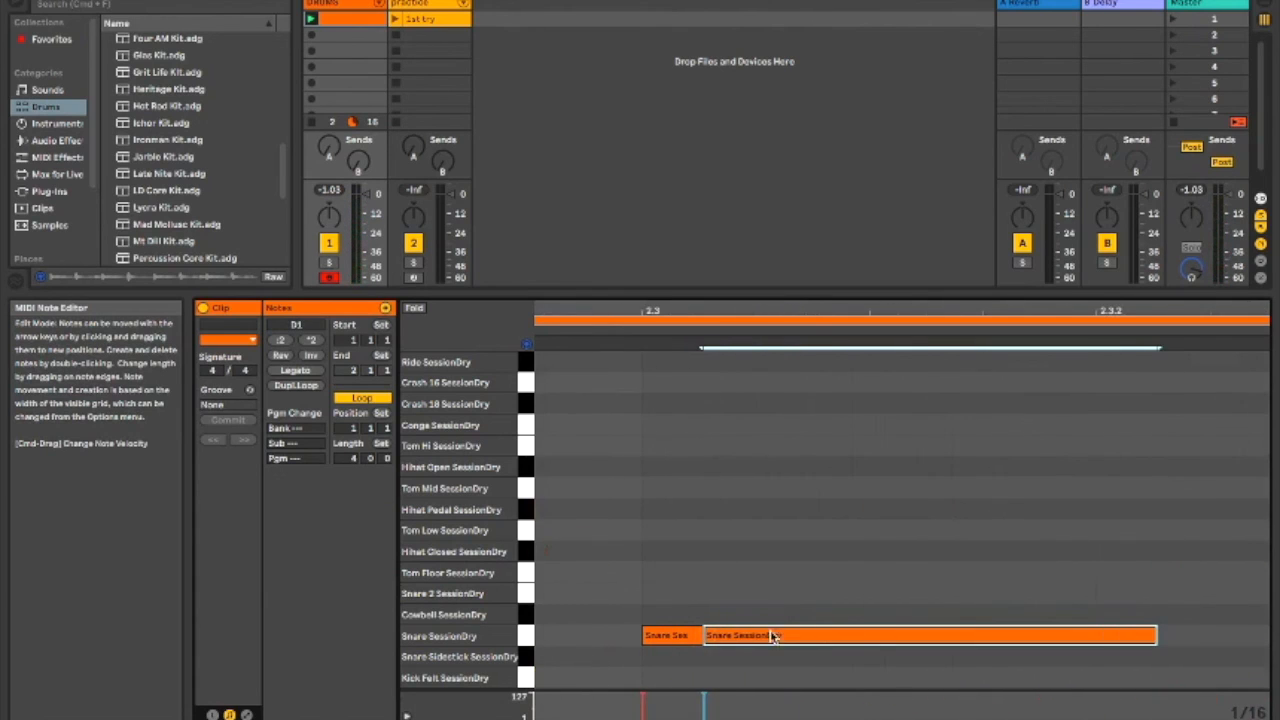
double_click(670, 645)
click(724, 643)
drag(724, 643, 710, 642)
scroll(728, 581, down, 10)
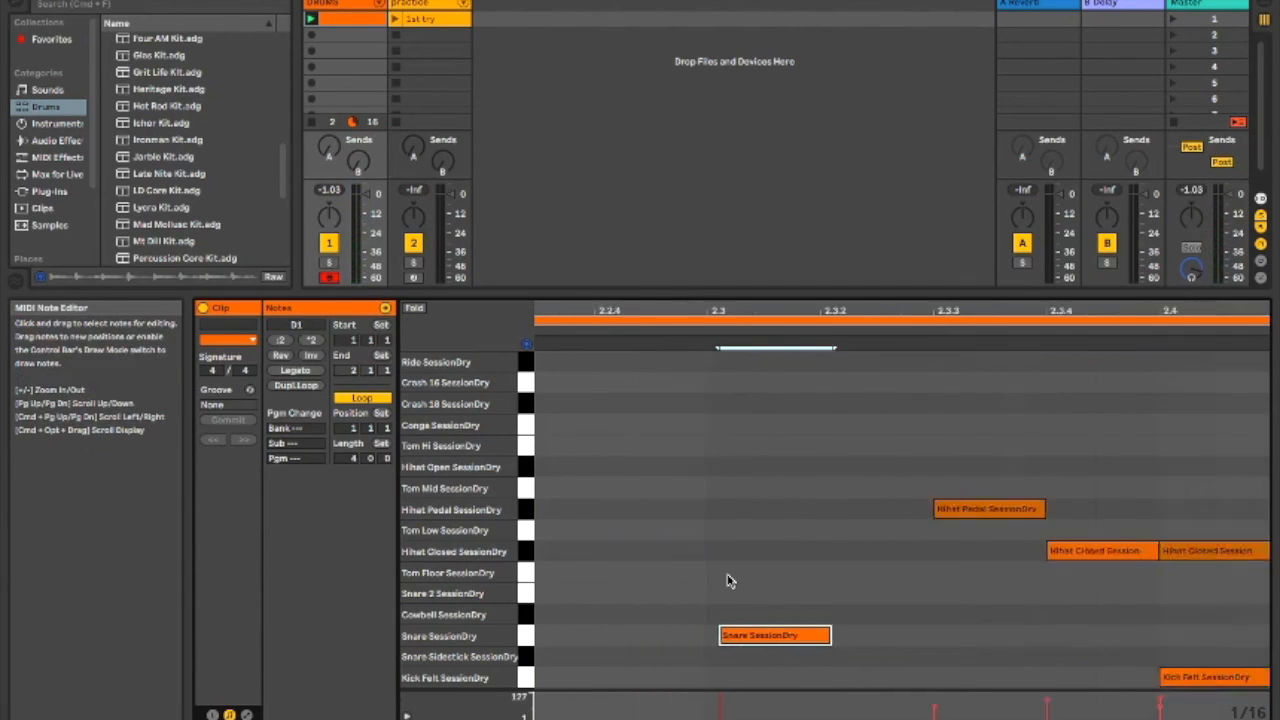
Step: Play the clip to check the shifted snares and preview the Kick Felt note on beat 1 of bar 1
key(space)
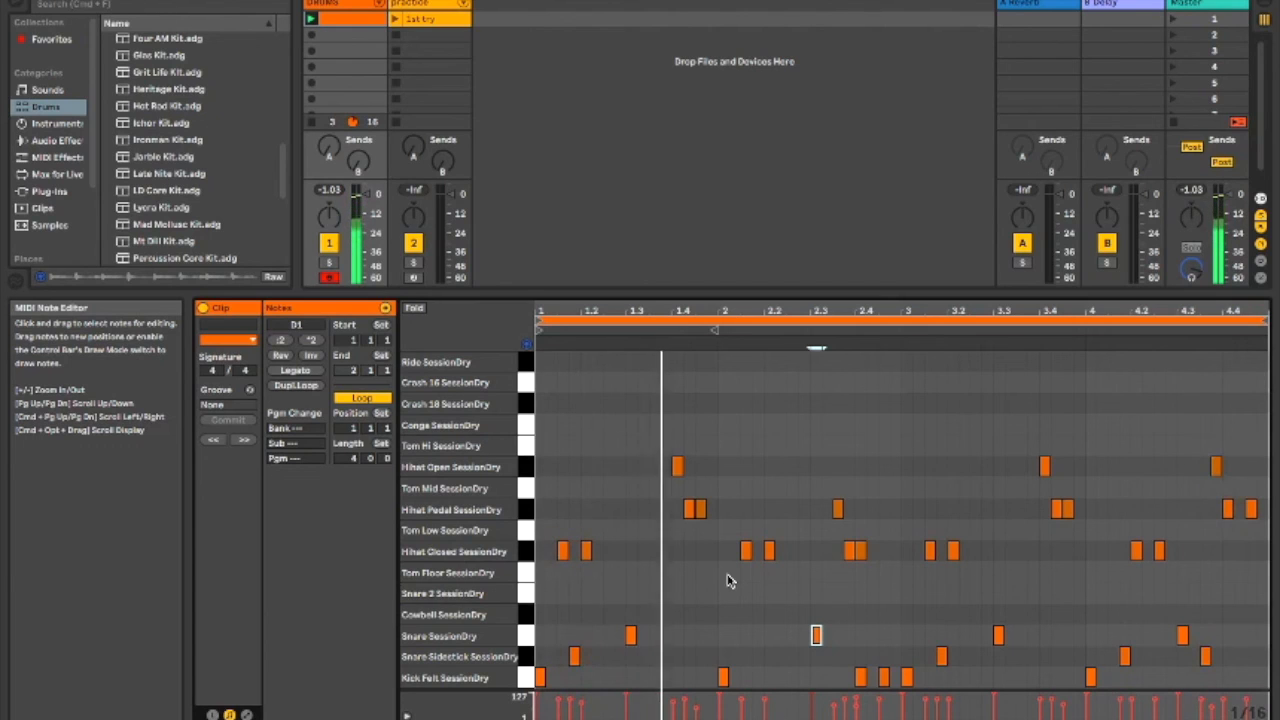
key(space)
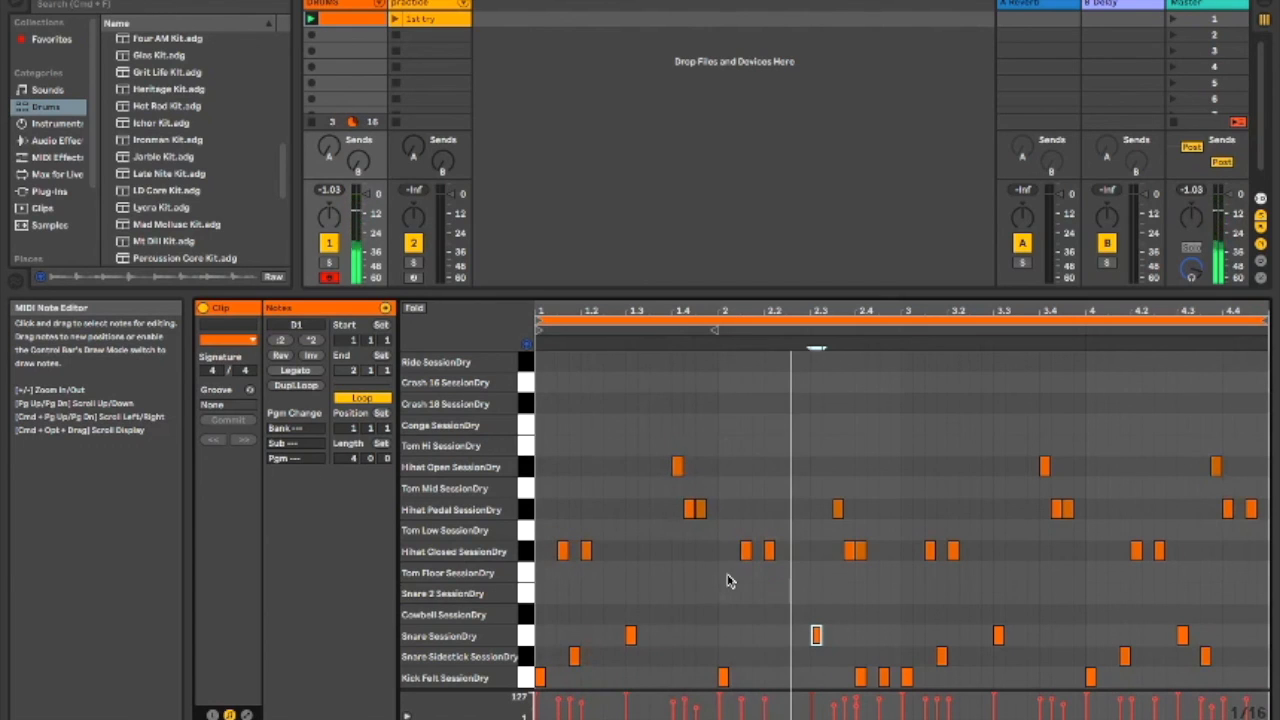
click(540, 678)
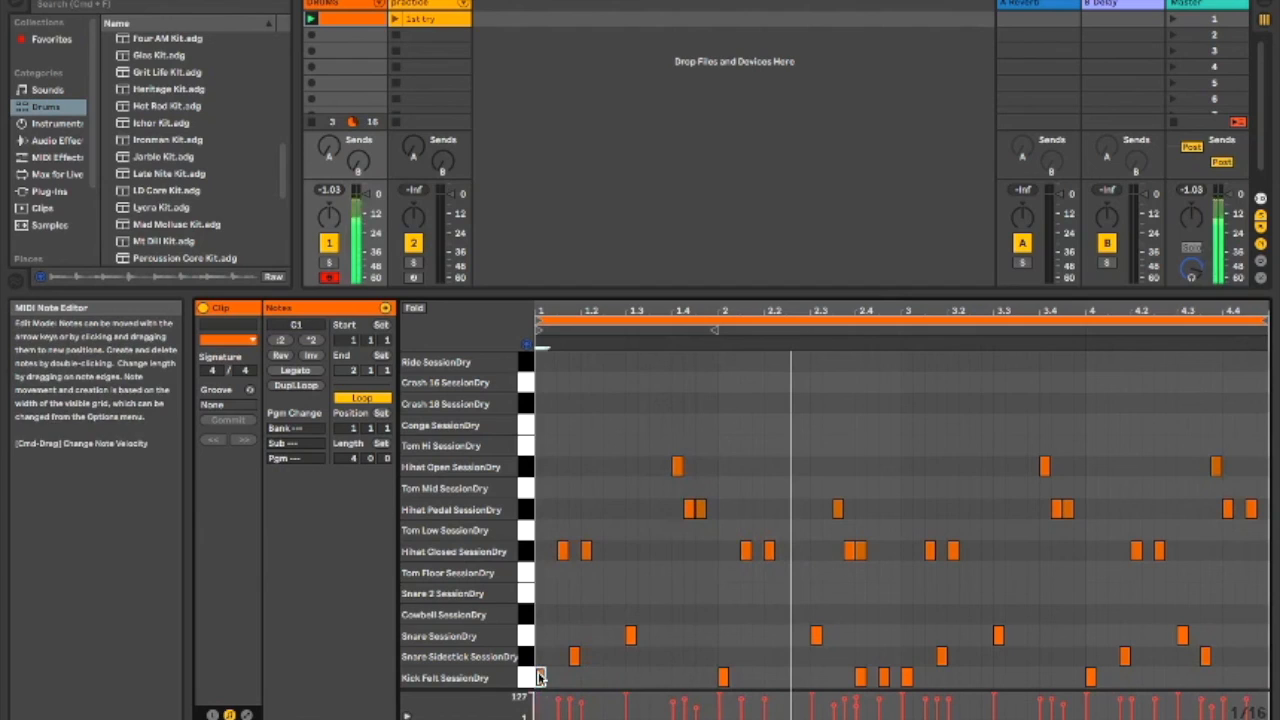